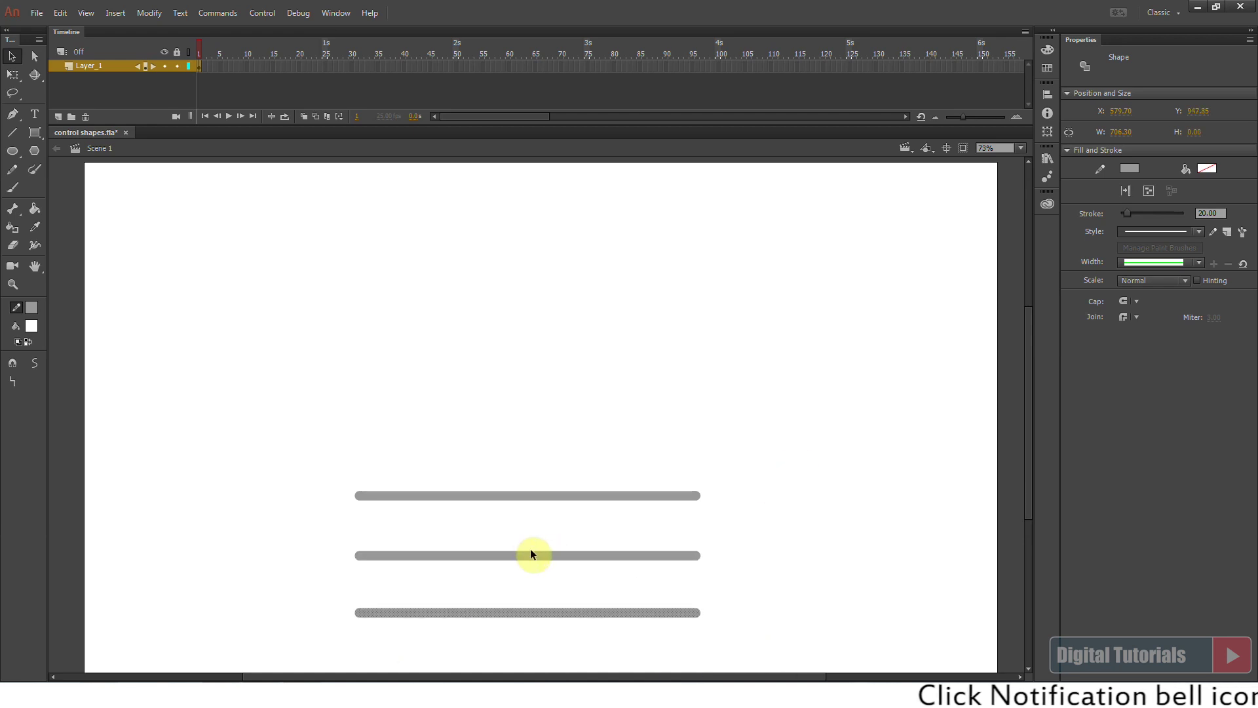
Rename the layer holding the three horizontal lines as "line".
{"action": "left_click", "coordinate": [699, 592]}
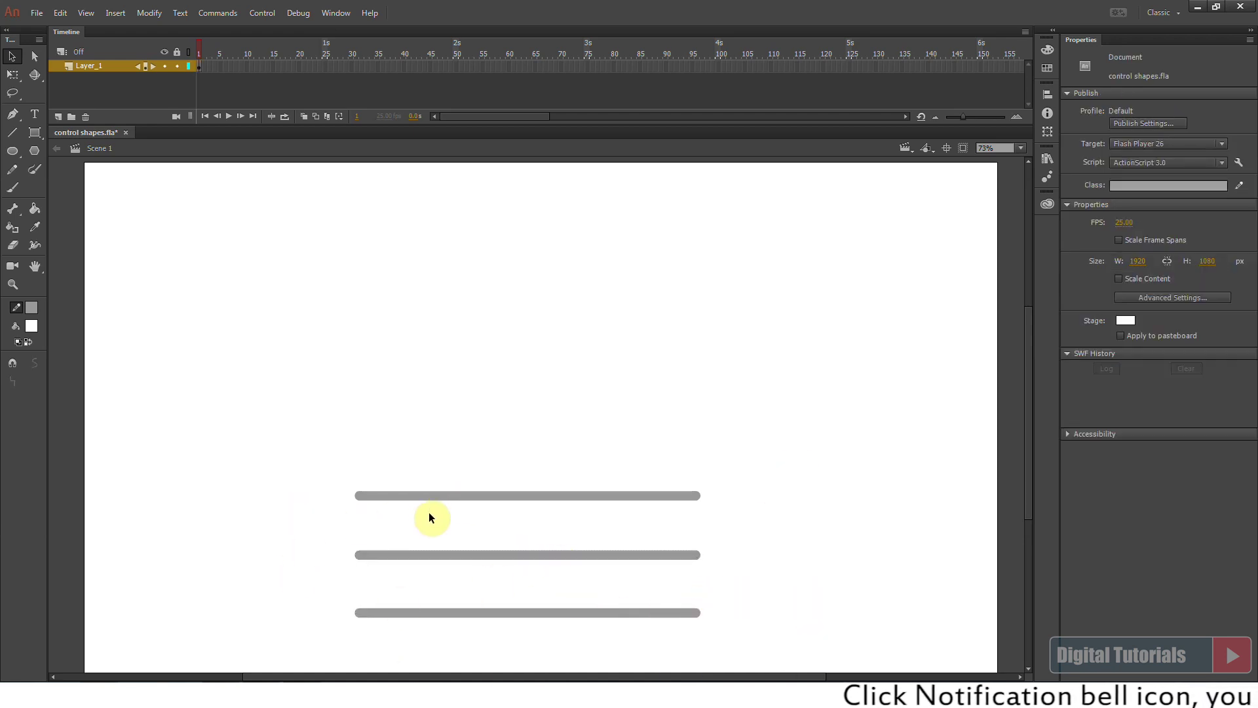
{"action": "left_click", "coordinate": [360, 499]}
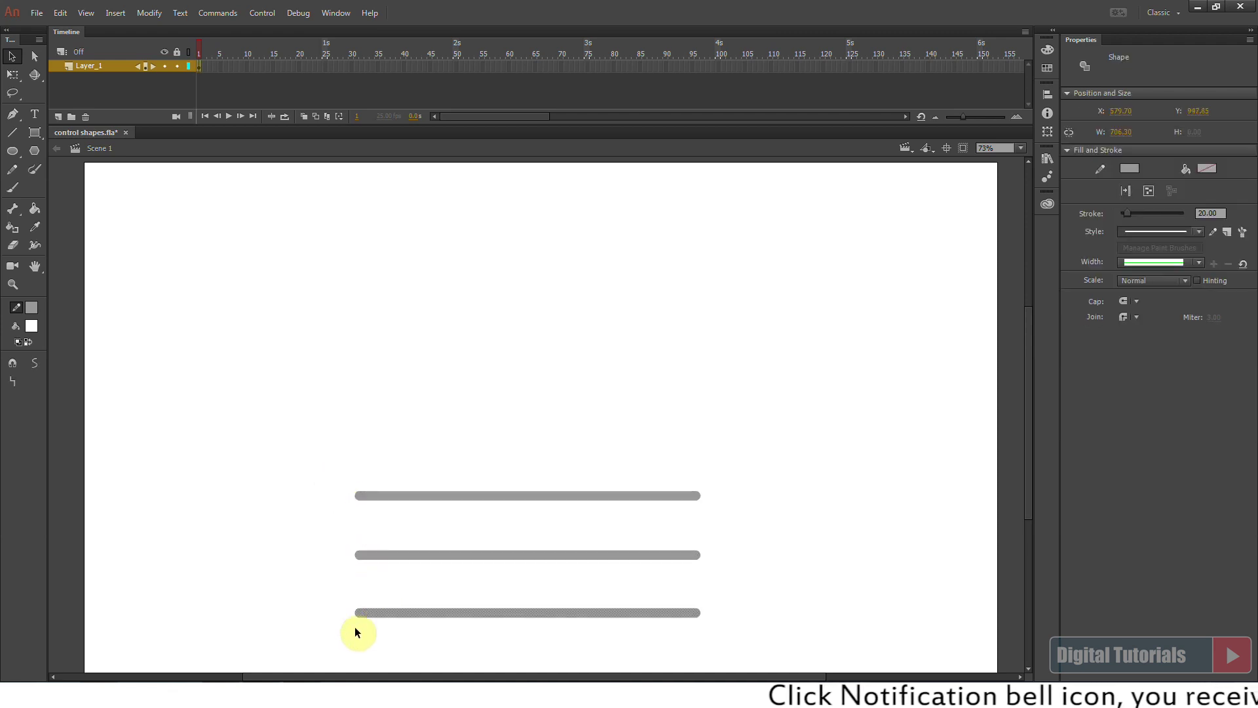
{"action": "double_click", "coordinate": [89, 66]}
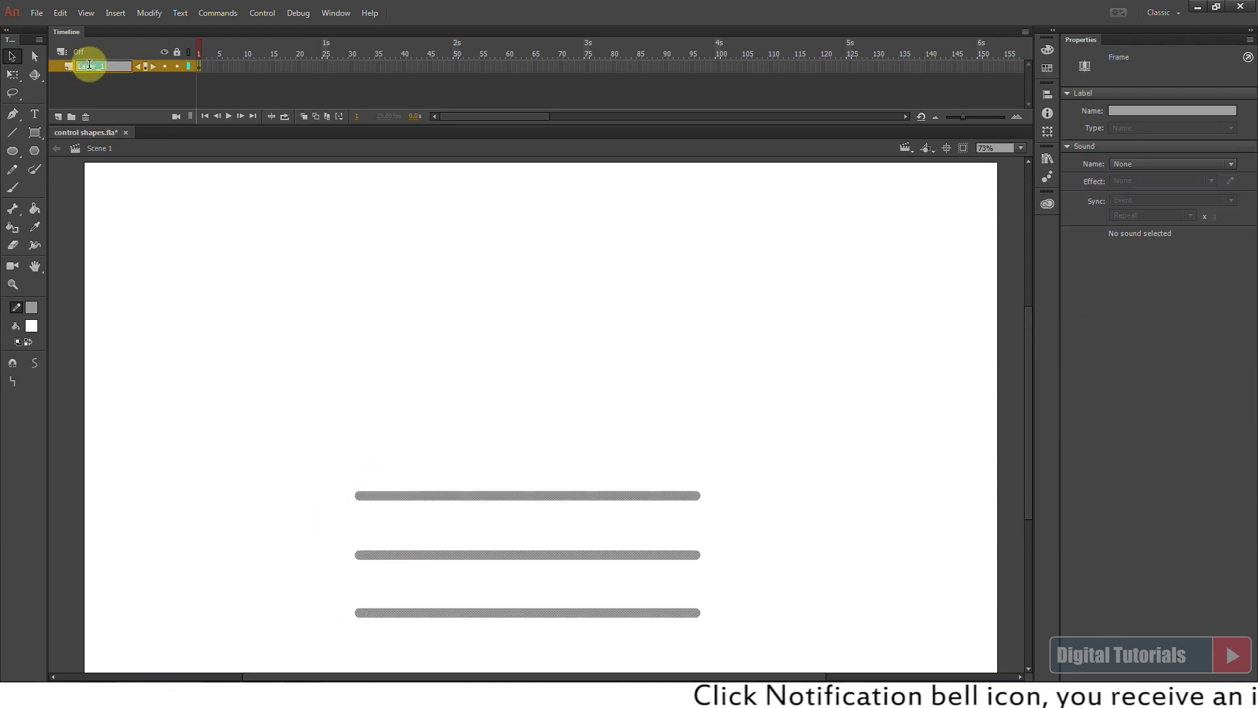
{"action": "left_click", "coordinate": [315, 418]}
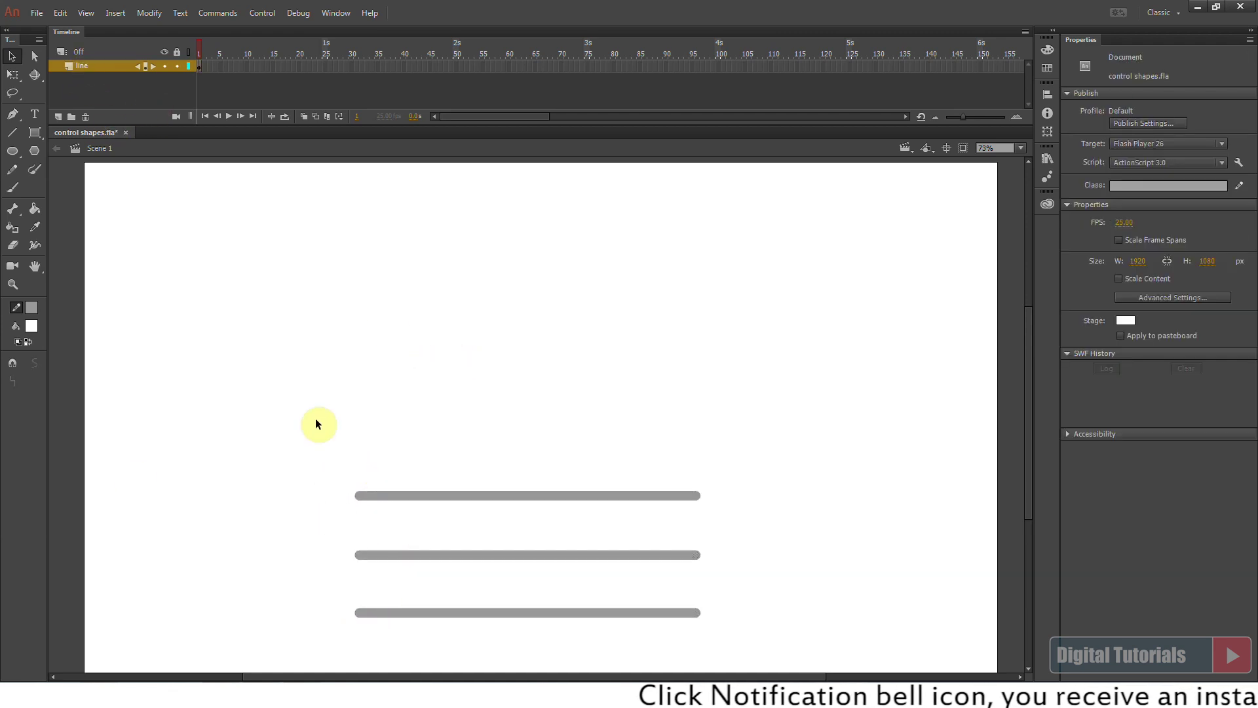
On a new layer, draw a circle about 69 px wide near the uppermost line's left end, set its stroke to 10, and group it.
{"action": "left_click", "coordinate": [58, 116]}
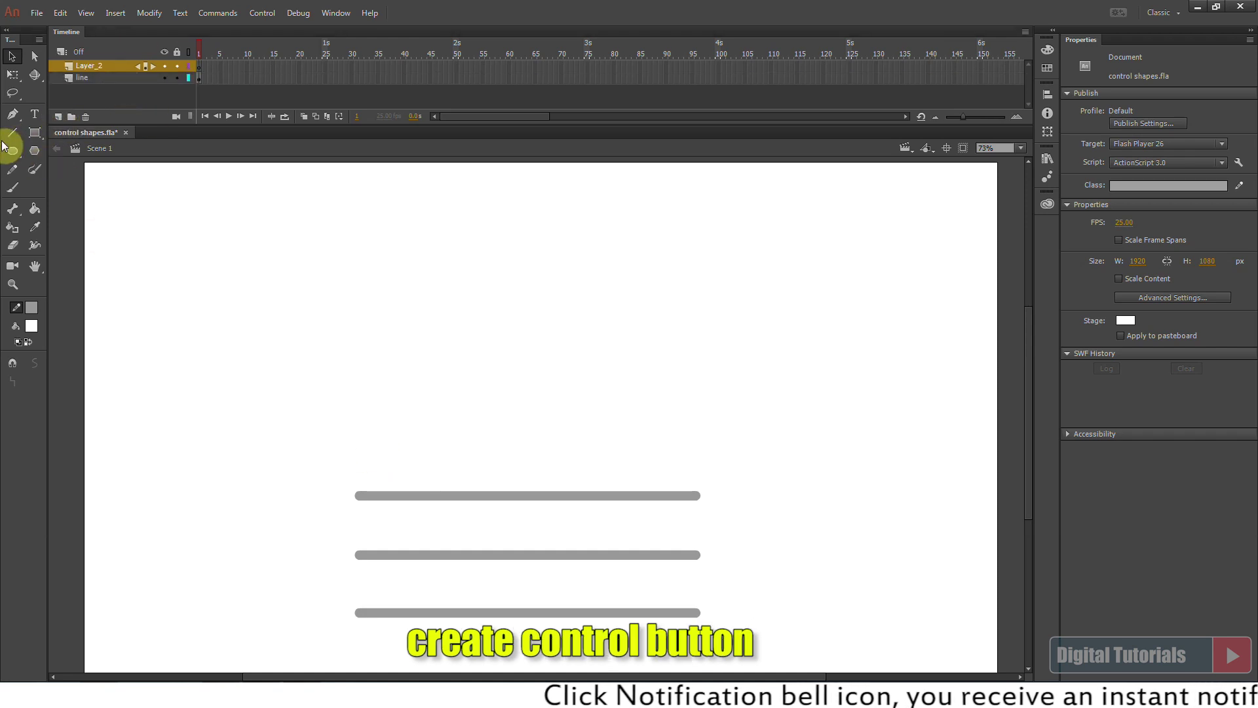
{"action": "left_click", "coordinate": [13, 150]}
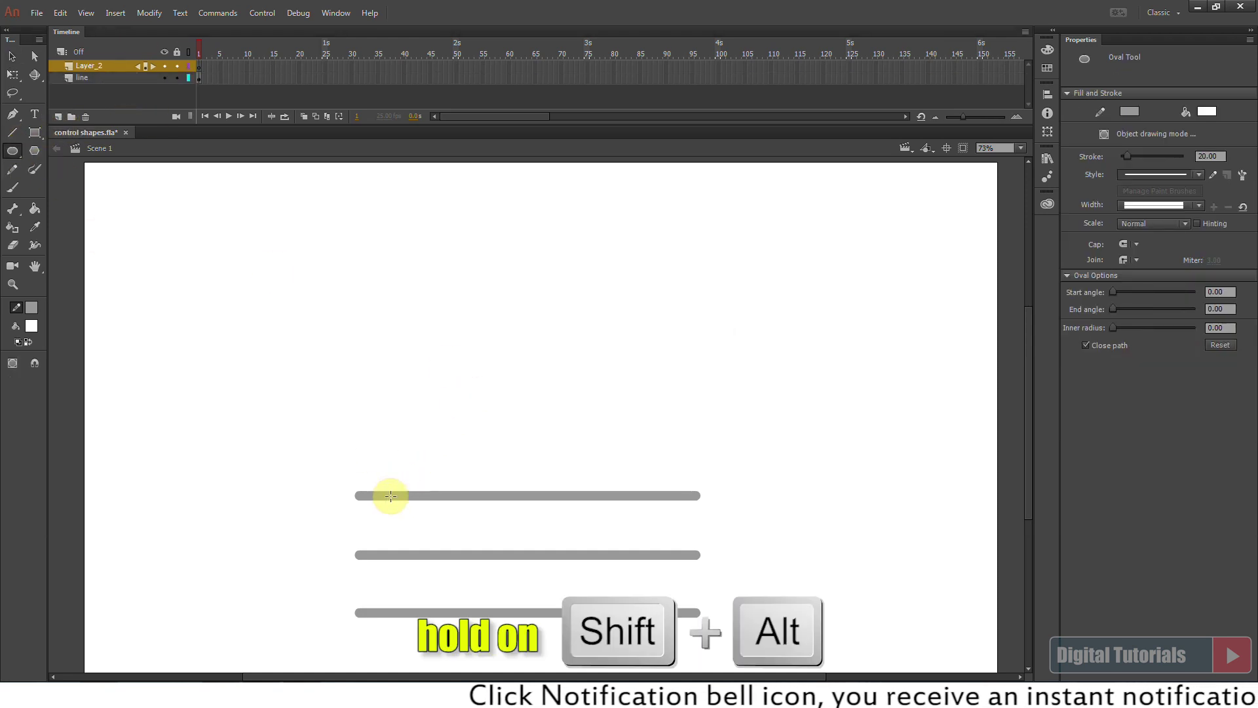
{"action": "mouse_move", "coordinate": [392, 495]}
{"action": "left_mouse_down"}
{"action": "mouse_move", "coordinate": [406, 491]}
{"action": "mouse_move", "coordinate": [388, 495]}
{"action": "mouse_move", "coordinate": [398, 509]}
{"action": "left_mouse_up"}
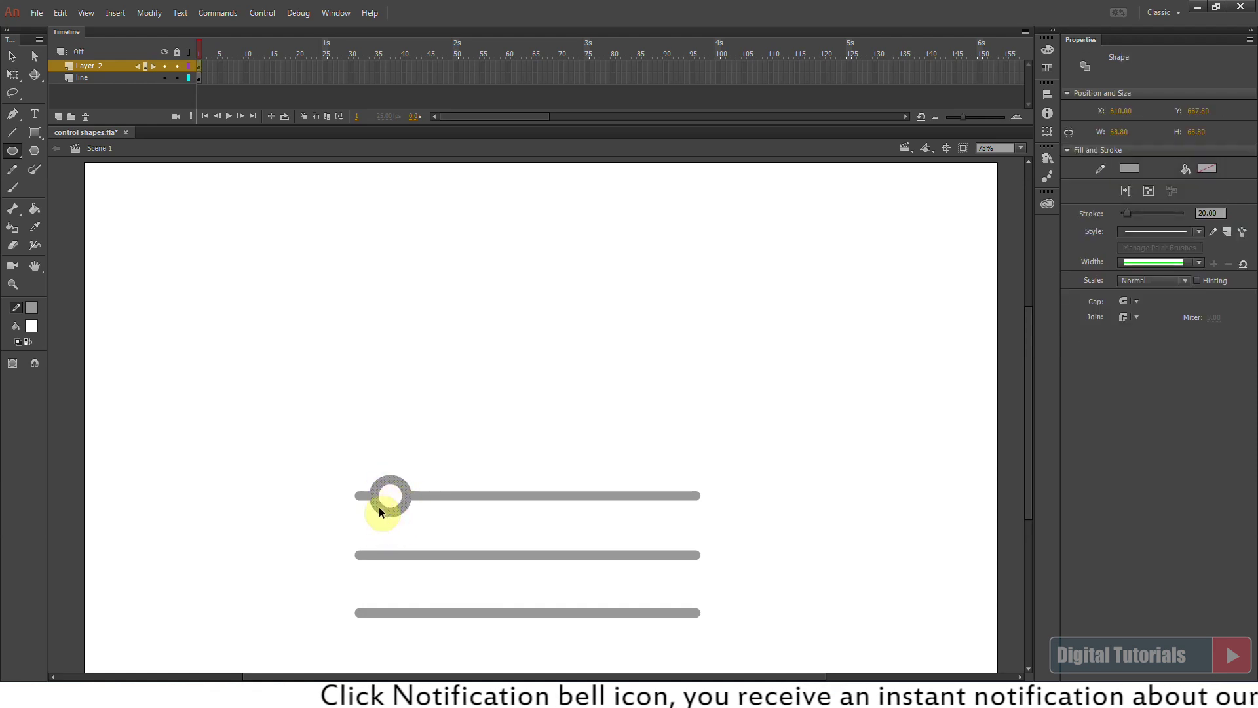
{"action": "left_click", "coordinate": [1208, 213]}
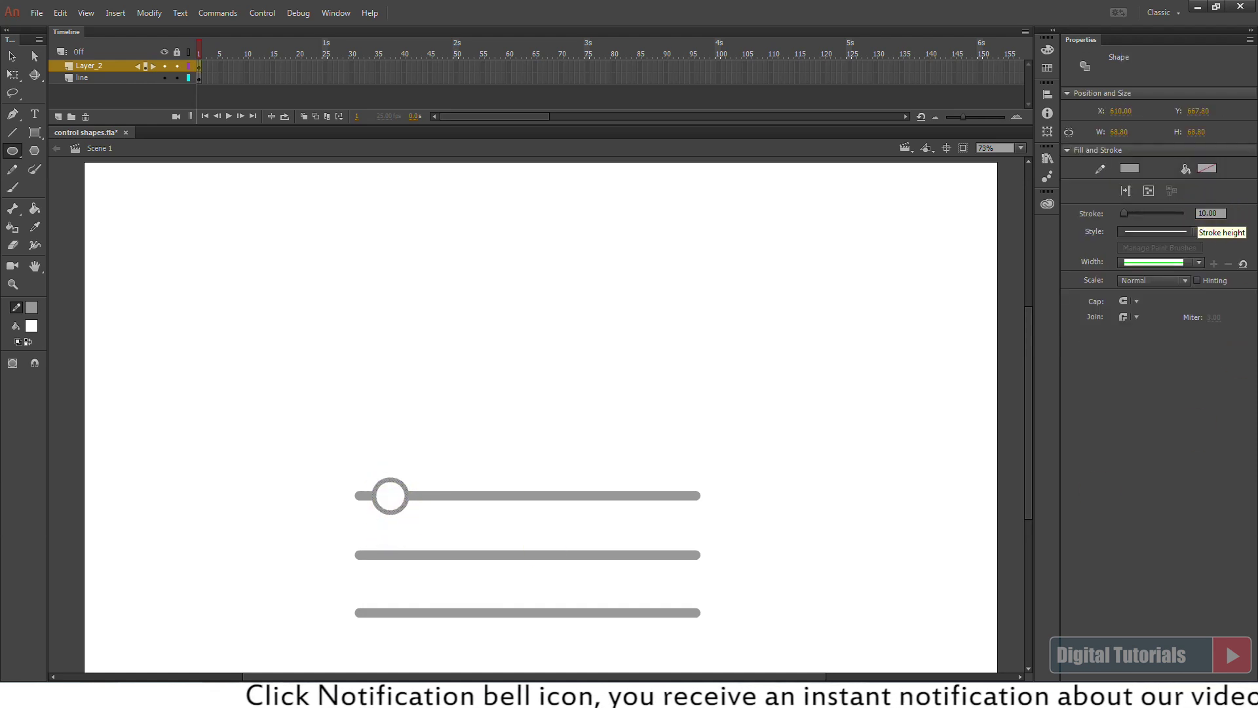
{"action": "left_click", "coordinate": [200, 67]}
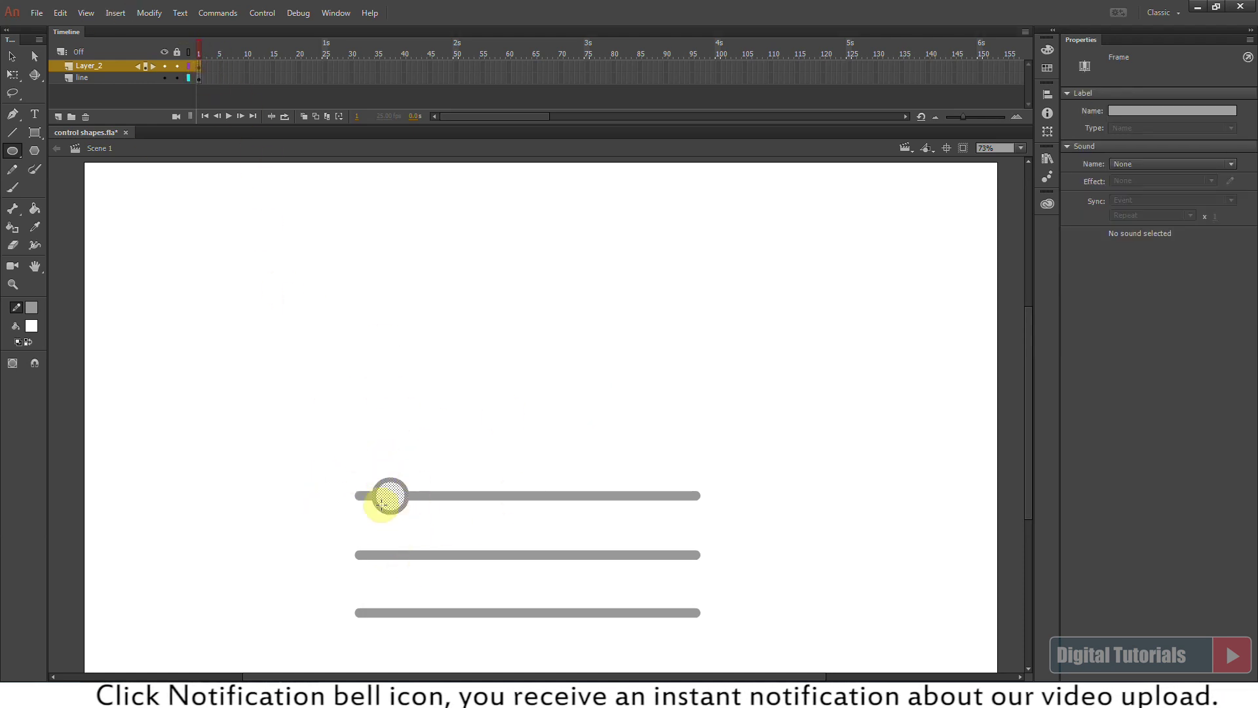
{"action": "key", "text": "ctrl+g"}
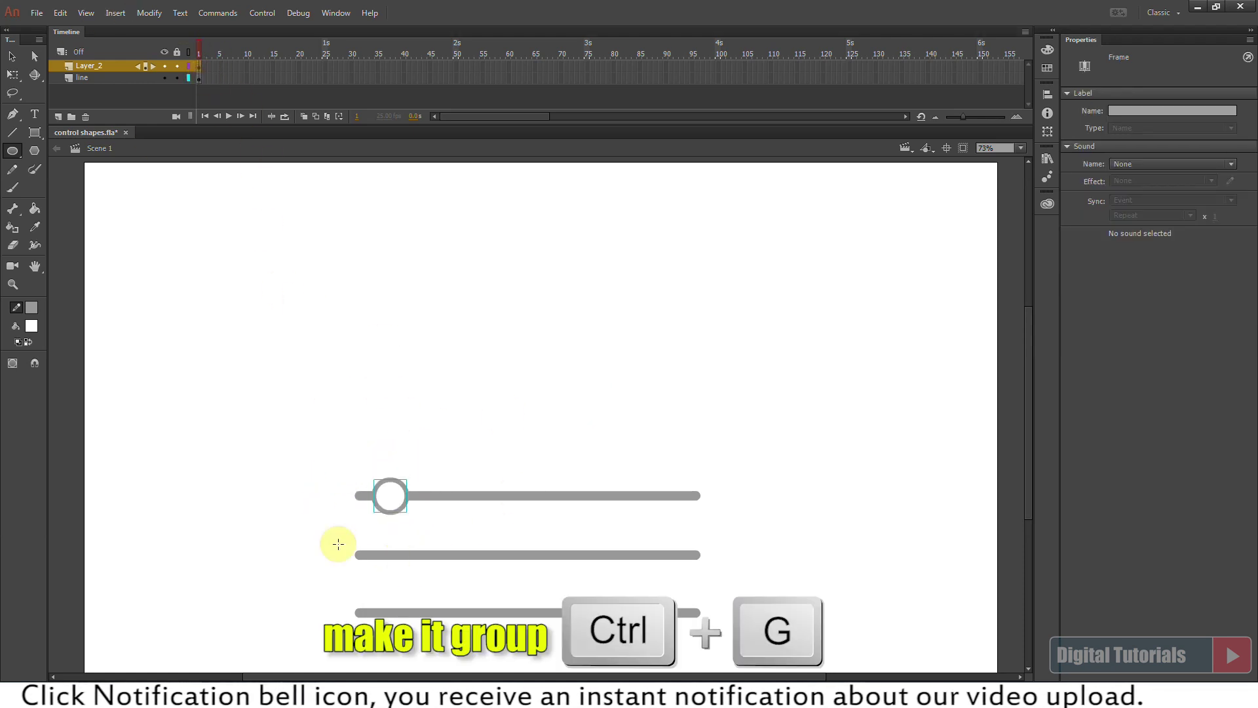
Lock the line layer and rename the circle's layer as "shape control".
{"action": "left_click", "coordinate": [165, 76]}
{"action": "left_click", "coordinate": [165, 75]}
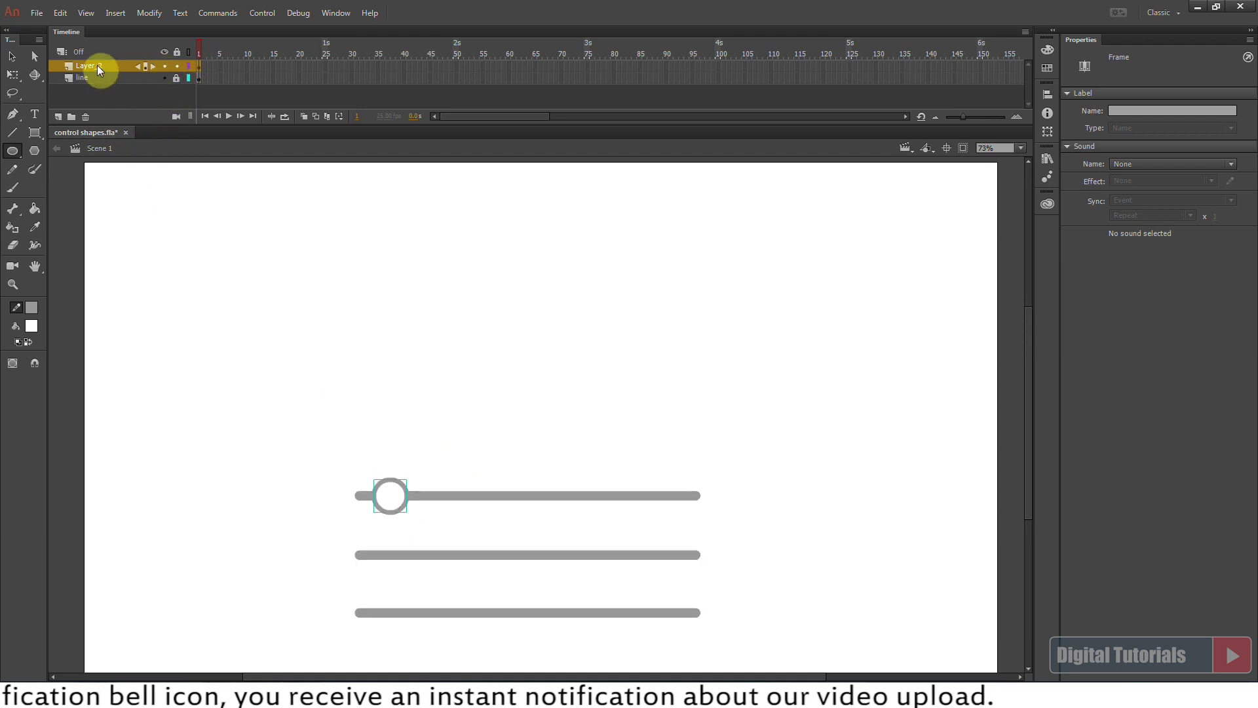
{"action": "type", "text": "shape control"}
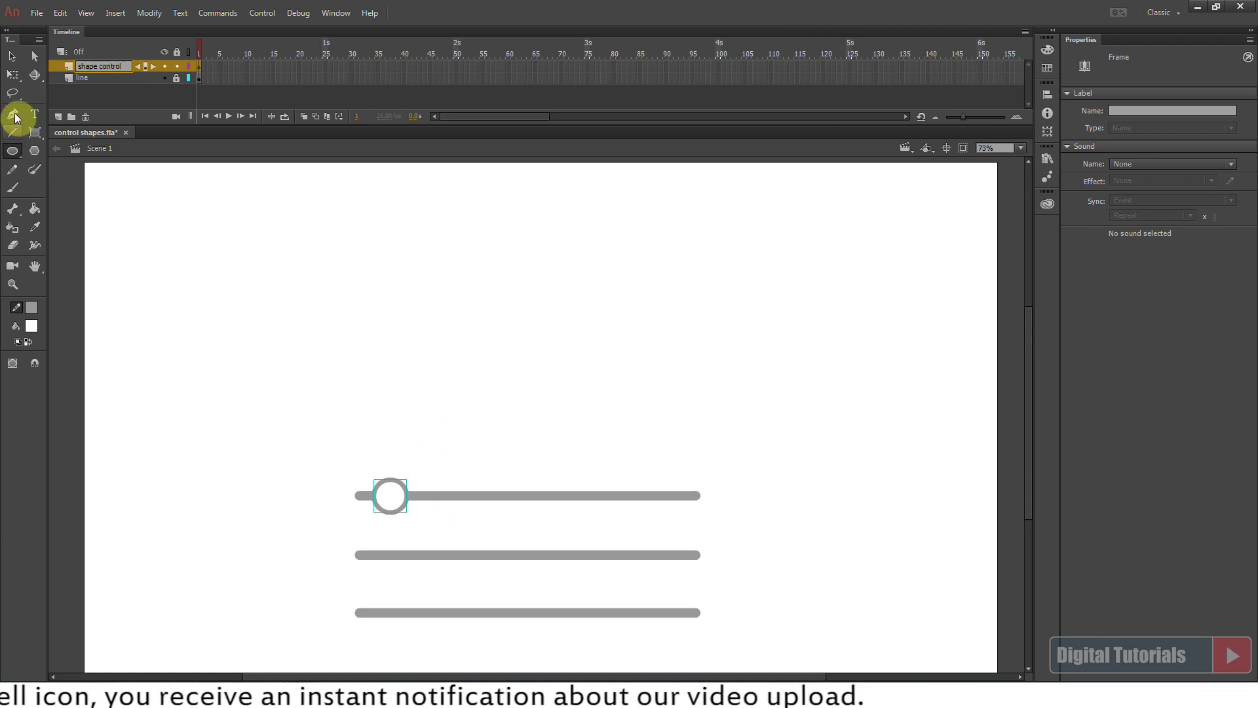
Convert the circle group to a graphic symbol named "control button".
{"action": "left_click", "coordinate": [13, 57]}
{"action": "left_click", "coordinate": [396, 501]}
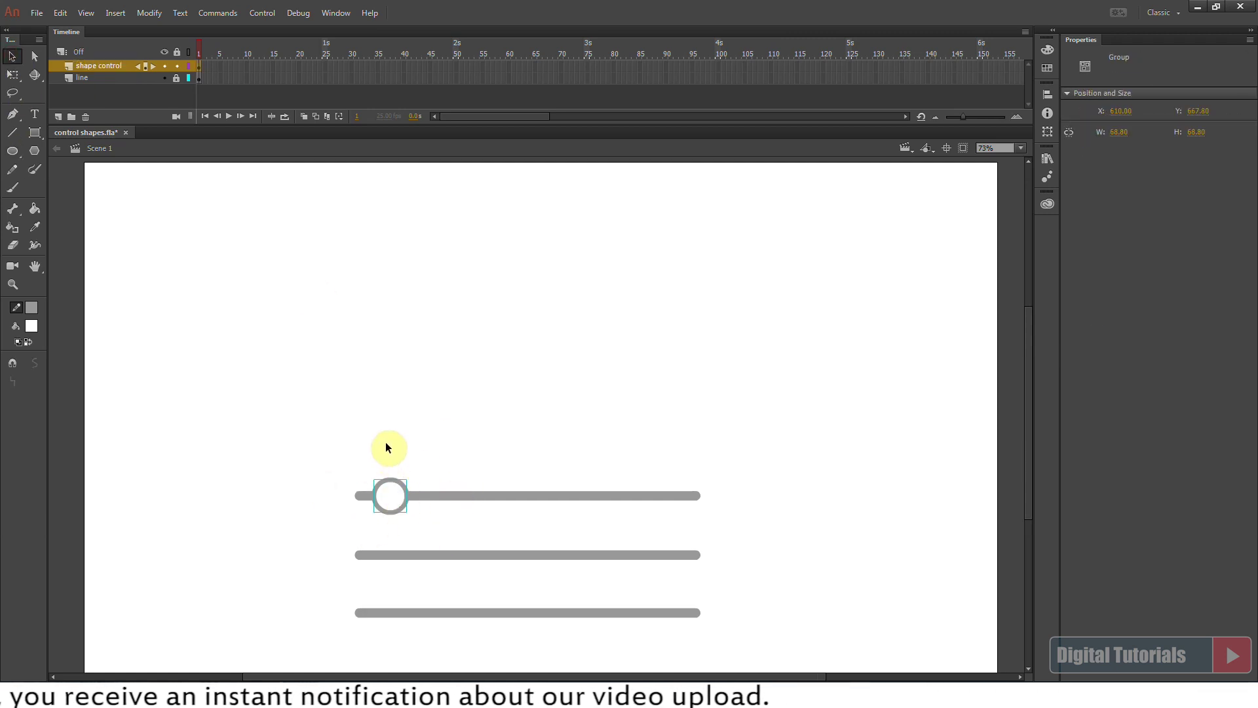
{"action": "key", "text": "F8"}
{"action": "type", "text": "control button"}
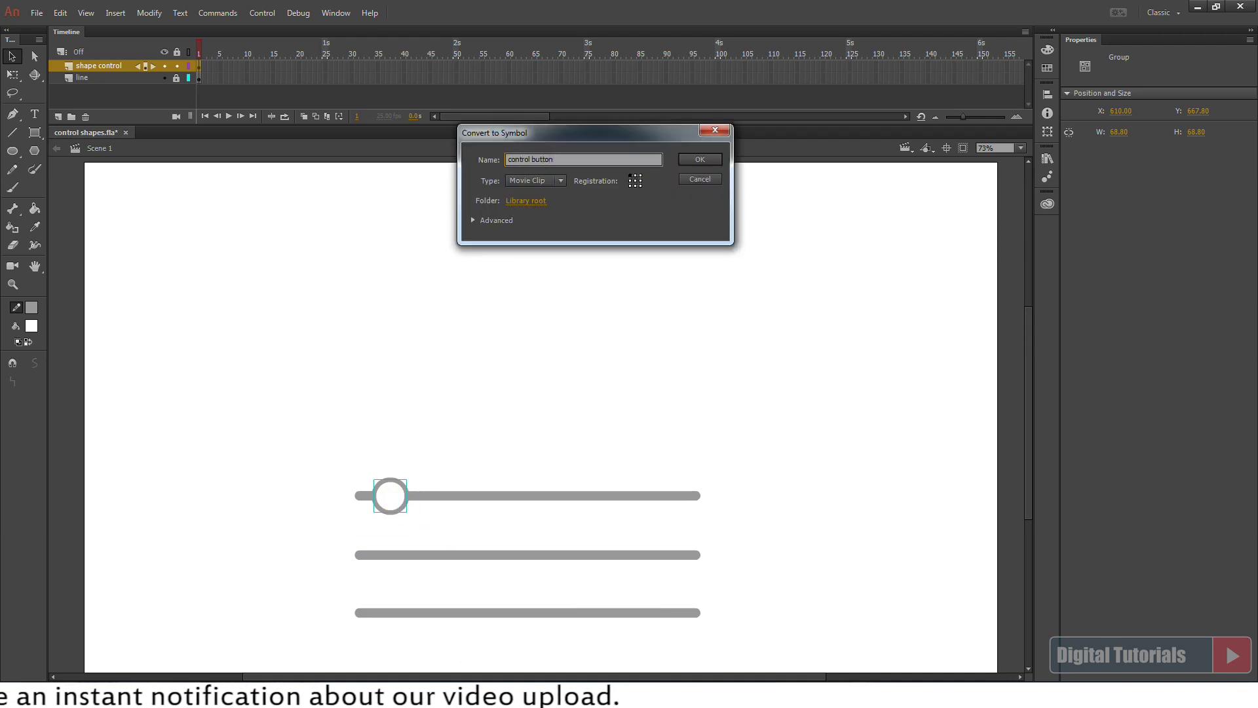
{"action": "left_click", "coordinate": [699, 161]}
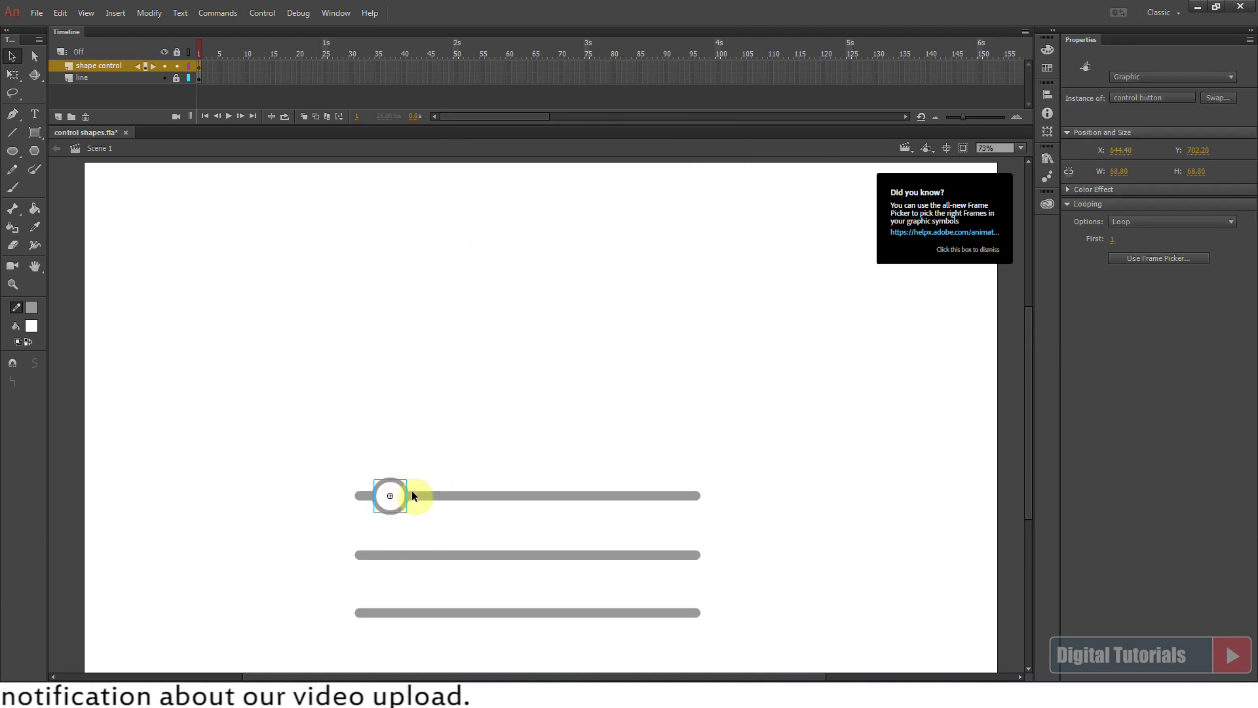
Add a layer named "edges control" and place a copy of the control button straight below the original on the middle line.
{"action": "left_click", "coordinate": [58, 117]}
{"action": "double_click", "coordinate": [90, 66]}
{"action": "type", "text": "edges control"}
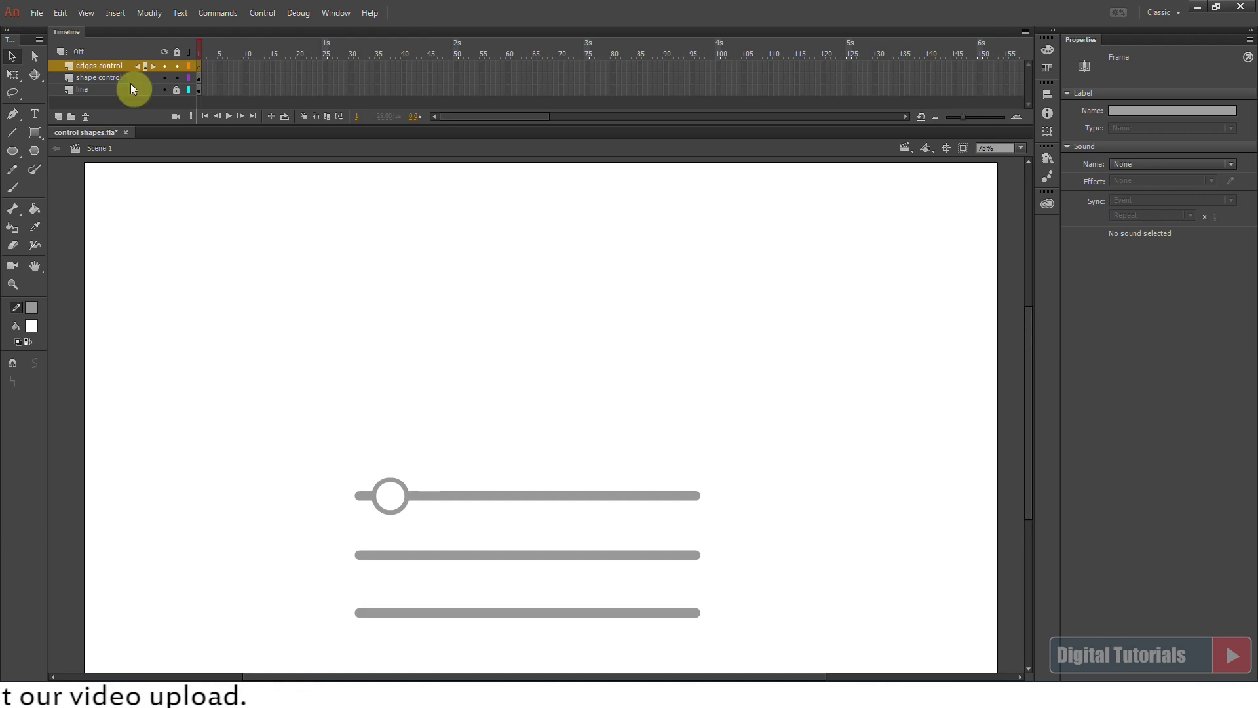
{"action": "key", "text": "ctrl+c"}
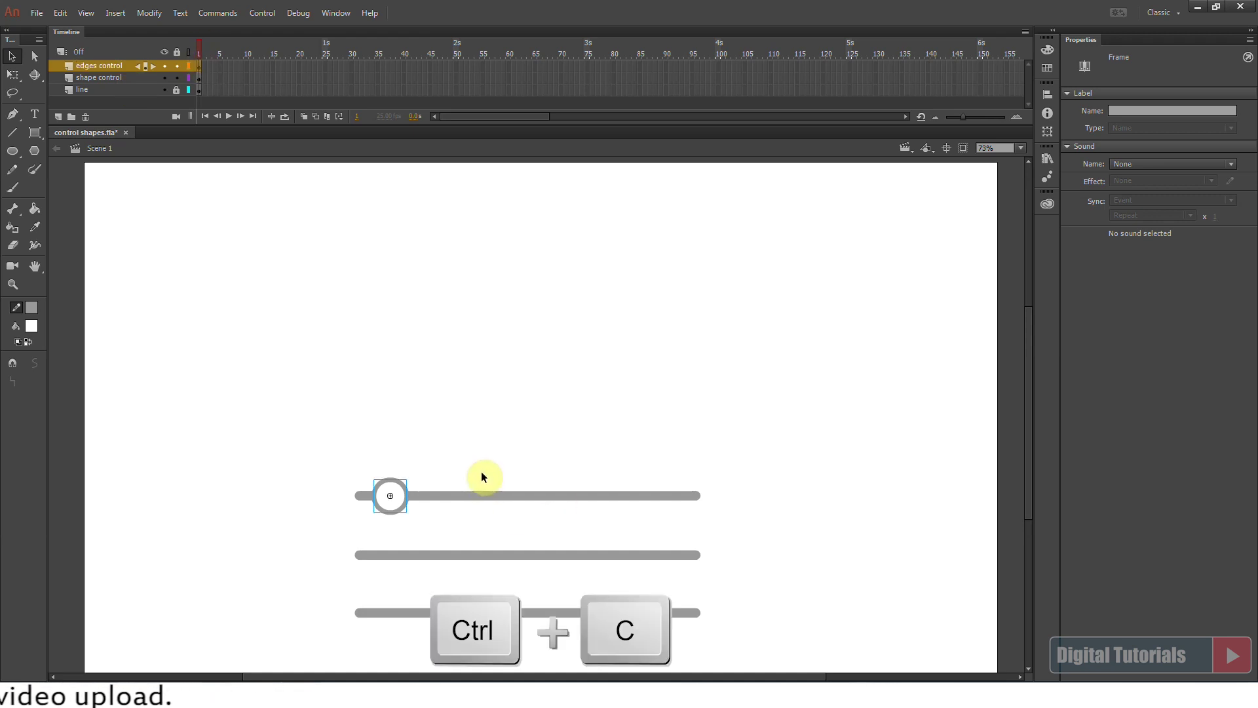
{"action": "key", "text": "ctrl+shift+v"}
{"action": "left_click", "coordinate": [398, 564]}
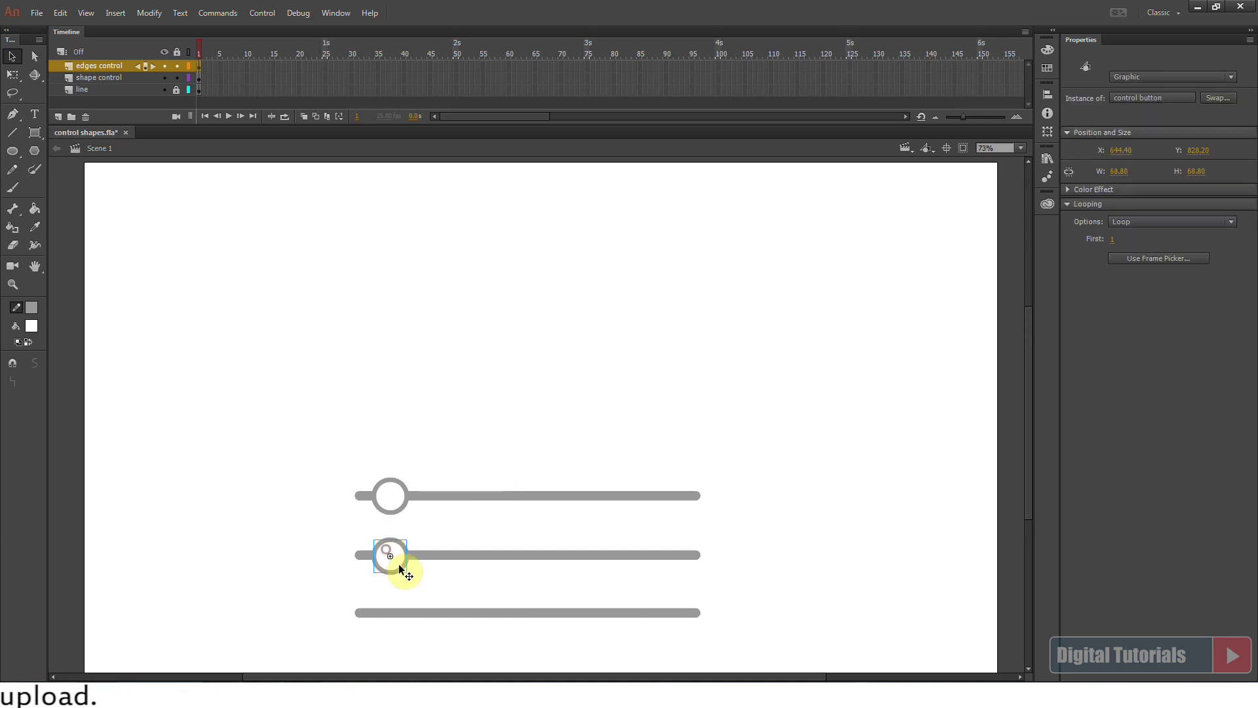
Add a layer named "size control" and place a copy of the control button on the lowest line, aligned with the others.
{"action": "left_click", "coordinate": [58, 118]}
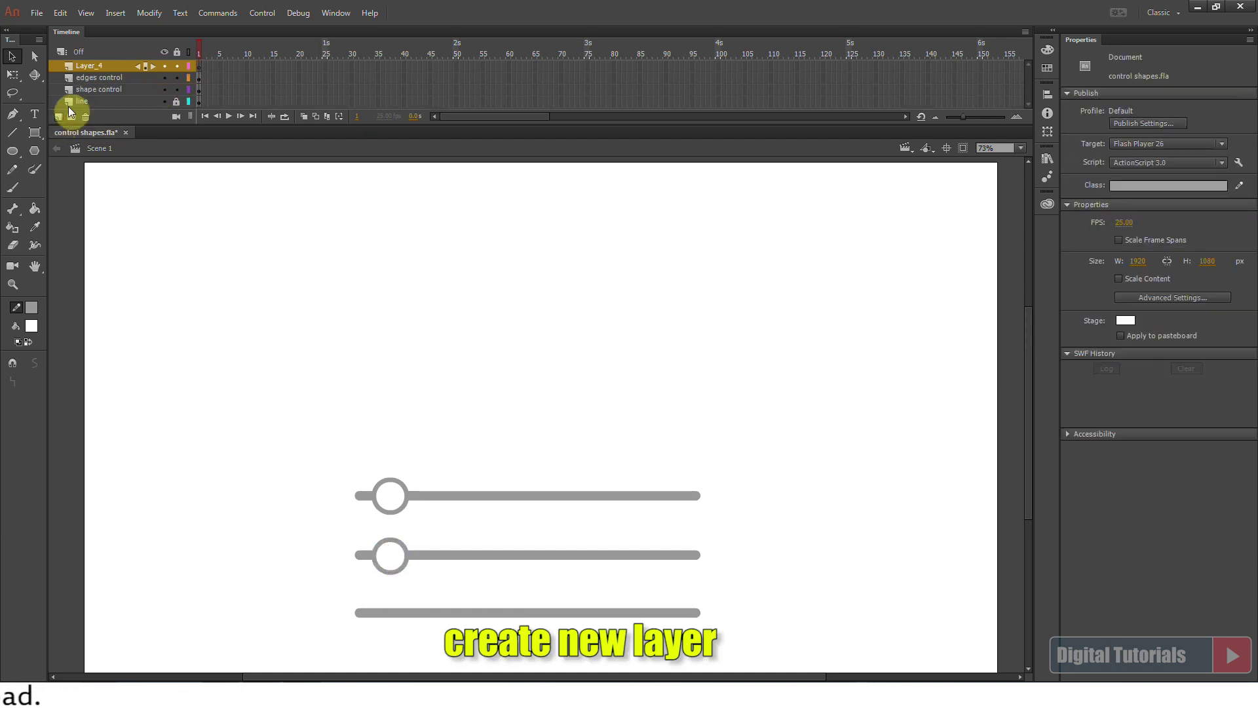
{"action": "left_click", "coordinate": [391, 560]}
{"action": "key", "text": "ctrl+c"}
{"action": "left_click", "coordinate": [199, 66]}
{"action": "double_click", "coordinate": [94, 66]}
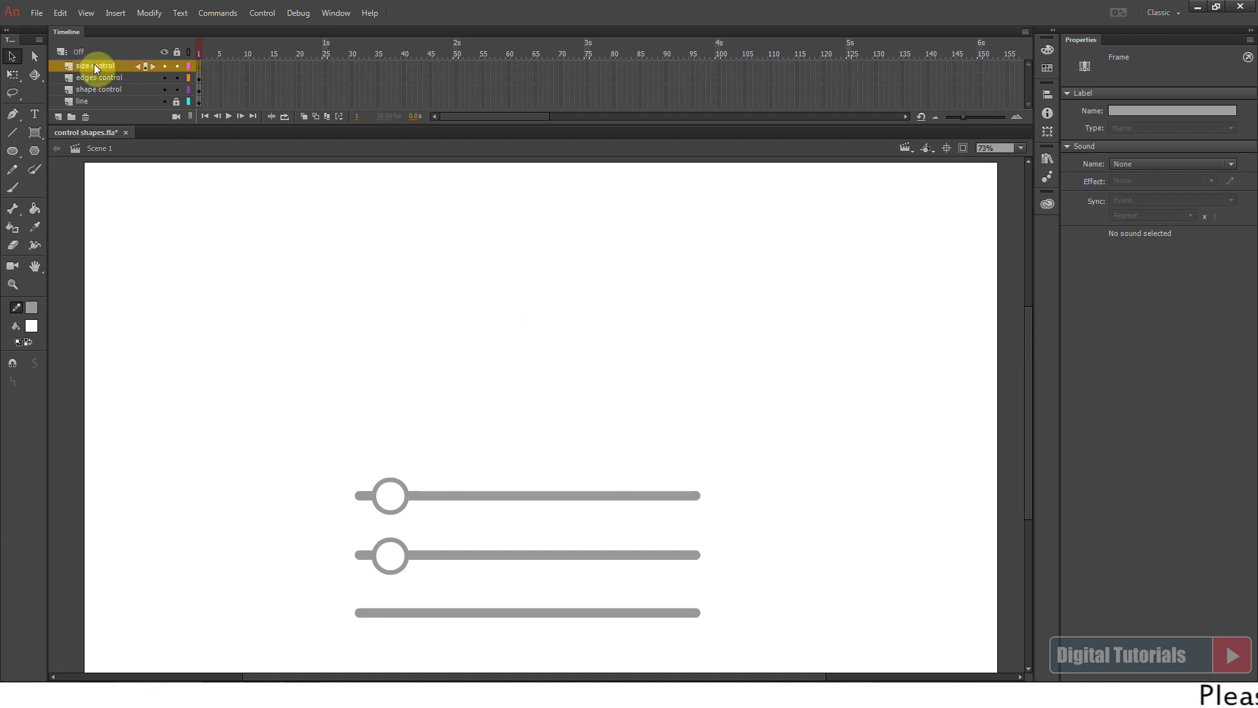
{"action": "key", "text": "ctrl+shift+v"}
{"action": "key", "text": "shift+Down"}
{"action": "key", "text": "shift+Down"}
{"action": "key", "text": "shift+Down"}
{"action": "key", "text": "shift+Down"}
{"action": "key", "text": "shift+Down"}
{"action": "key", "text": "shift+Down"}
{"action": "key", "text": "shift+Down"}
{"action": "key", "text": "shift+Down"}
{"action": "key", "text": "shift+Down"}
{"action": "key", "text": "shift+Down"}
{"action": "key", "text": "shift+Down"}
{"action": "key", "text": "shift+Down"}
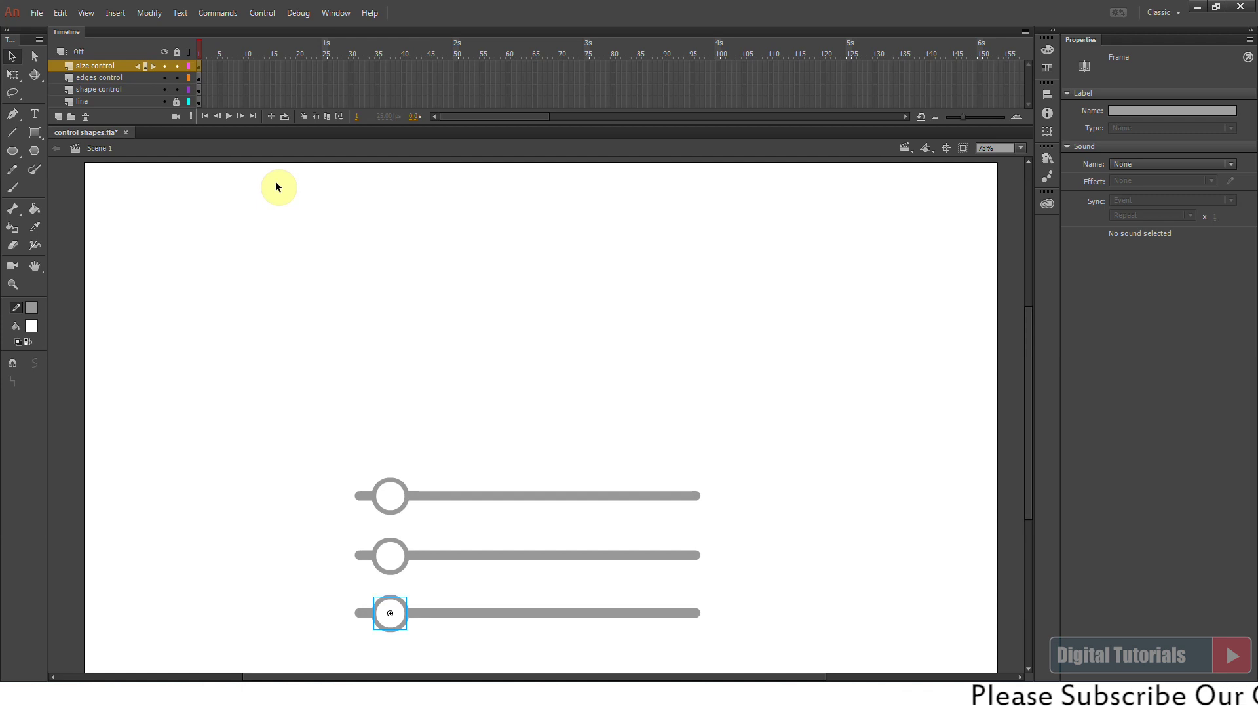
{"action": "left_click", "coordinate": [389, 569]}
{"action": "left_click", "coordinate": [430, 519]}
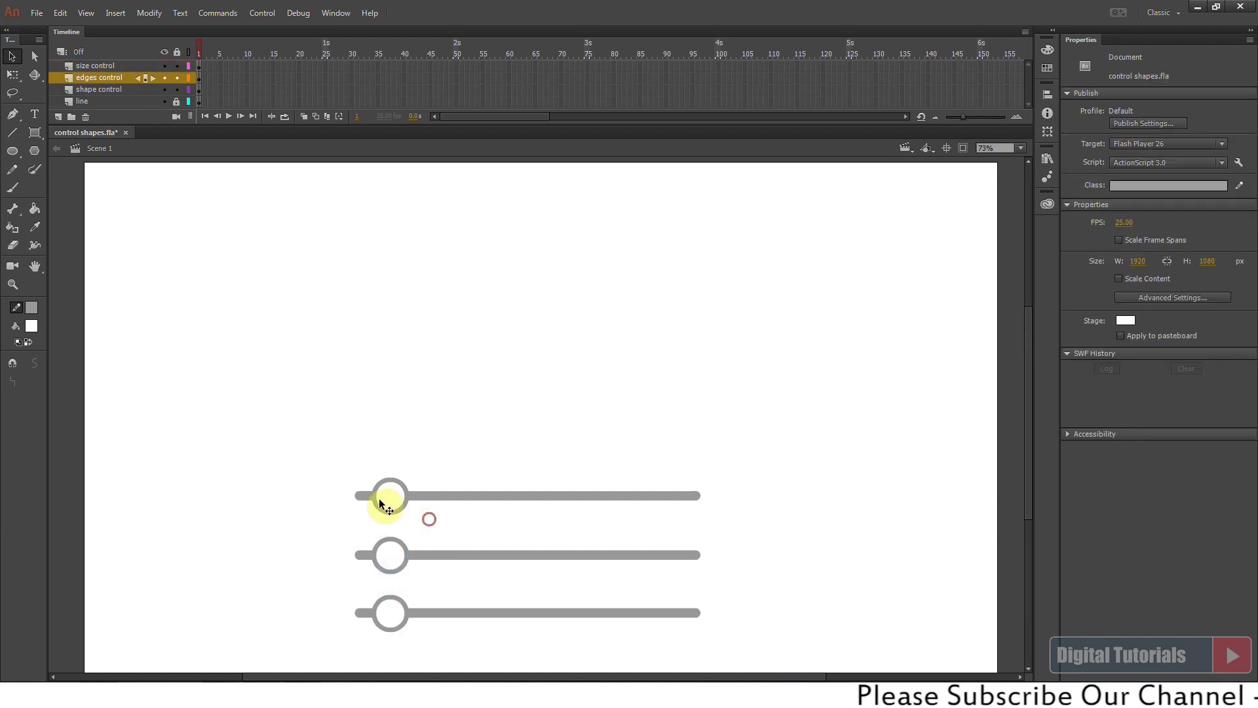
{"action": "left_click", "coordinate": [380, 503]}
{"action": "left_click", "coordinate": [434, 532]}
Scale the three lines and their buttons down together about their center, to about 620 px wide.
{"action": "left_click_drag", "start_coordinate": [262, 419], "coordinate": [872, 668]}
{"action": "left_click", "coordinate": [13, 75]}
{"action": "left_click_drag", "start_coordinate": [699, 483], "coordinate": [677, 488]}
{"action": "left_click", "coordinate": [289, 483]}
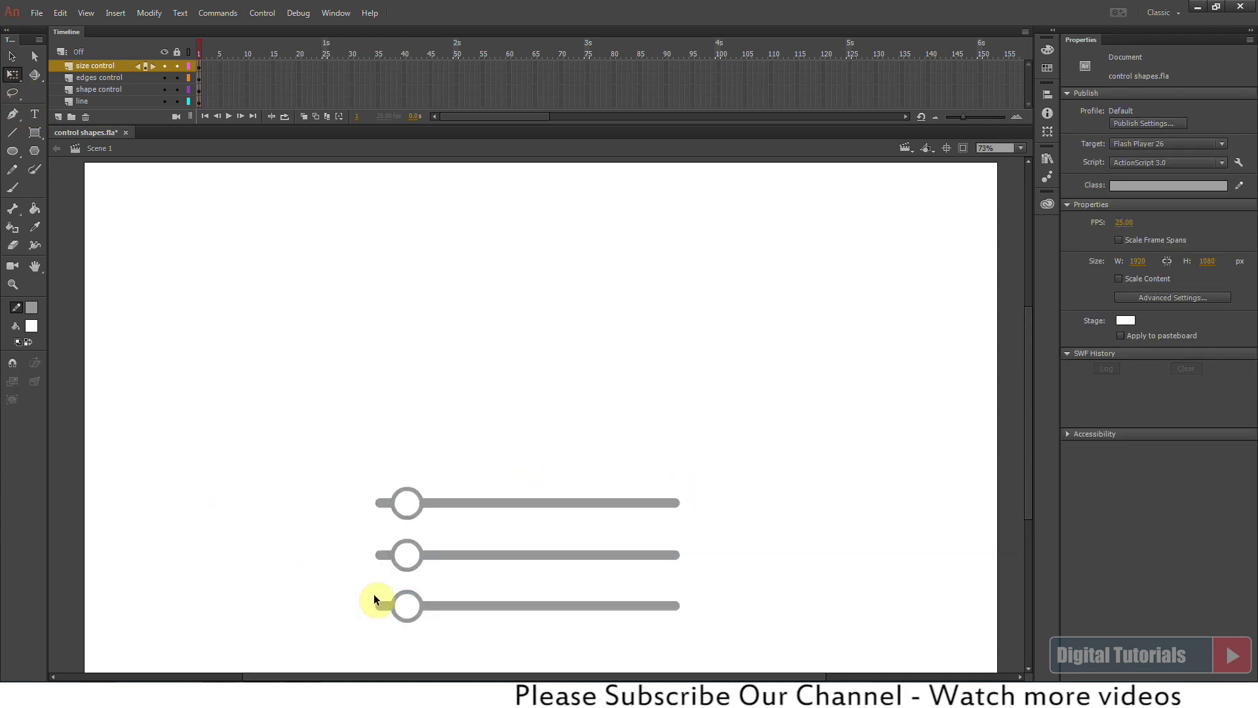
Spread the sliders apart by moving the lowest line and button down and the uppermost line and button up.
{"action": "left_click_drag", "start_coordinate": [355, 588], "coordinate": [750, 678]}
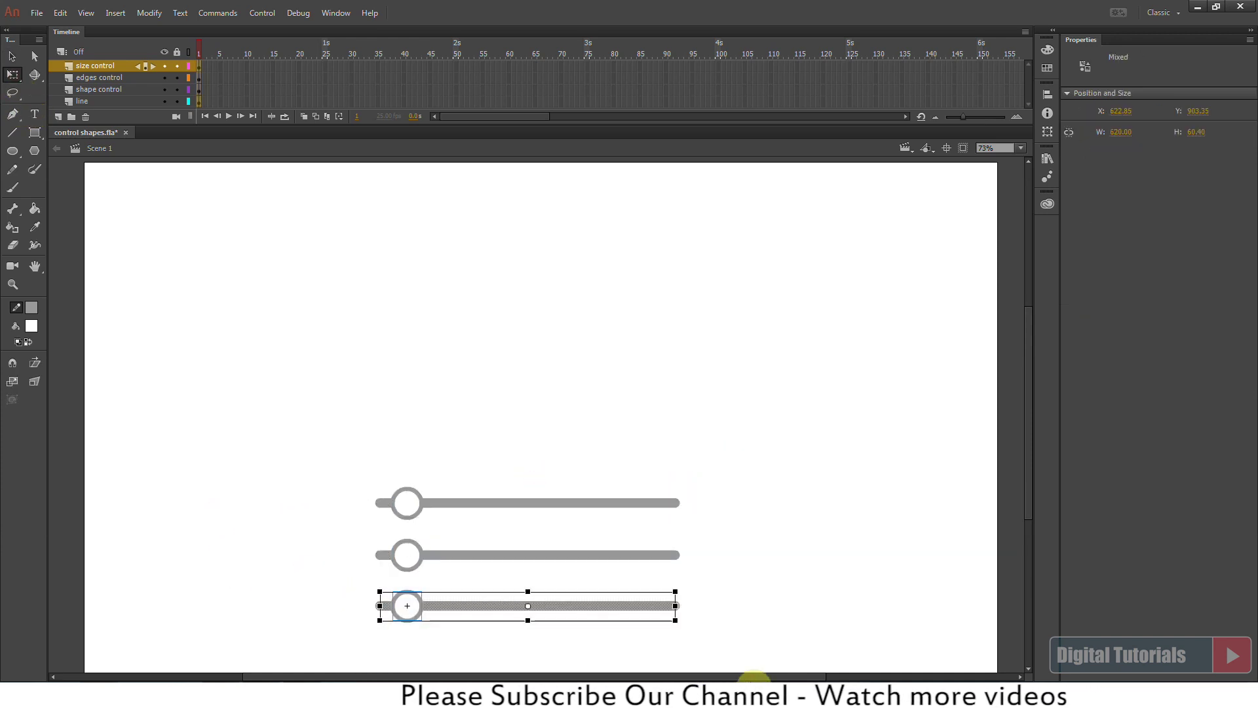
{"action": "key", "text": "shift+Down"}
{"action": "left_click_drag", "start_coordinate": [329, 467], "coordinate": [732, 524]}
{"action": "key", "text": "shift+Up"}
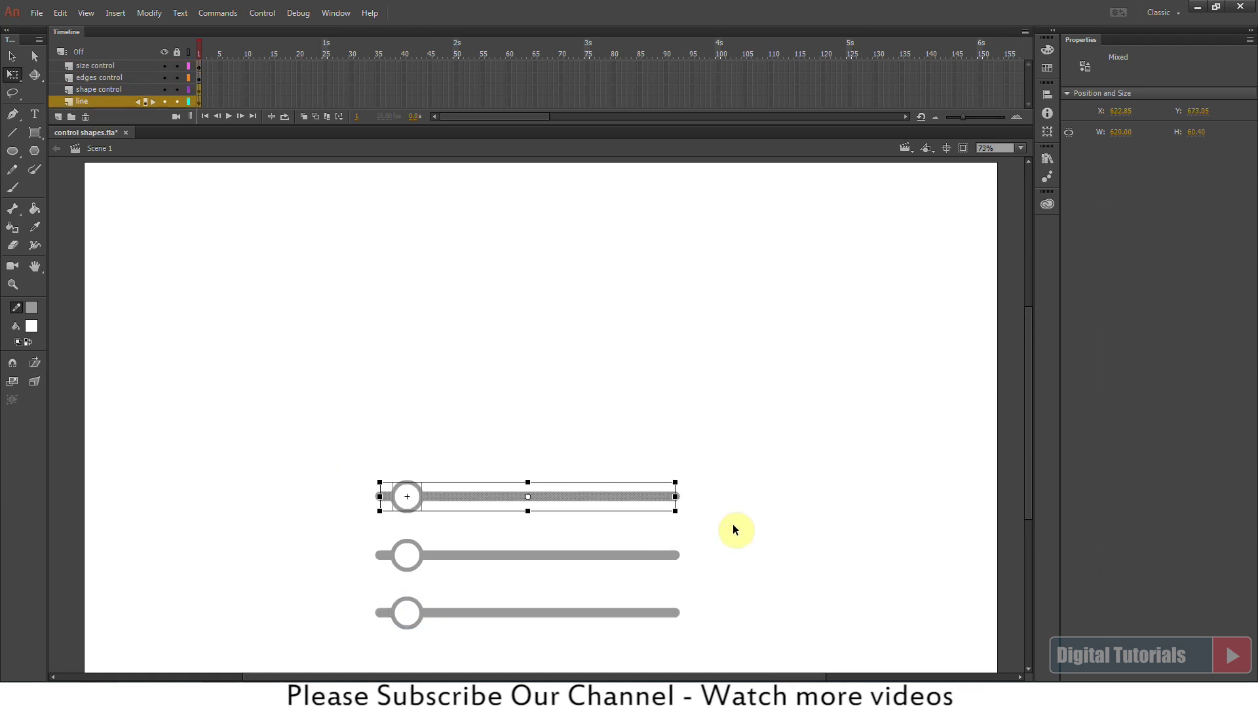
{"action": "left_click", "coordinate": [607, 444]}
Add a new layer named "mouse arrow".
{"action": "left_click", "coordinate": [59, 116]}
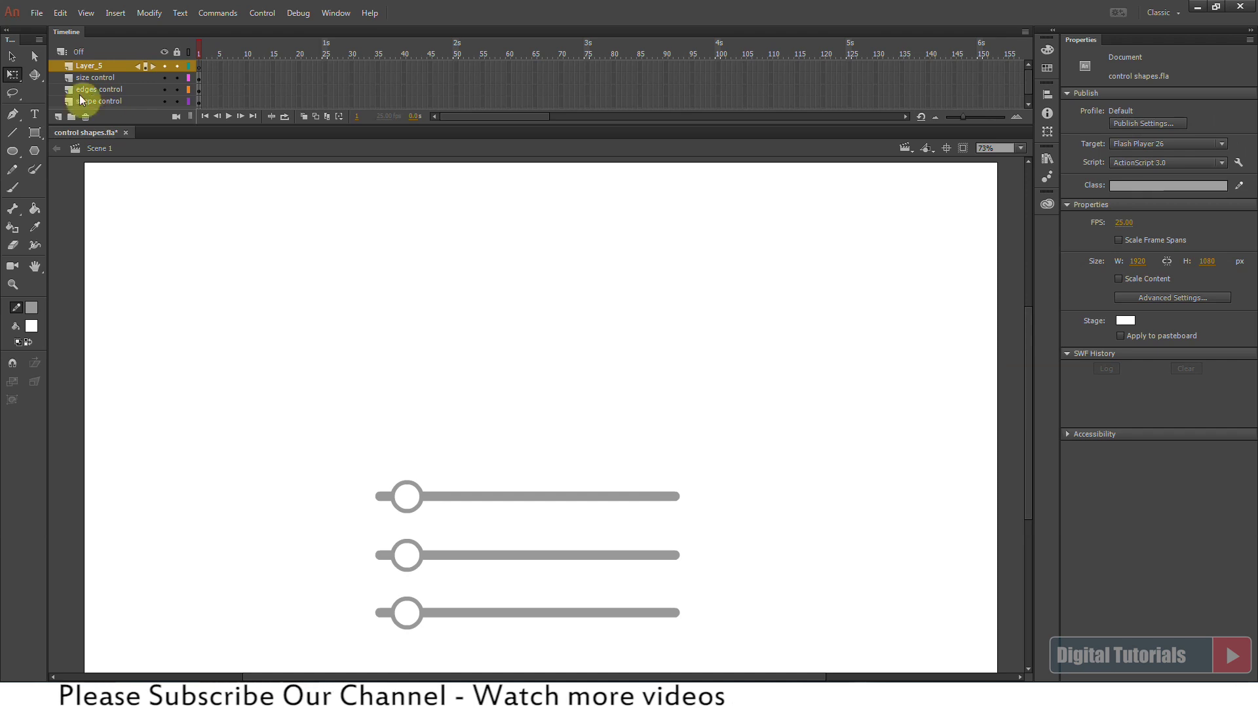
{"action": "double_click", "coordinate": [89, 65]}
{"action": "type", "text": "mouse arrow"}
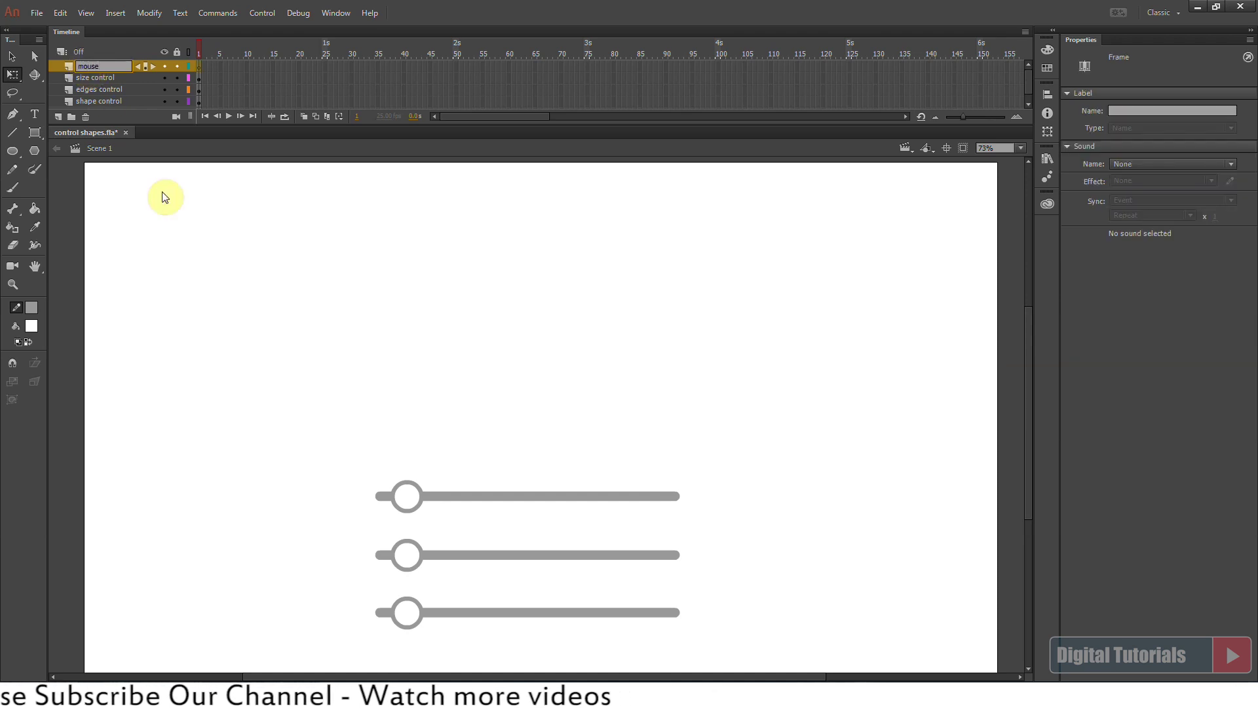
Draw a white square with a black outline of stroke 3 above the sliders and taper its upper edge into a triangle about 163 px wide.
{"action": "left_click", "coordinate": [34, 133]}
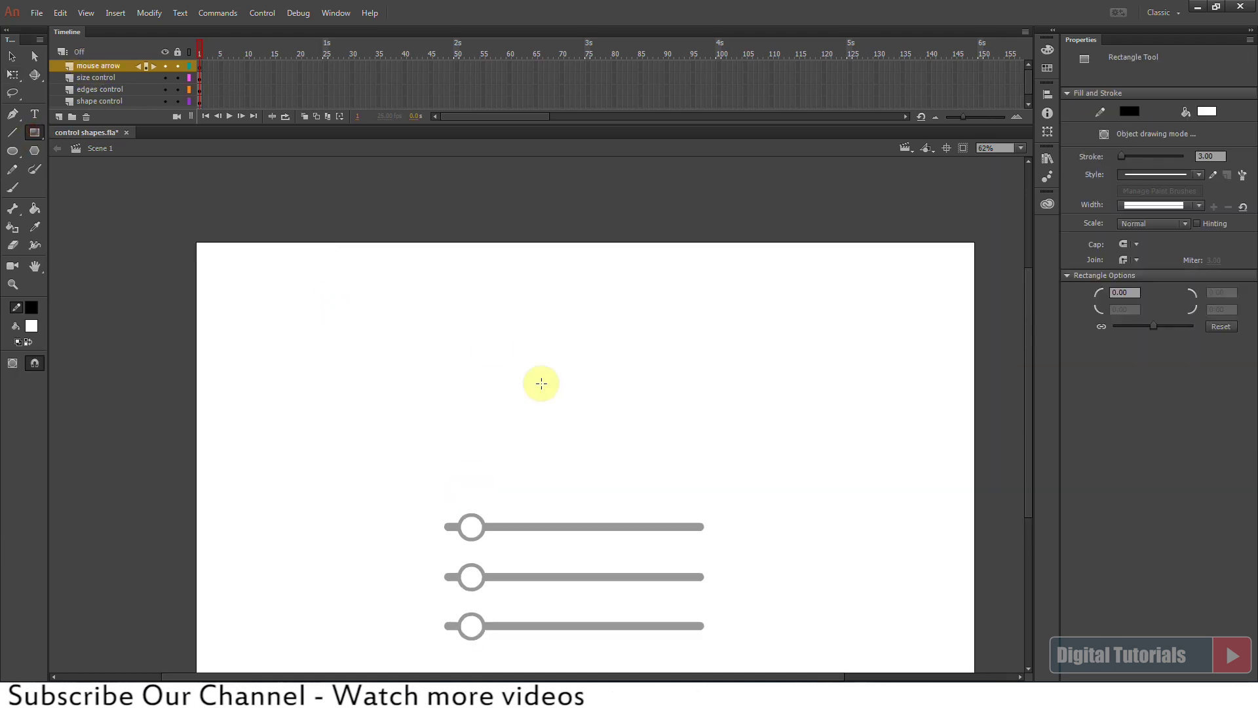
{"action": "left_click_drag", "start_coordinate": [477, 343], "coordinate": [564, 440]}
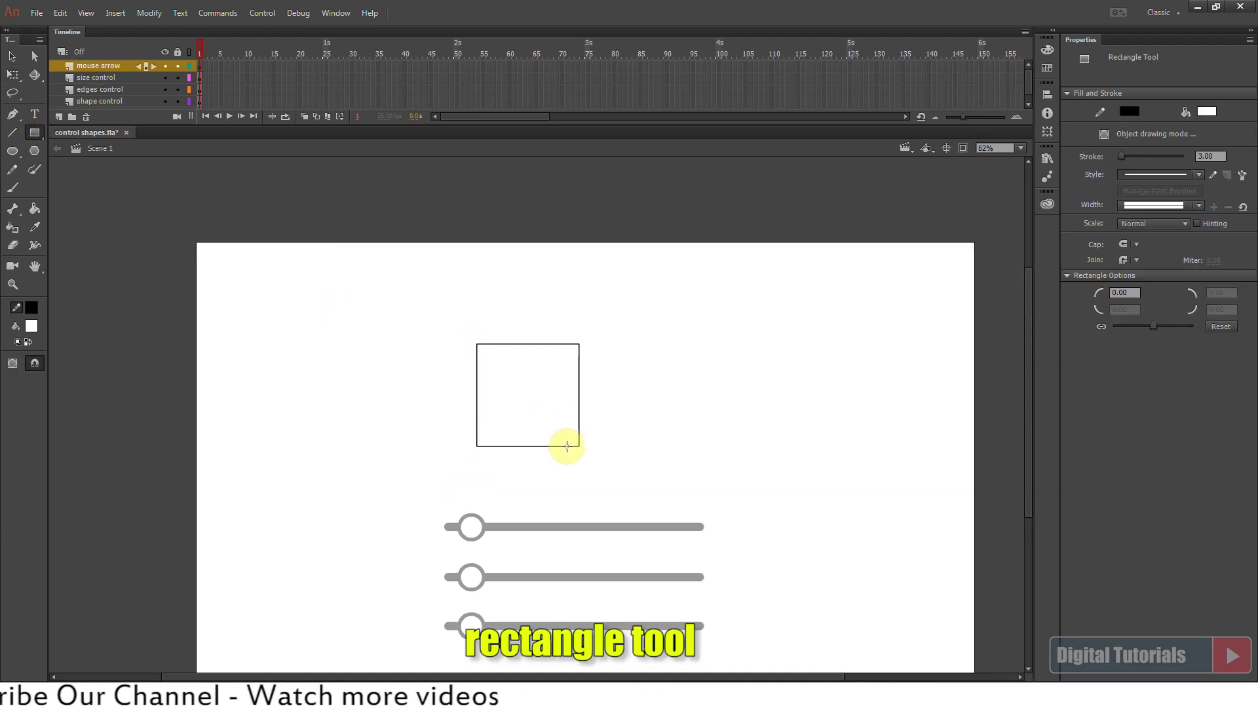
{"action": "left_click", "coordinate": [12, 74]}
{"action": "left_click_drag", "start_coordinate": [391, 290], "coordinate": [667, 506]}
{"action": "left_click_drag", "start_coordinate": [577, 343], "coordinate": [528, 343]}
{"action": "left_click", "coordinate": [573, 371]}
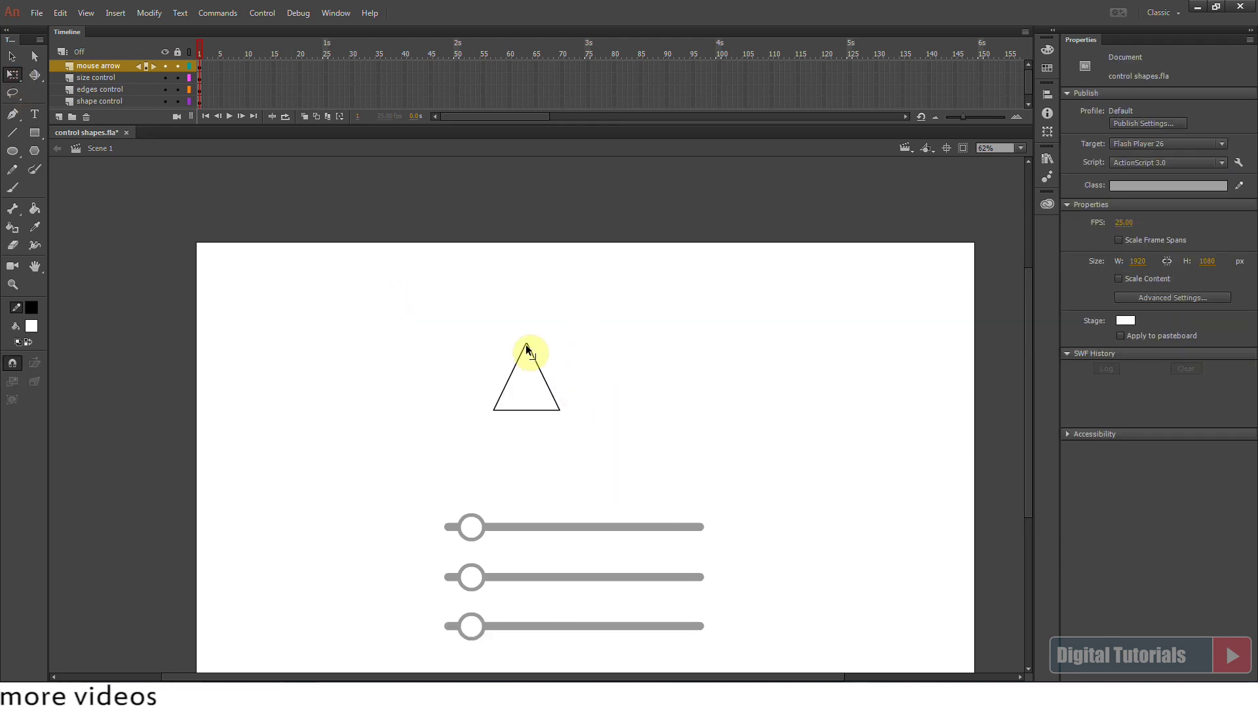
Join the endpoints of the triangle's two sloping sides so they meet in one sharp apex.
{"action": "left_click", "coordinate": [527, 348]}
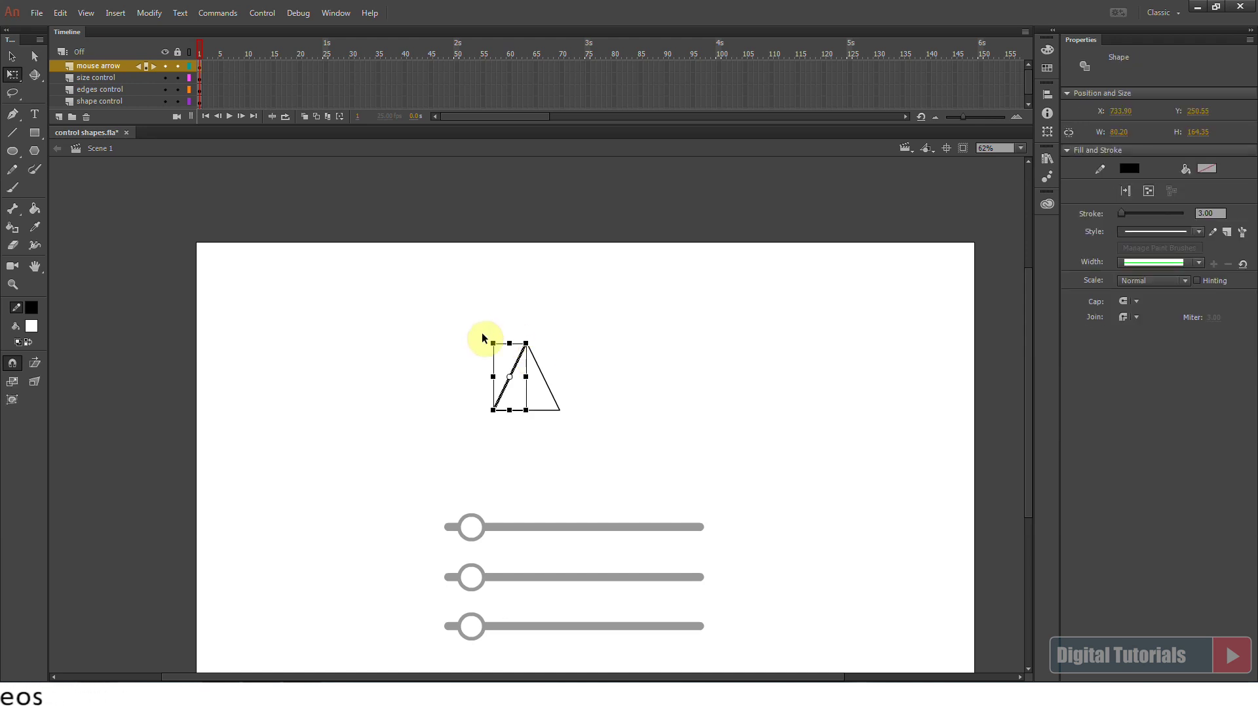
{"action": "key", "text": "ctrl+equal"}
{"action": "key", "text": "ctrl+equal"}
{"action": "left_click", "coordinate": [766, 317]}
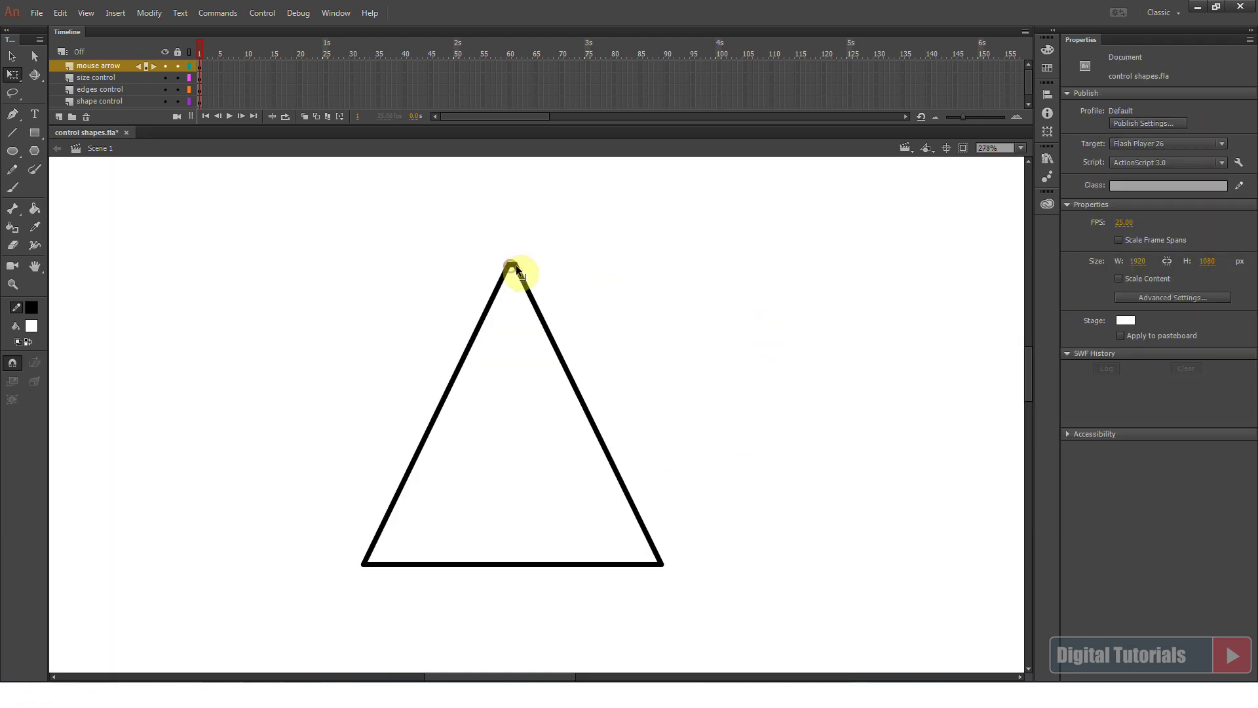
{"action": "left_click_drag", "start_coordinate": [516, 265], "coordinate": [512, 264]}
{"action": "left_click_drag", "start_coordinate": [290, 222], "coordinate": [890, 672]}
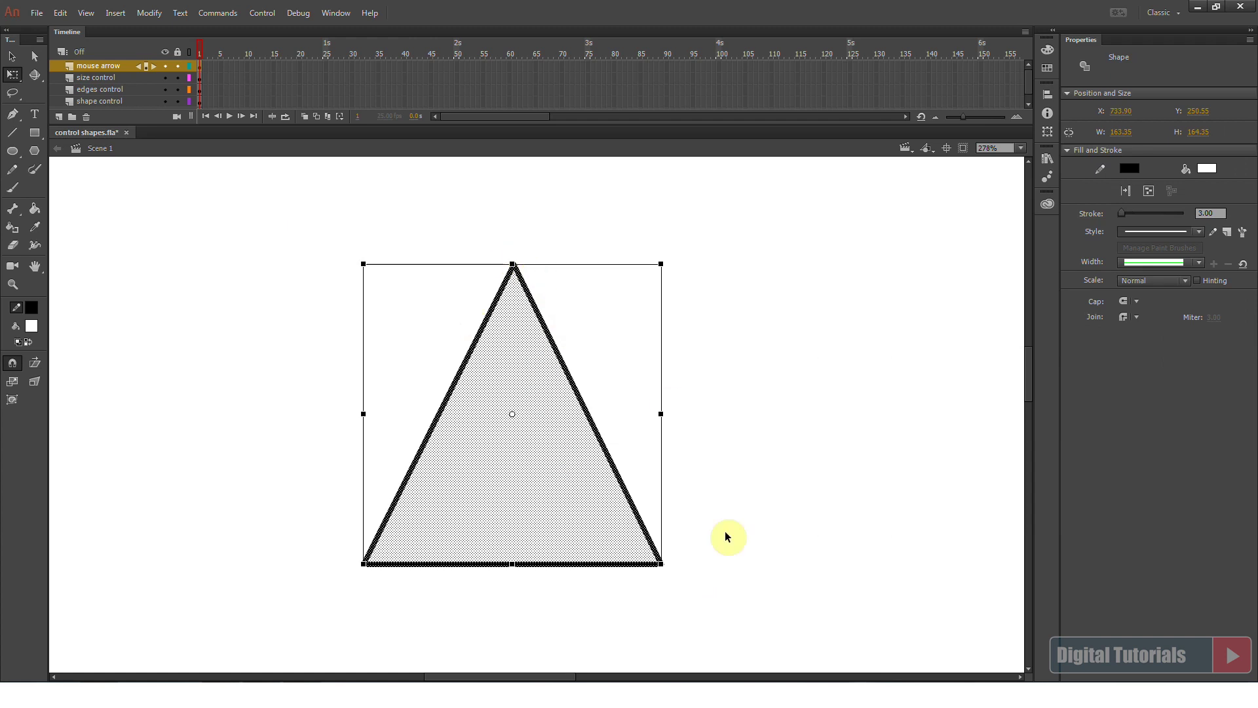
{"action": "key", "text": "ctrl+minus"}
{"action": "left_click", "coordinate": [619, 582]}
Draw a narrow upright rectangle centered beneath the triangle's base as the arrow's stem.
{"action": "left_click", "coordinate": [32, 132]}
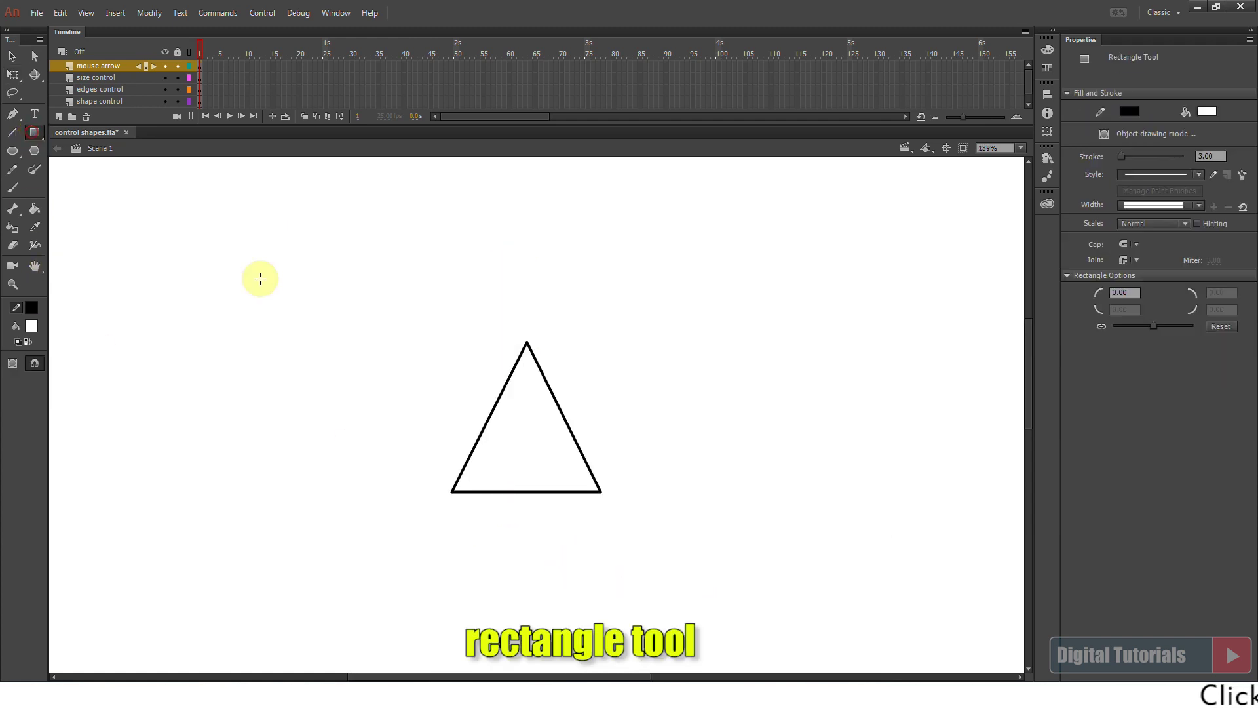
{"action": "left_click_drag", "start_coordinate": [497, 492], "coordinate": [551, 569]}
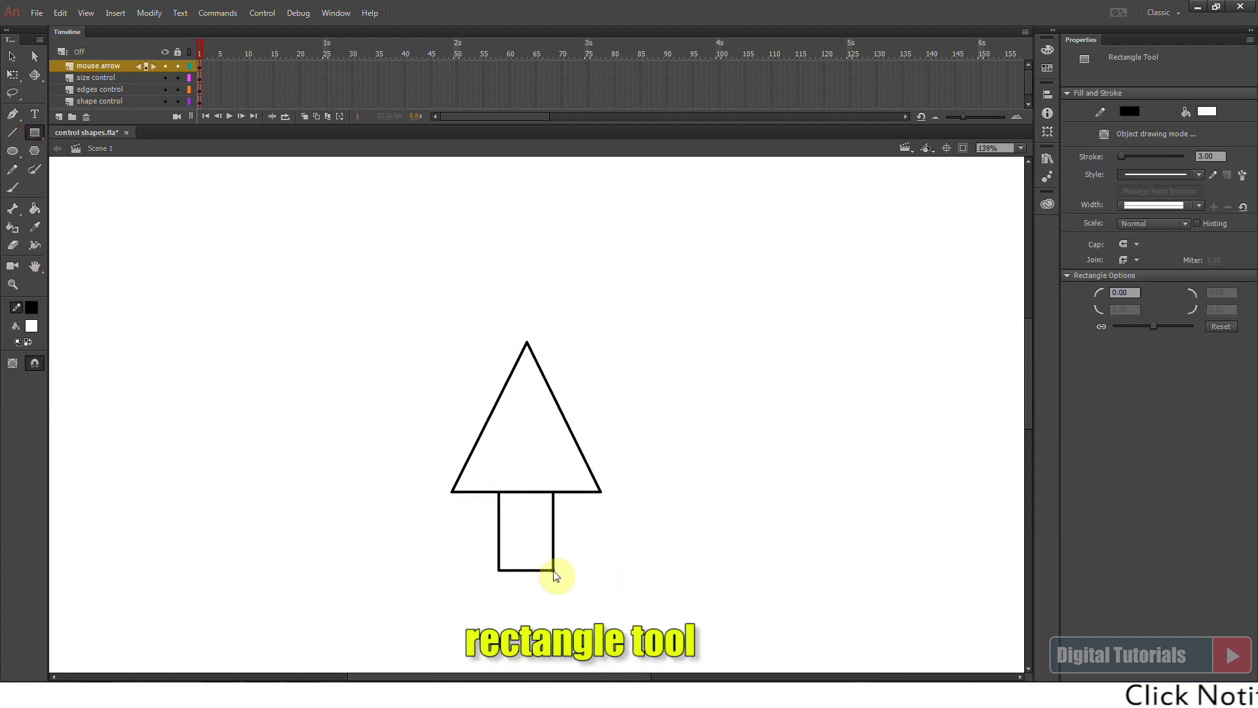
Select the stem rectangle with its outline and nudge it up slightly so it overlaps the triangle's base.
{"action": "left_click", "coordinate": [13, 57]}
{"action": "left_click", "coordinate": [528, 491]}
{"action": "left_click", "coordinate": [538, 488]}
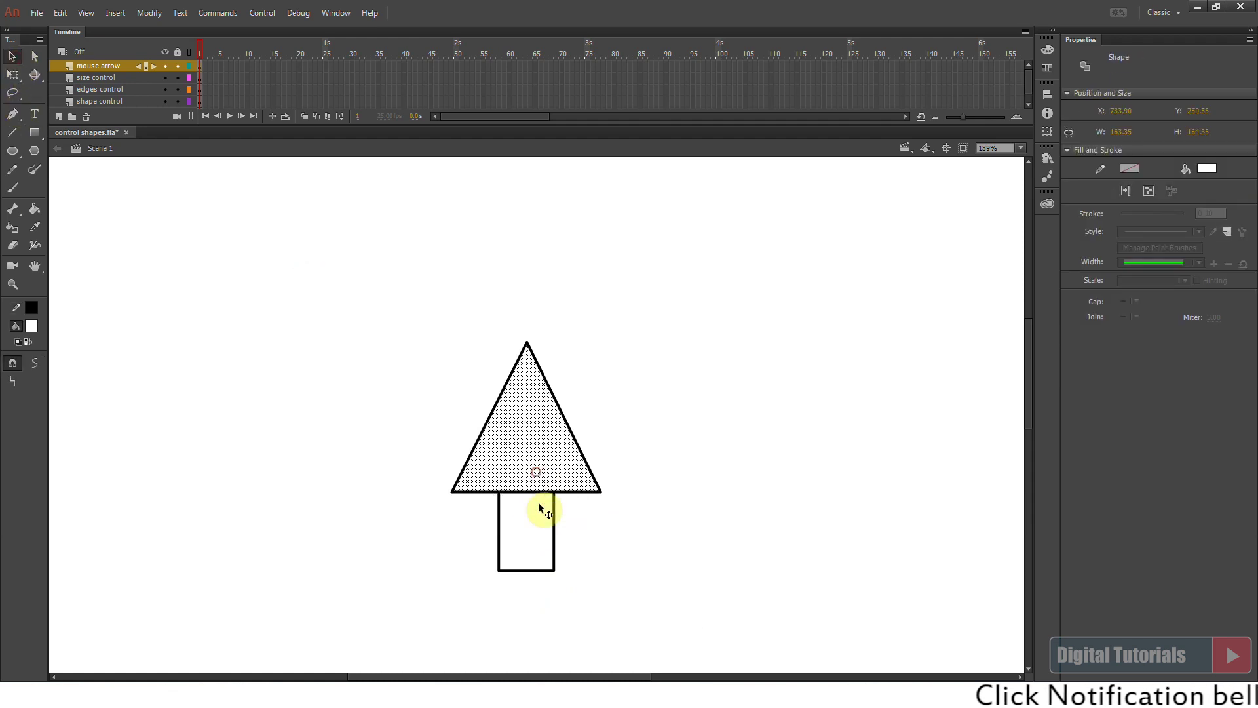
{"action": "left_click", "coordinate": [528, 506]}
{"action": "double_click", "coordinate": [526, 522]}
{"action": "key", "text": "Up"}
{"action": "key", "text": "Up"}
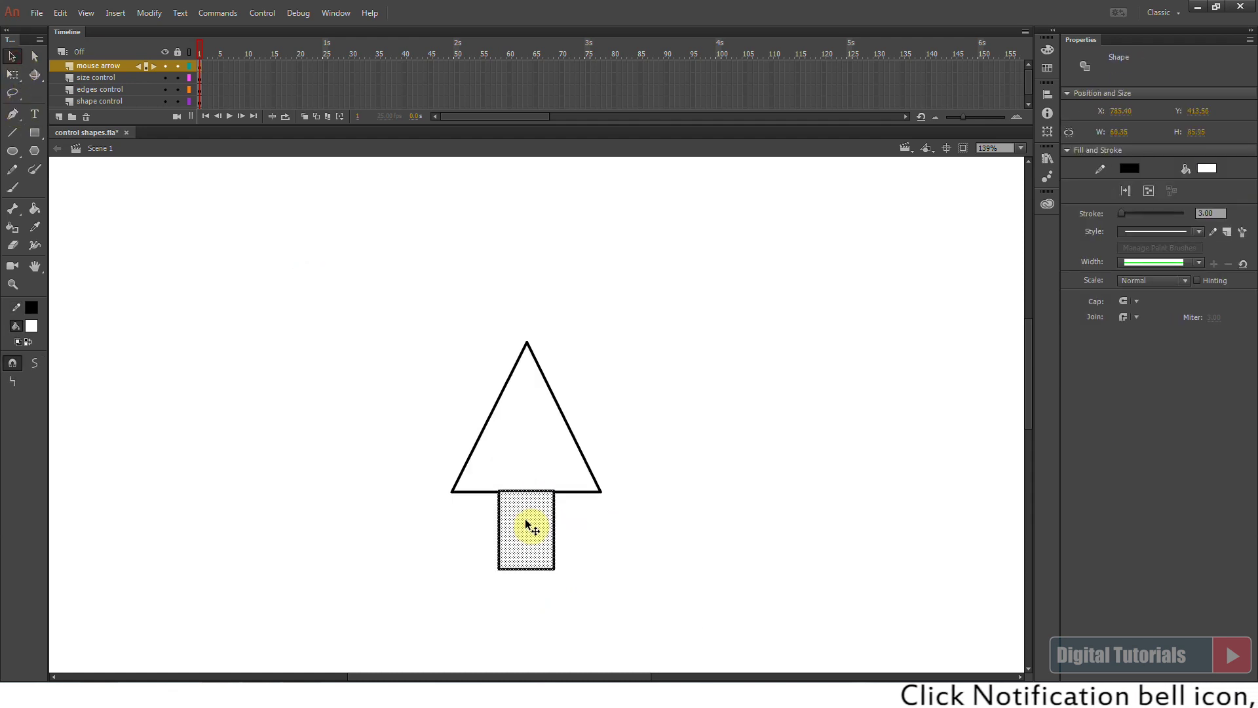
Delete the leftover line segments between the triangle and the stem so they form one continuous arrow.
{"action": "left_click", "coordinate": [571, 535]}
{"action": "left_click", "coordinate": [530, 491]}
{"action": "key", "text": "Delete"}
{"action": "left_click", "coordinate": [499, 491]}
{"action": "key", "text": "Delete"}
Group the whole arrow shape and move it down over the sliders.
{"action": "key", "text": "ctrl+minus"}
{"action": "left_click_drag", "start_coordinate": [455, 339], "coordinate": [622, 530]}
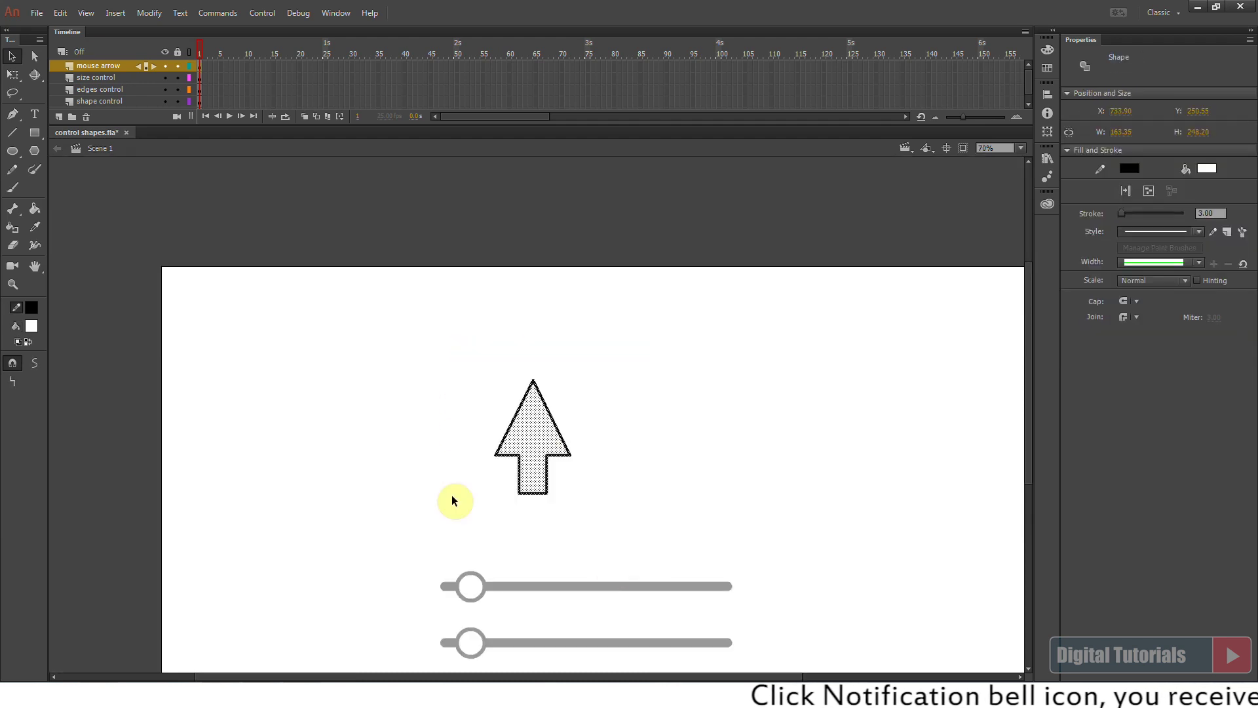
{"action": "key", "text": "ctrl+g"}
{"action": "left_click", "coordinate": [501, 509]}
{"action": "left_click_drag", "start_coordinate": [531, 443], "coordinate": [504, 578]}
{"action": "scroll", "coordinate": [505, 525], "scroll_direction": "down", "scroll_amount": 3}
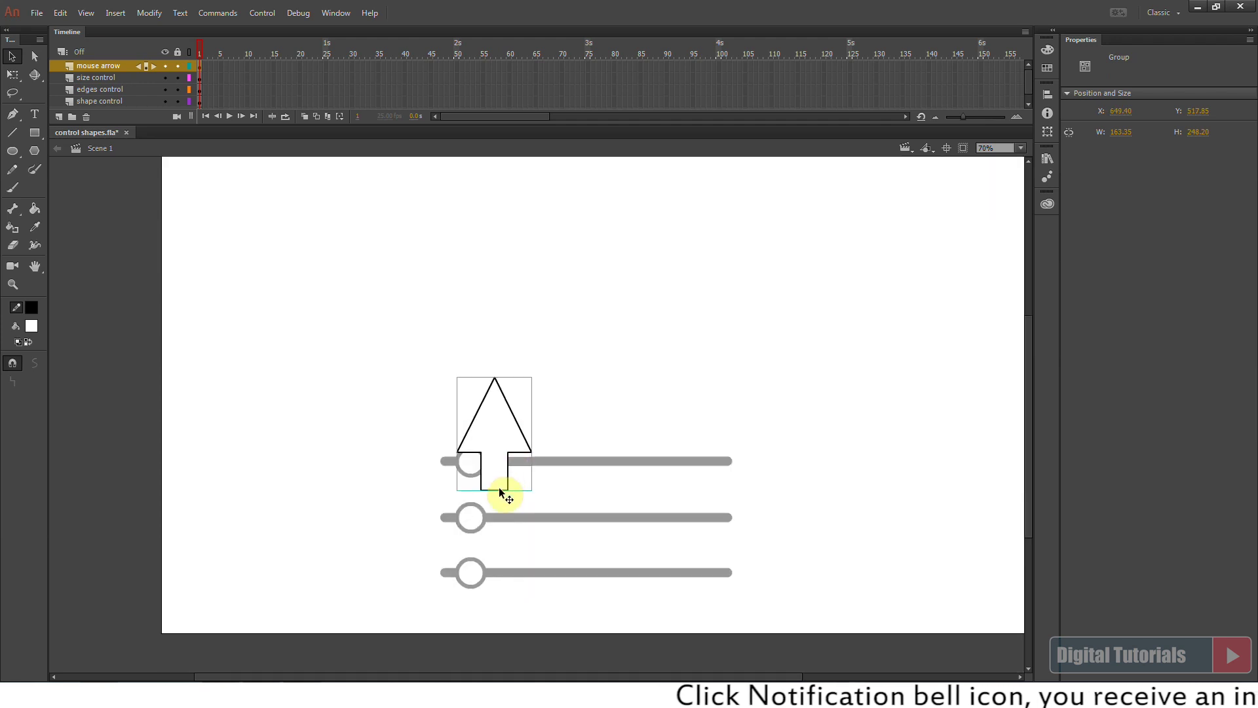
{"action": "left_click_drag", "start_coordinate": [515, 461], "coordinate": [518, 522]}
Scale the arrow down to about 76 px wide and tilt it like a cursor with its tip on the uppermost slider's knob.
{"action": "left_click", "coordinate": [12, 74]}
{"action": "left_click_drag", "start_coordinate": [530, 441], "coordinate": [510, 460]}
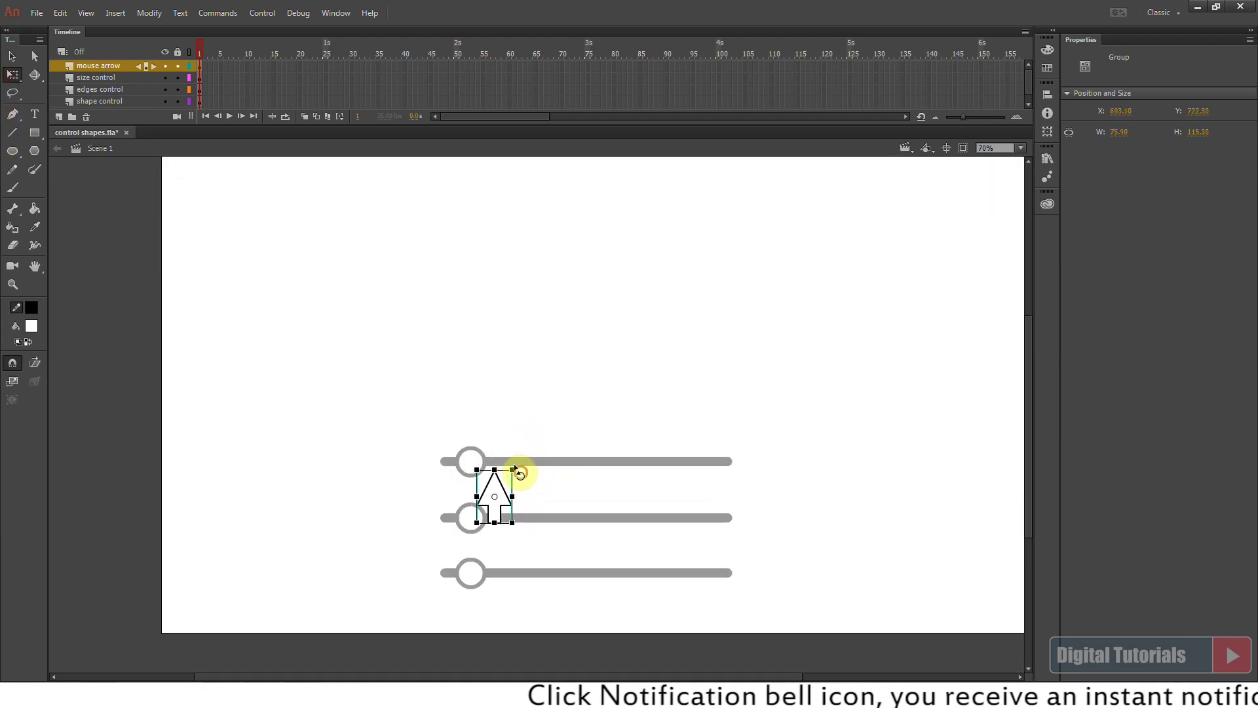
{"action": "left_click_drag", "start_coordinate": [502, 504], "coordinate": [491, 488]}
{"action": "left_click", "coordinate": [527, 452]}
{"action": "key", "text": "ctrl+2"}
{"action": "left_click", "coordinate": [465, 337]}
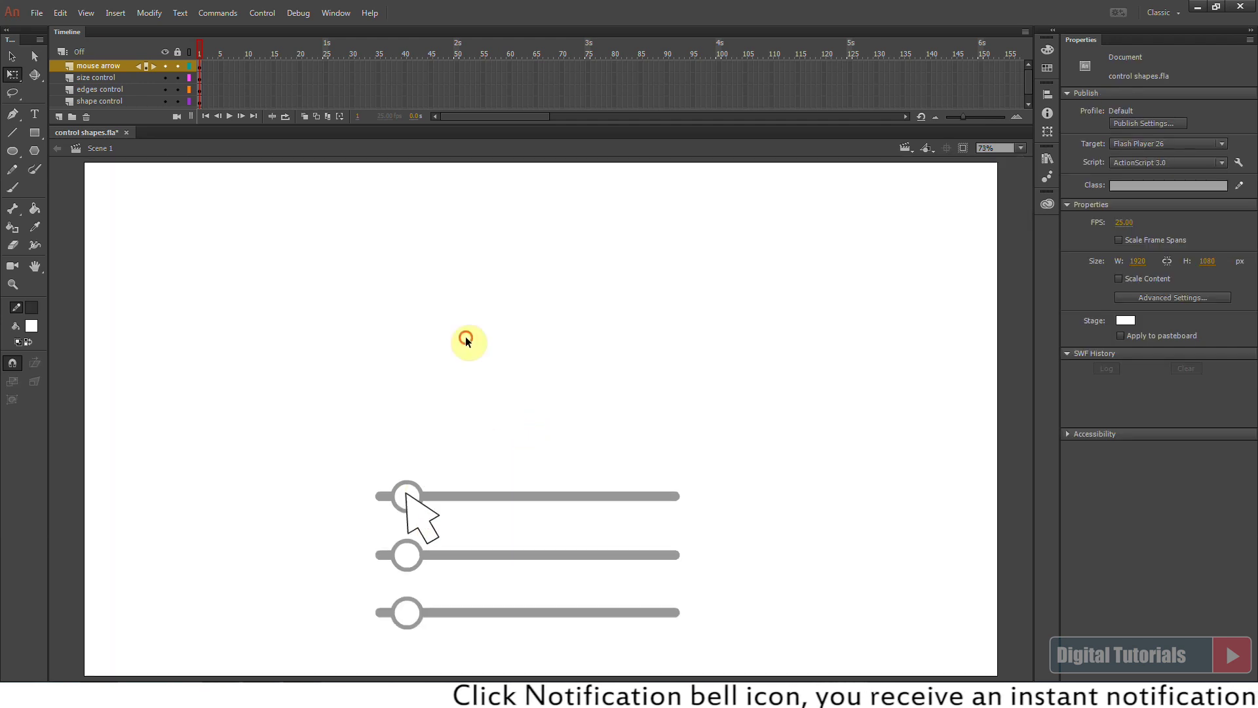
Add a new layer named "shape animation" above the mouse arrow layer.
{"action": "double_click", "coordinate": [95, 66]}
{"action": "type", "text": "shape animation"}
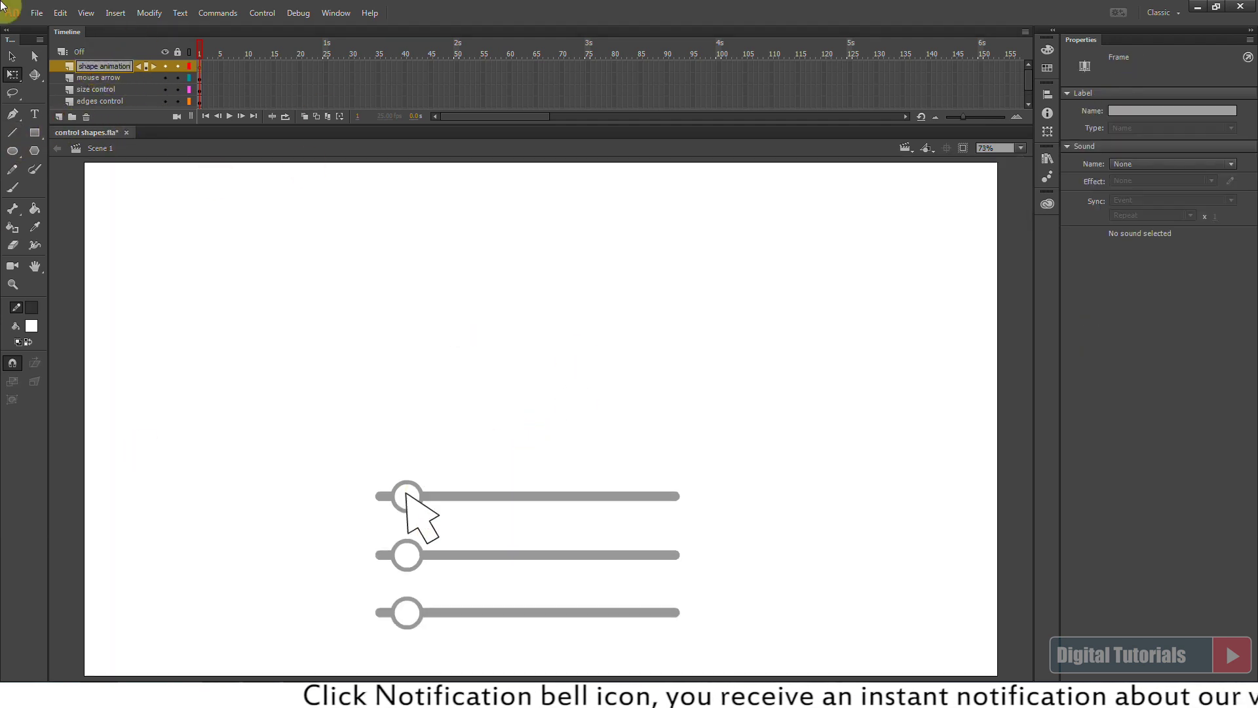
{"action": "key", "text": "Return"}
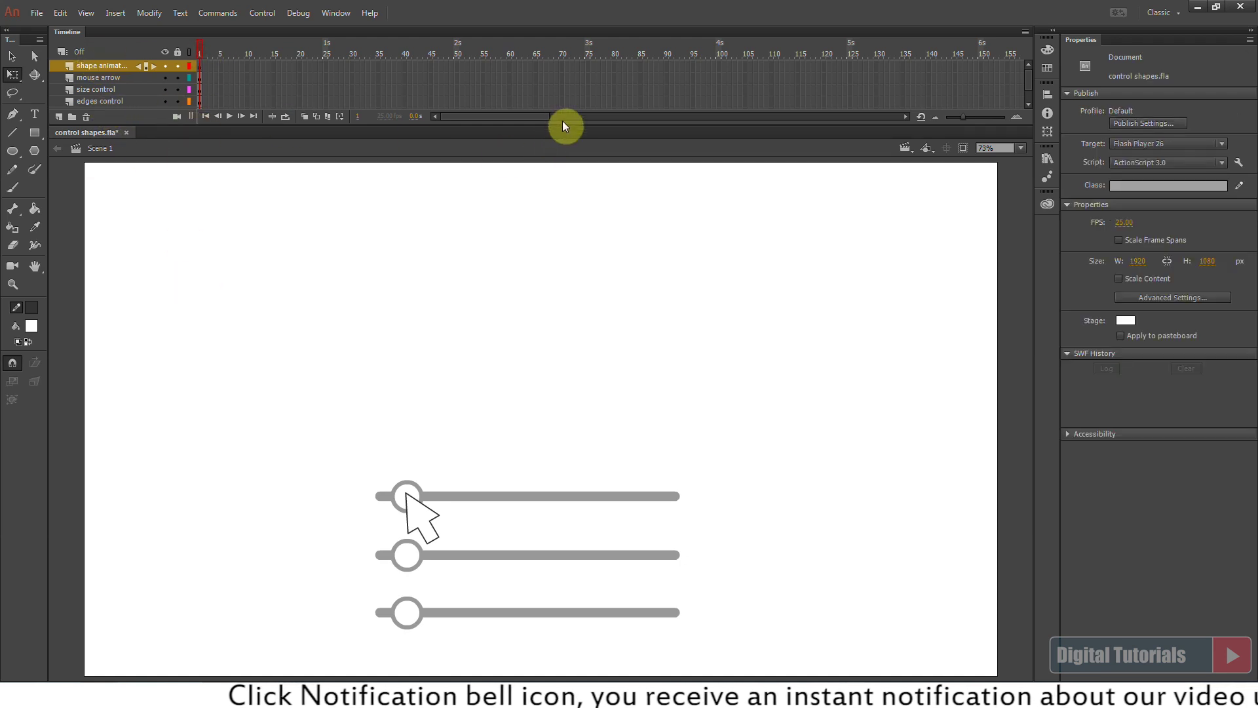
Enlarge the timeline to show all six layers and extend their frames to frame 50.
{"action": "left_click_drag", "start_coordinate": [563, 124], "coordinate": [577, 168]}
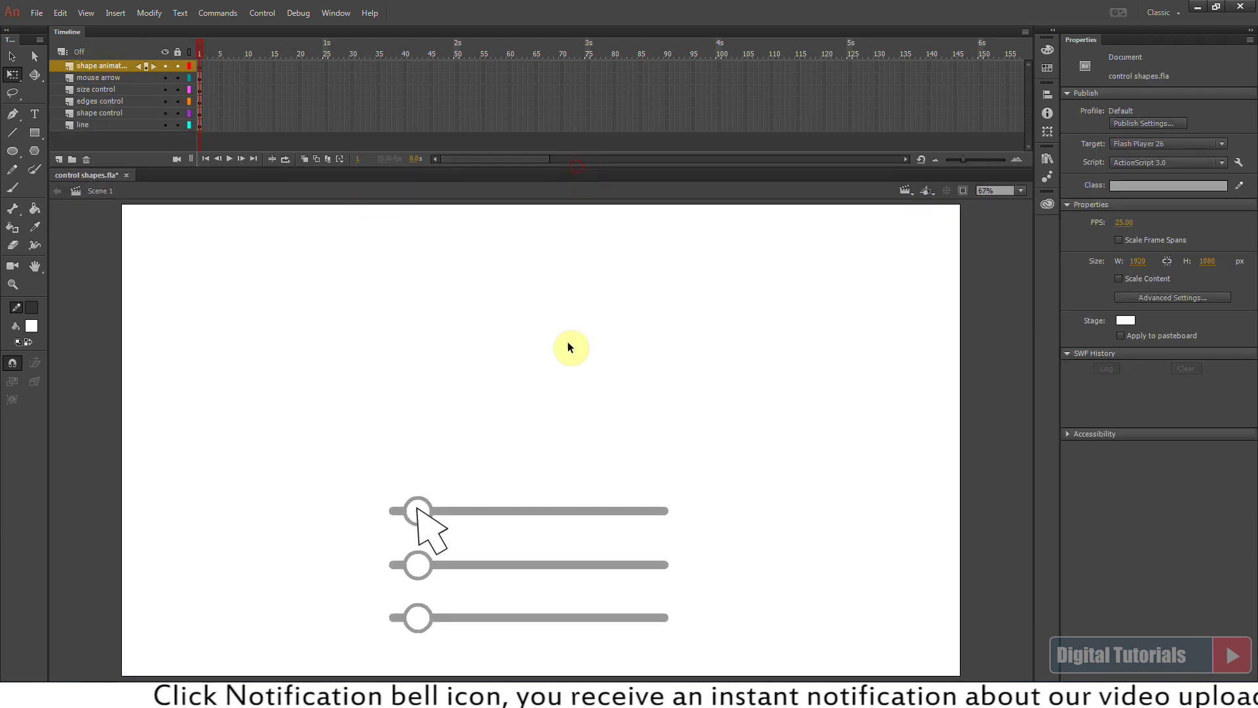
{"action": "left_click_drag", "start_coordinate": [457, 66], "coordinate": [458, 124]}
{"action": "key", "text": "F5"}
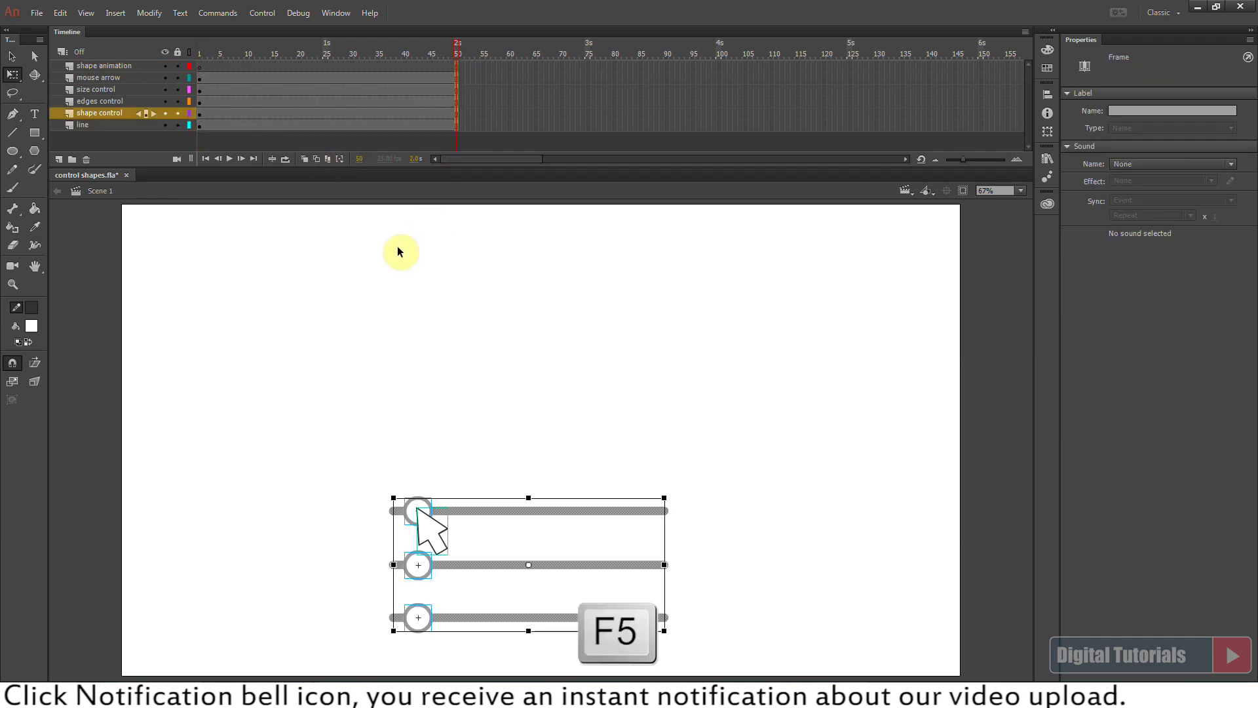
Make the shape animation layer active and show the rulers with a vertical guide near the stage's center.
{"action": "left_click", "coordinate": [120, 64]}
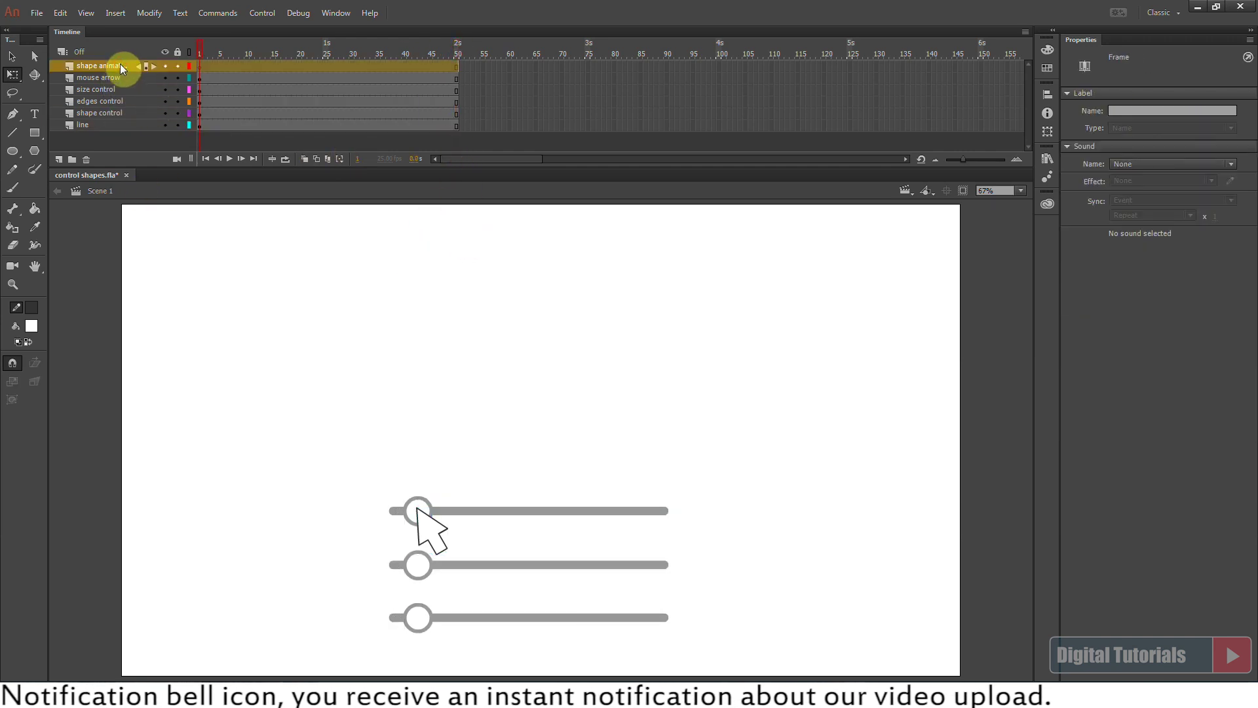
{"action": "key", "text": "ctrl+alt+shift+r"}
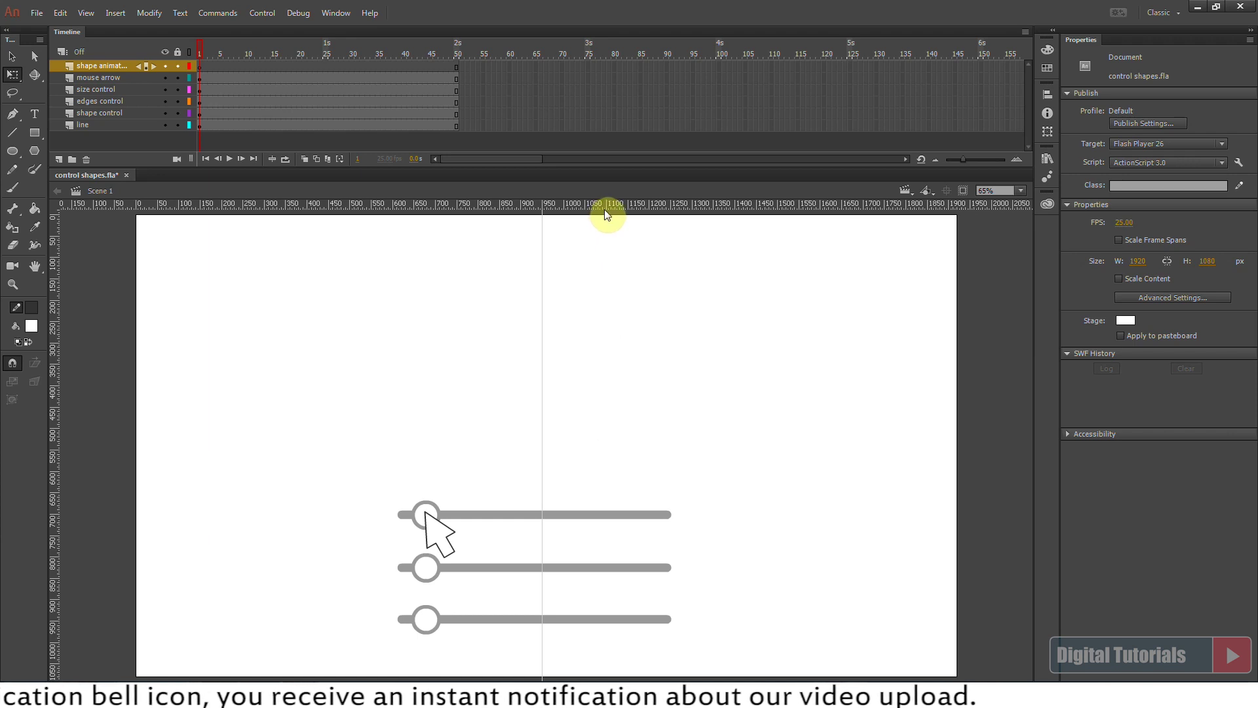
Set the PolyStar tool to draw a polygon with 3 sides.
{"action": "left_click", "coordinate": [34, 152]}
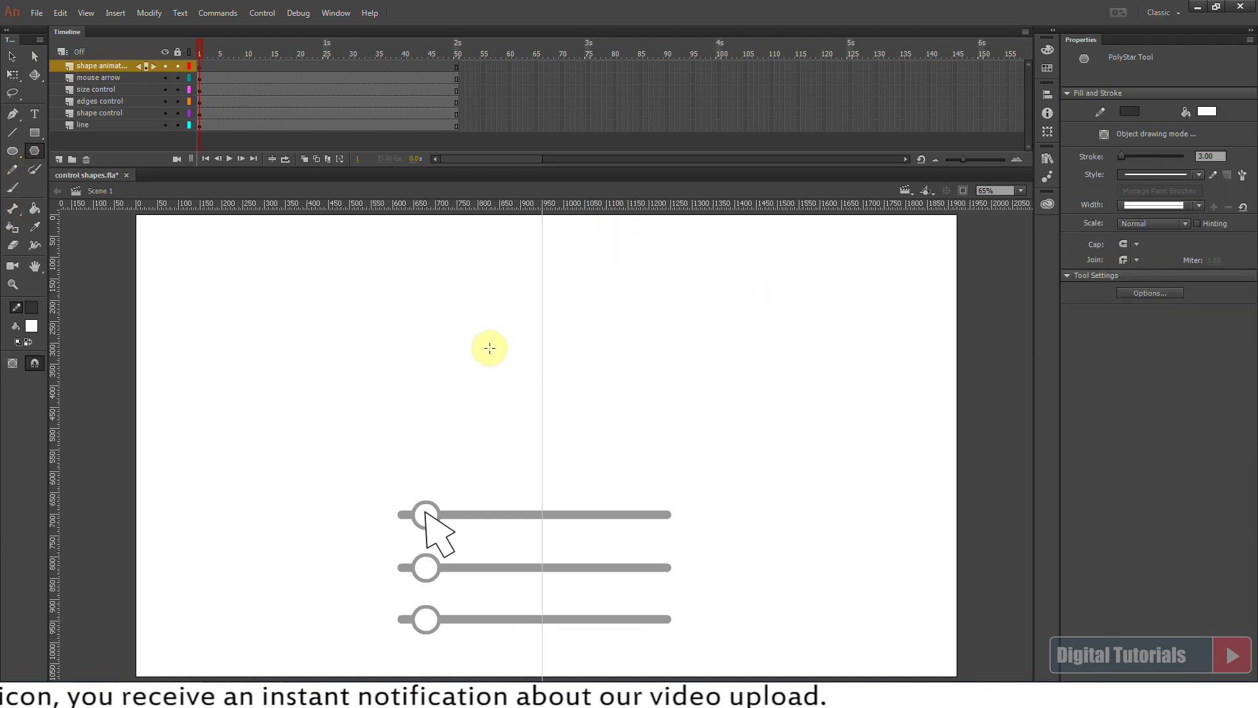
{"action": "left_click", "coordinate": [1159, 293]}
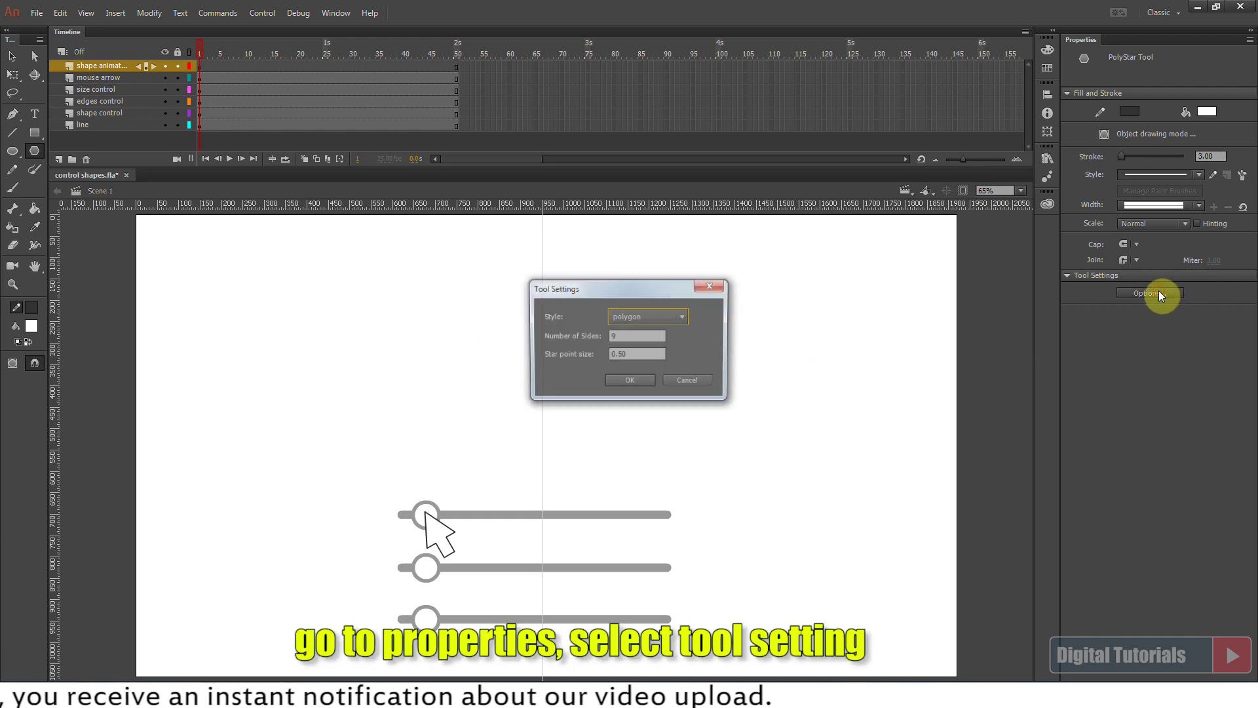
{"action": "double_click", "coordinate": [611, 336]}
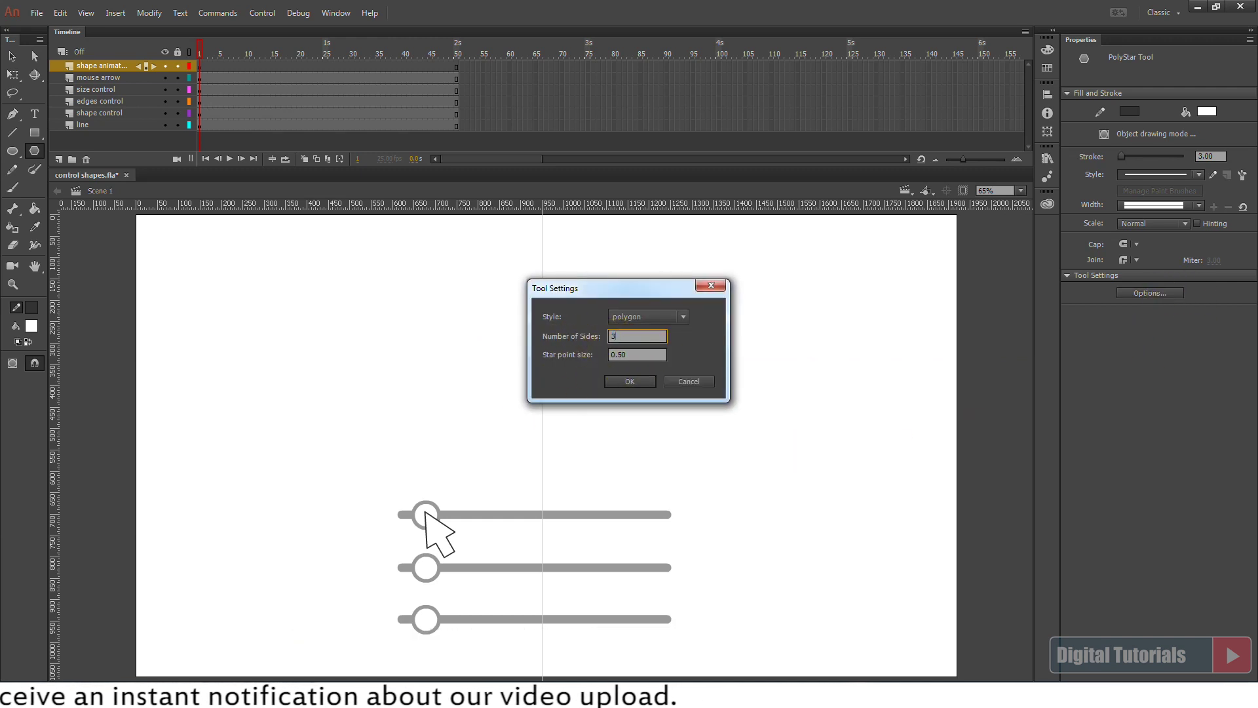
{"action": "type", "text": "3"}
{"action": "key", "text": "Return"}
Draw an upright red triangle without a stroke, about 510 px wide, centered on the vertical guide above the sliders.
{"action": "left_click", "coordinate": [31, 325]}
{"action": "left_click", "coordinate": [77, 424]}
{"action": "left_click", "coordinate": [31, 307]}
{"action": "left_click", "coordinate": [244, 325]}
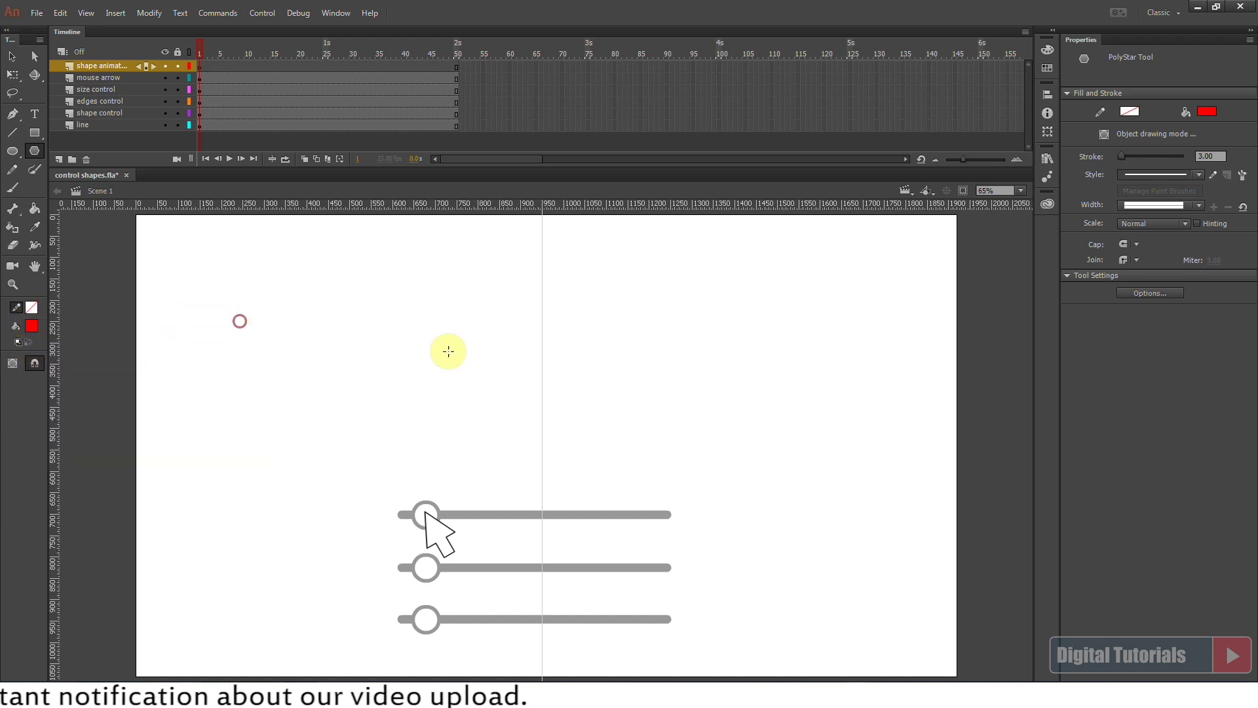
{"action": "left_click_drag", "start_coordinate": [541, 332], "coordinate": [596, 215]}
Move the red triangle down a little from the stage's upper edge.
{"action": "left_click", "coordinate": [12, 57]}
{"action": "left_click", "coordinate": [488, 366]}
{"action": "key", "text": "shift+Down"}
{"action": "key", "text": "shift+Down"}
{"action": "key", "text": "shift+Down"}
{"action": "left_click_drag", "start_coordinate": [573, 367], "coordinate": [573, 372]}
Select the three sliders together with the mouse arrow and shift them down the stage.
{"action": "left_click_drag", "start_coordinate": [356, 493], "coordinate": [743, 668]}
{"action": "key", "text": "shift+Down"}
{"action": "key", "text": "shift+Down"}
{"action": "key", "text": "shift+Down"}
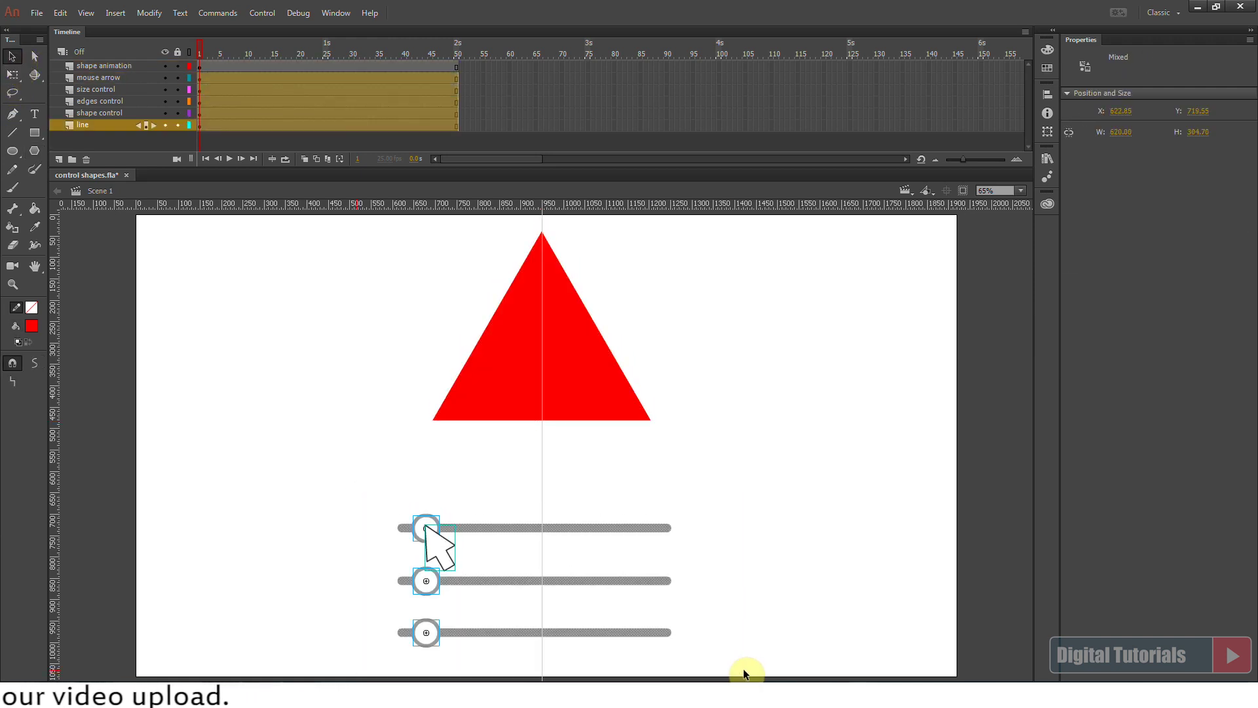
Lower the red triangle further so it sits more evenly between the stage's upper edge and the sliders.
{"action": "left_click", "coordinate": [593, 404]}
{"action": "key", "text": "shift+Down"}
{"action": "key", "text": "shift+Down"}
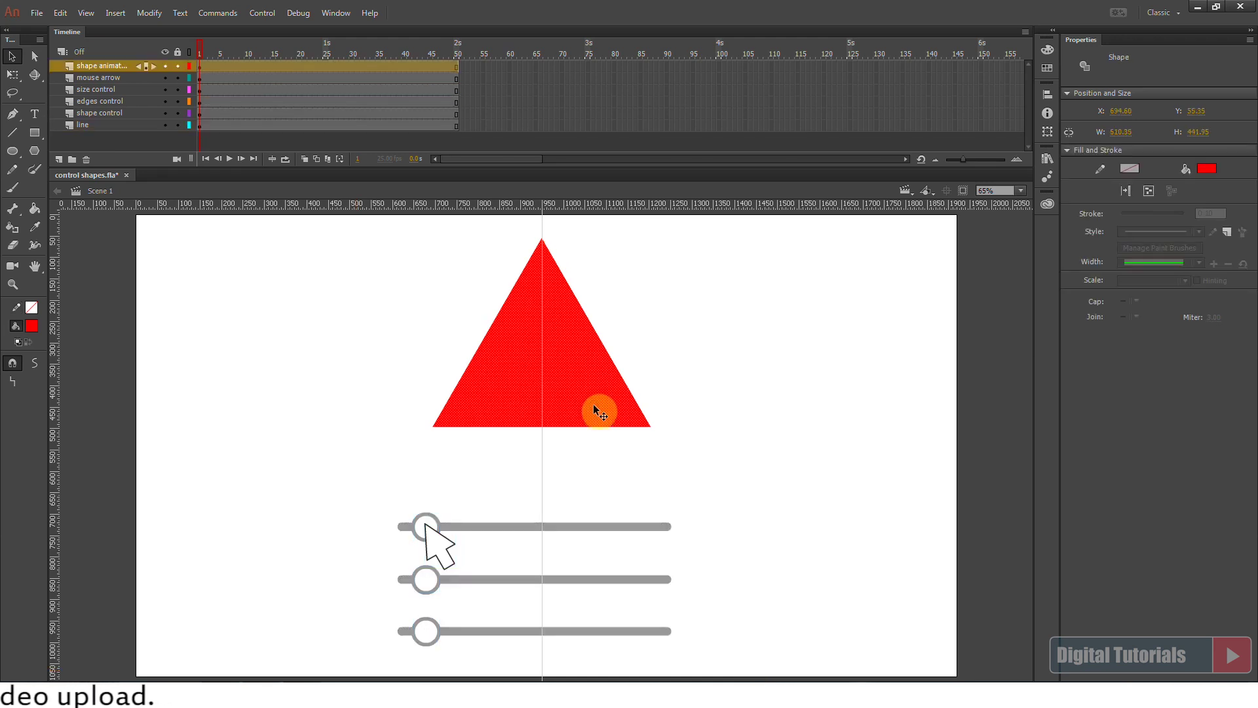
{"action": "left_click", "coordinate": [678, 284]}
{"action": "left_click", "coordinate": [580, 348]}
{"action": "key", "text": "shift+Down"}
Insert a blank keyframe at frame 30 on the shape animation layer.
{"action": "left_click_drag", "start_coordinate": [351, 43], "coordinate": [57, 88]}
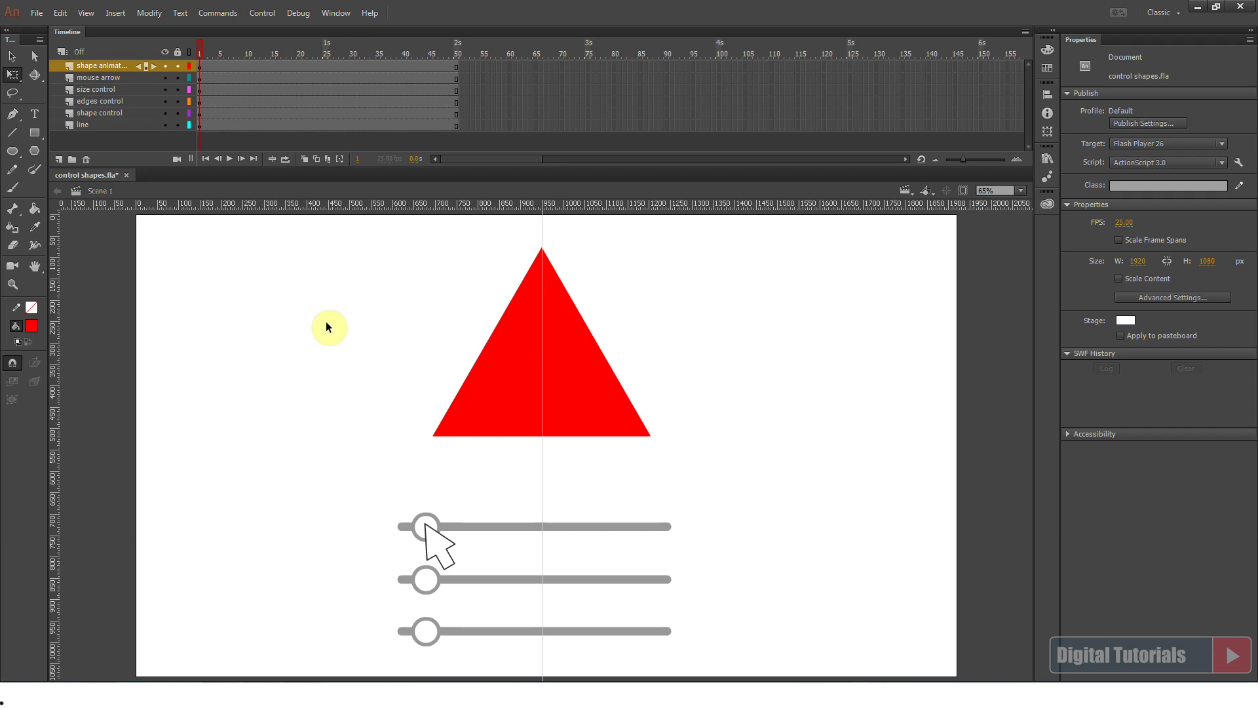
{"action": "left_click", "coordinate": [354, 67]}
{"action": "key", "text": "F7"}
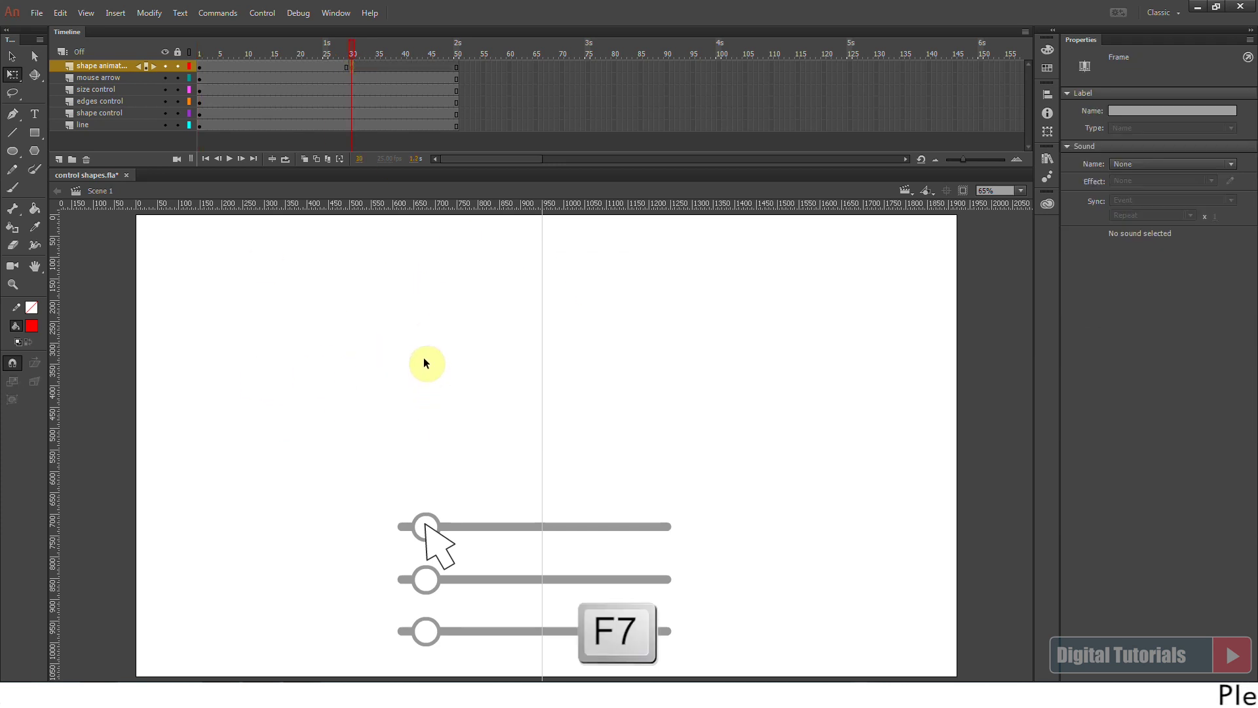
Turn on onion skinning and draw a red circle about 423 px in diameter over the triangle, centered on the guide.
{"action": "left_click", "coordinate": [305, 159]}
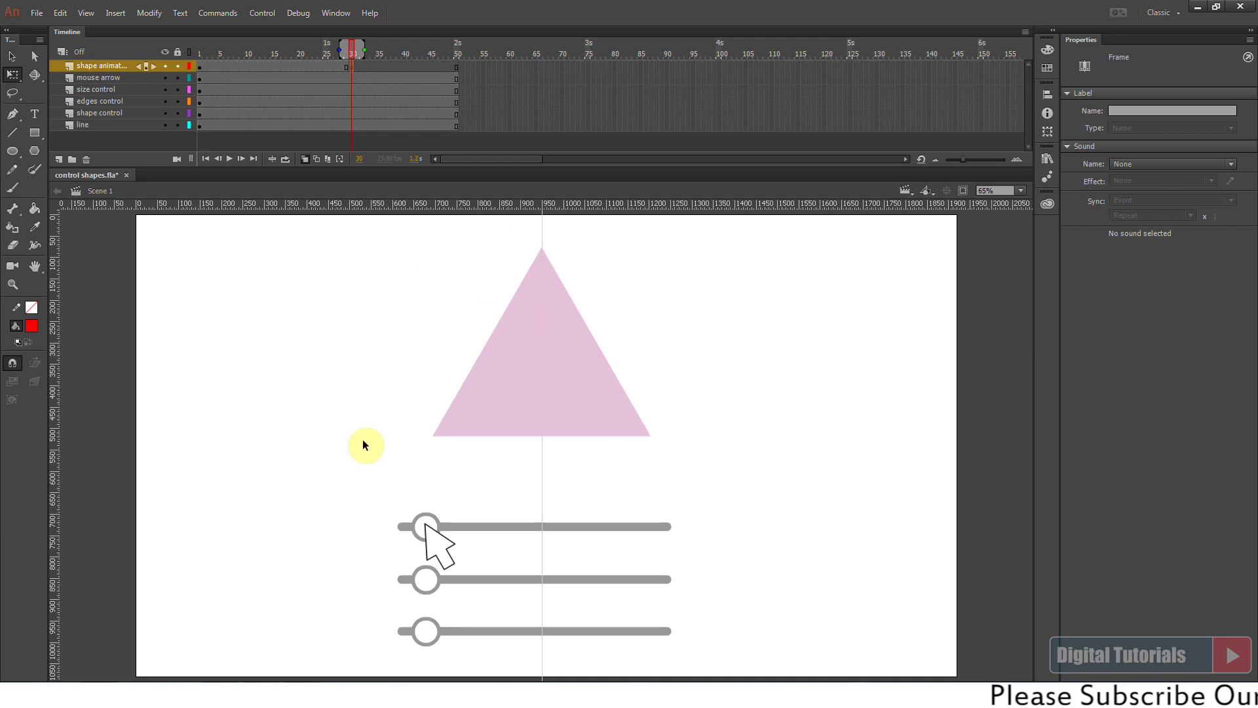
{"action": "left_click", "coordinate": [16, 155]}
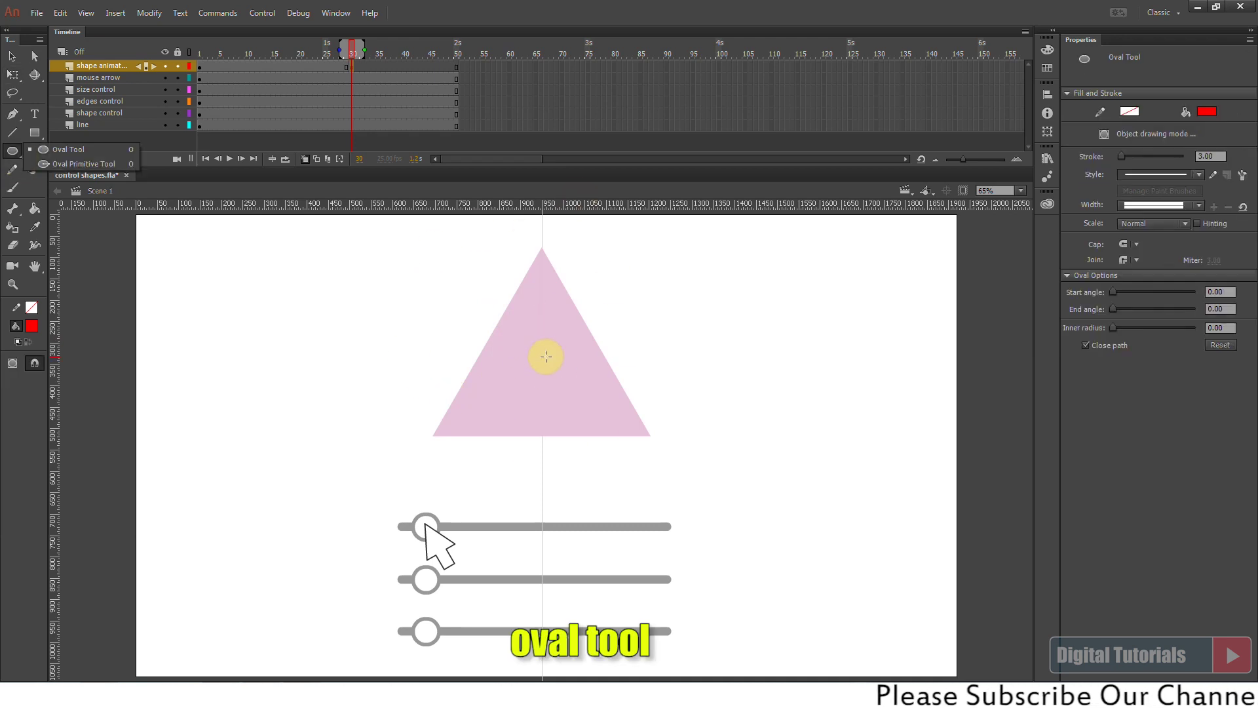
{"action": "left_click_drag", "start_coordinate": [541, 353], "coordinate": [609, 262]}
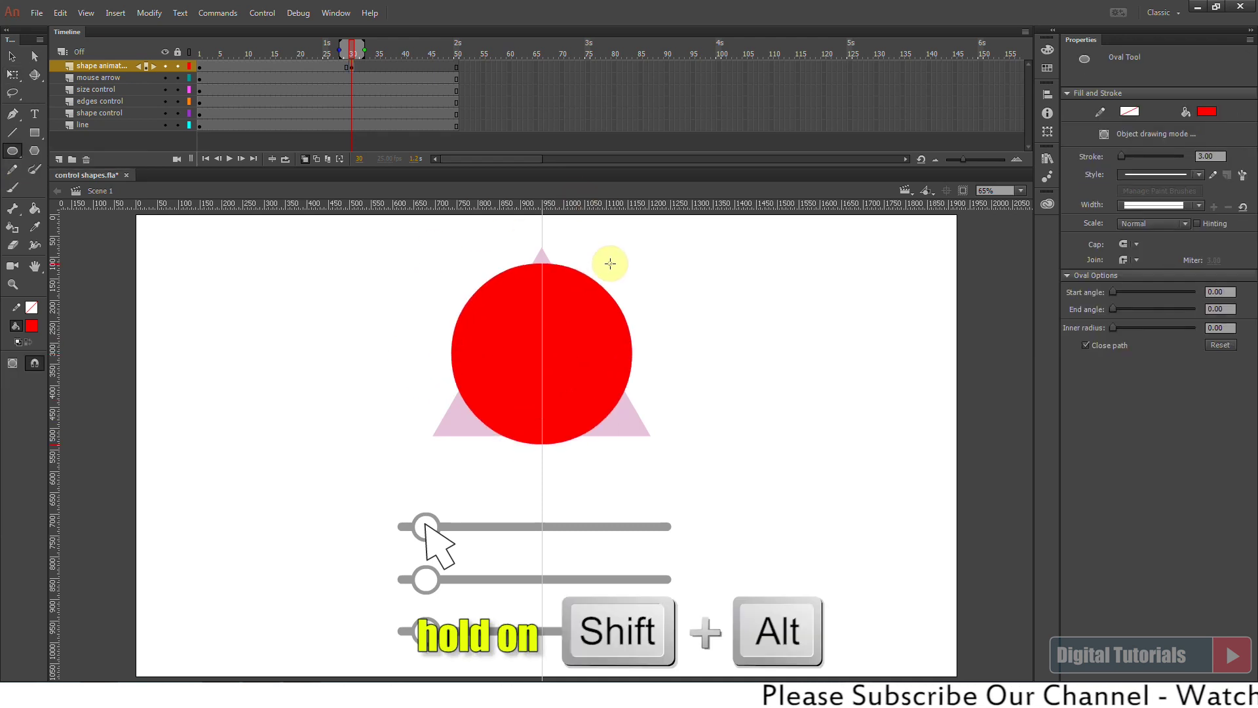
Nudge the circle down to a Y position of about 155 so it lines up with the triangle's middle.
{"action": "left_click", "coordinate": [13, 74]}
{"action": "left_click", "coordinate": [514, 367]}
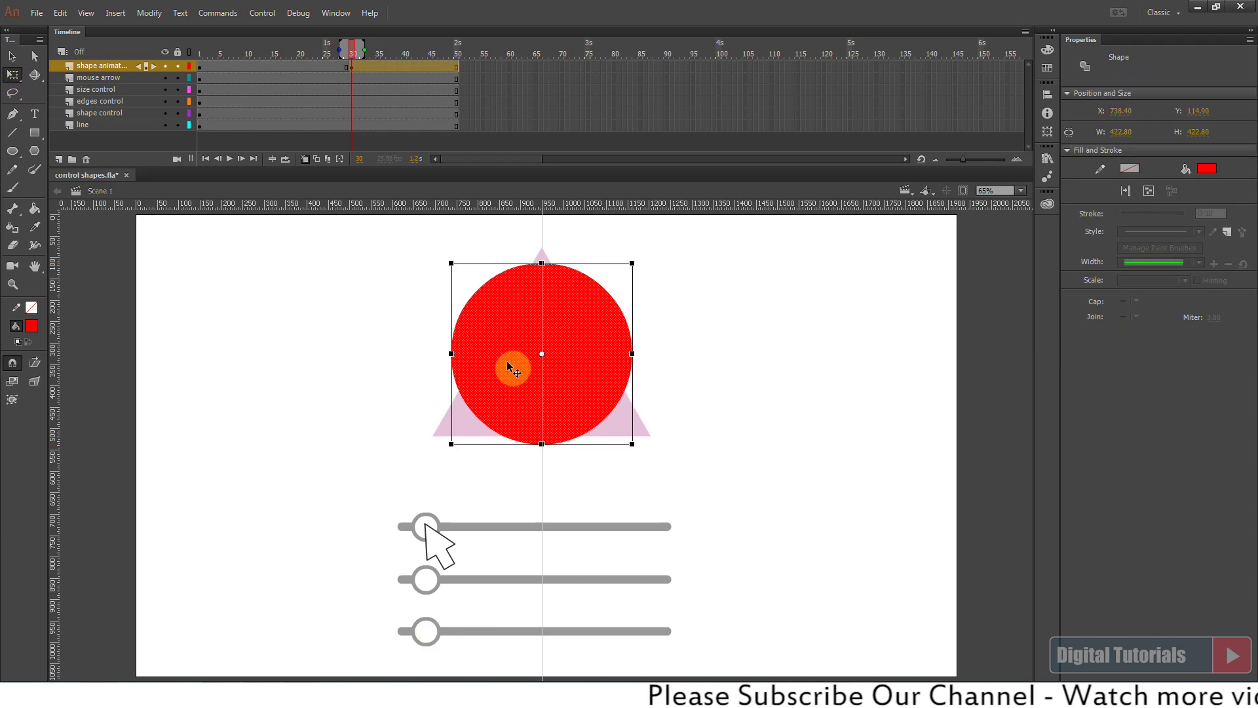
{"action": "key", "text": "Down"}
{"action": "key", "text": "Down"}
{"action": "key", "text": "Down"}
{"action": "key", "text": "Down"}
{"action": "key", "text": "Down"}
{"action": "key", "text": "Down"}
{"action": "key", "text": "Down"}
{"action": "key", "text": "Down"}
{"action": "key", "text": "Down"}
{"action": "key", "text": "Down"}
{"action": "key", "text": "Down"}
{"action": "key", "text": "Down"}
{"action": "key", "text": "Down"}
{"action": "key", "text": "Down"}
{"action": "key", "text": "Down"}
{"action": "key", "text": "Down"}
{"action": "key", "text": "Down"}
{"action": "key", "text": "Down"}
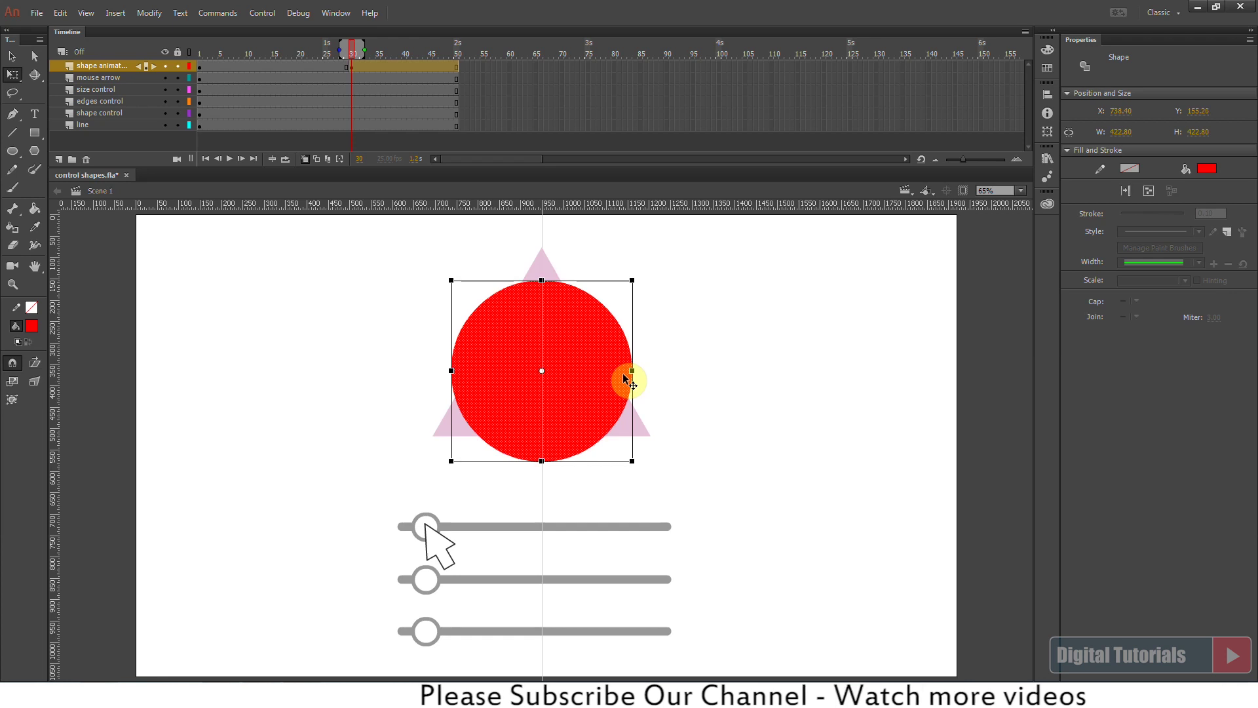
{"action": "left_click", "coordinate": [752, 365]}
Turn off onion skinning and create a shape tween from the triangle to the circle on the shape animation layer.
{"action": "left_click", "coordinate": [305, 159]}
{"action": "left_click_drag", "start_coordinate": [351, 50], "coordinate": [382, 113]}
{"action": "right_click", "coordinate": [274, 66]}
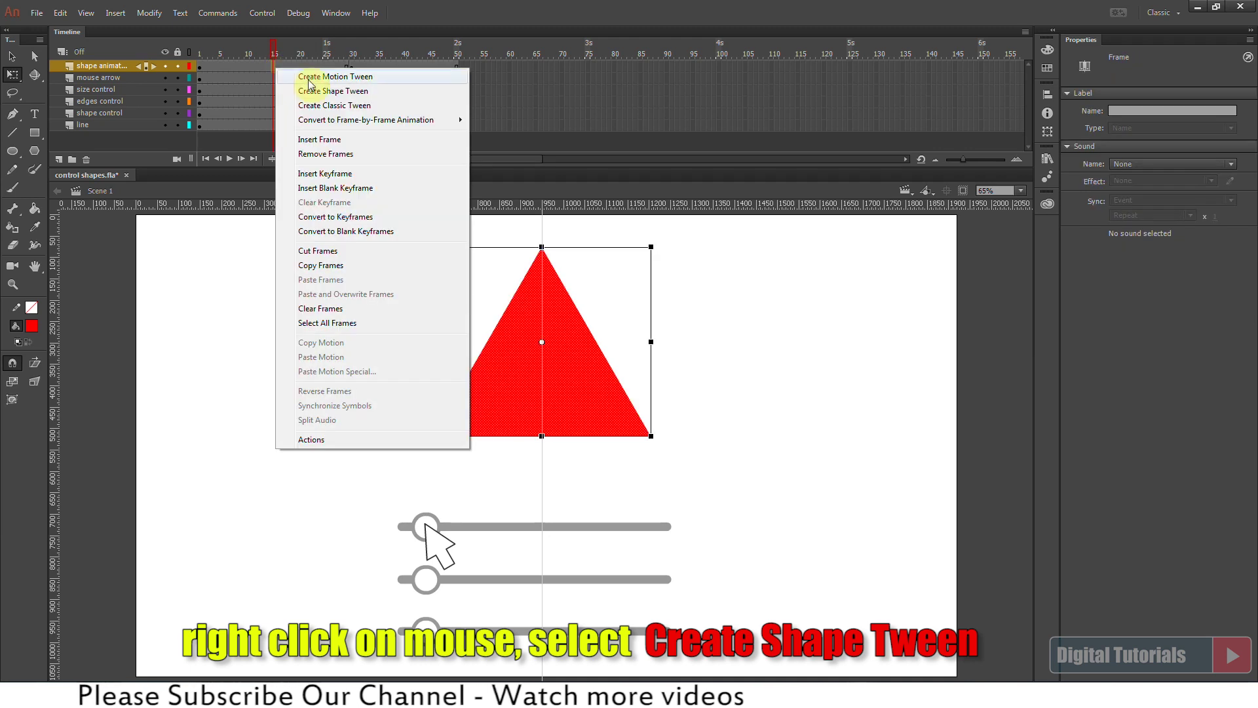
{"action": "left_click", "coordinate": [350, 92]}
Play back the shape tween and move the circle's keyframe to frame 20.
{"action": "left_click_drag", "start_coordinate": [269, 57], "coordinate": [166, 49]}
{"action": "left_click", "coordinate": [229, 159]}
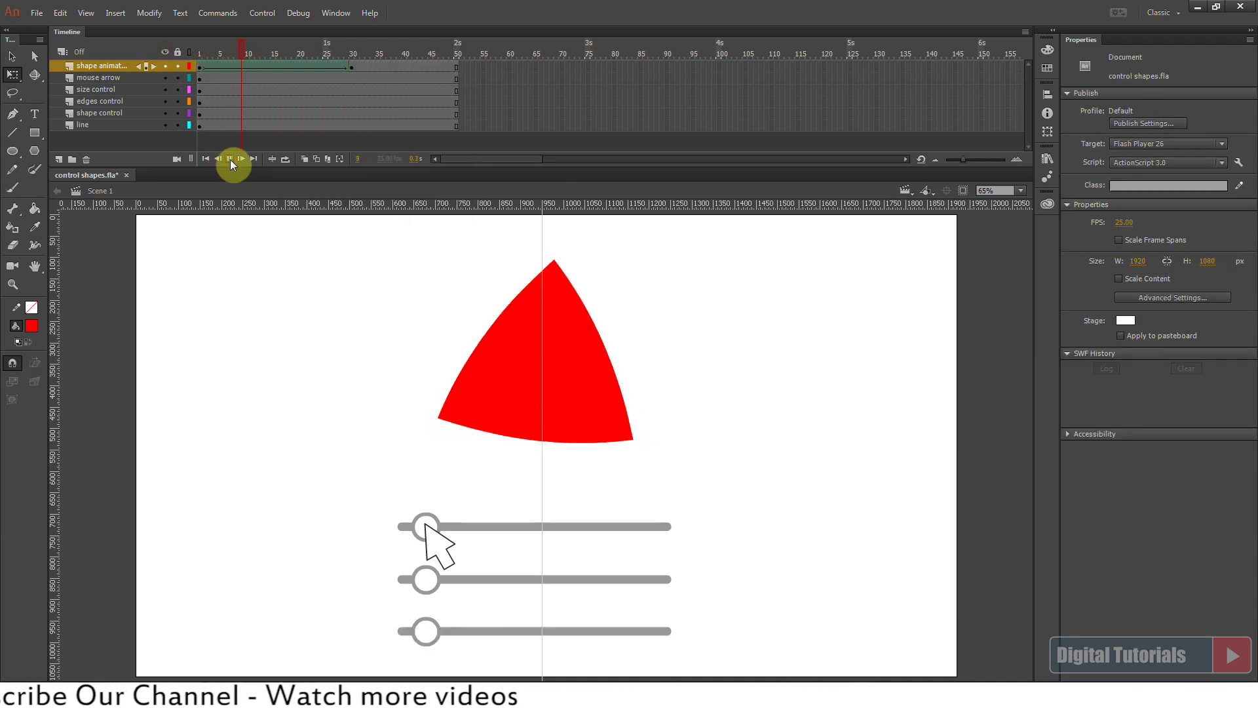
{"action": "left_click", "coordinate": [351, 68]}
{"action": "left_click_drag", "start_coordinate": [351, 69], "coordinate": [306, 109]}
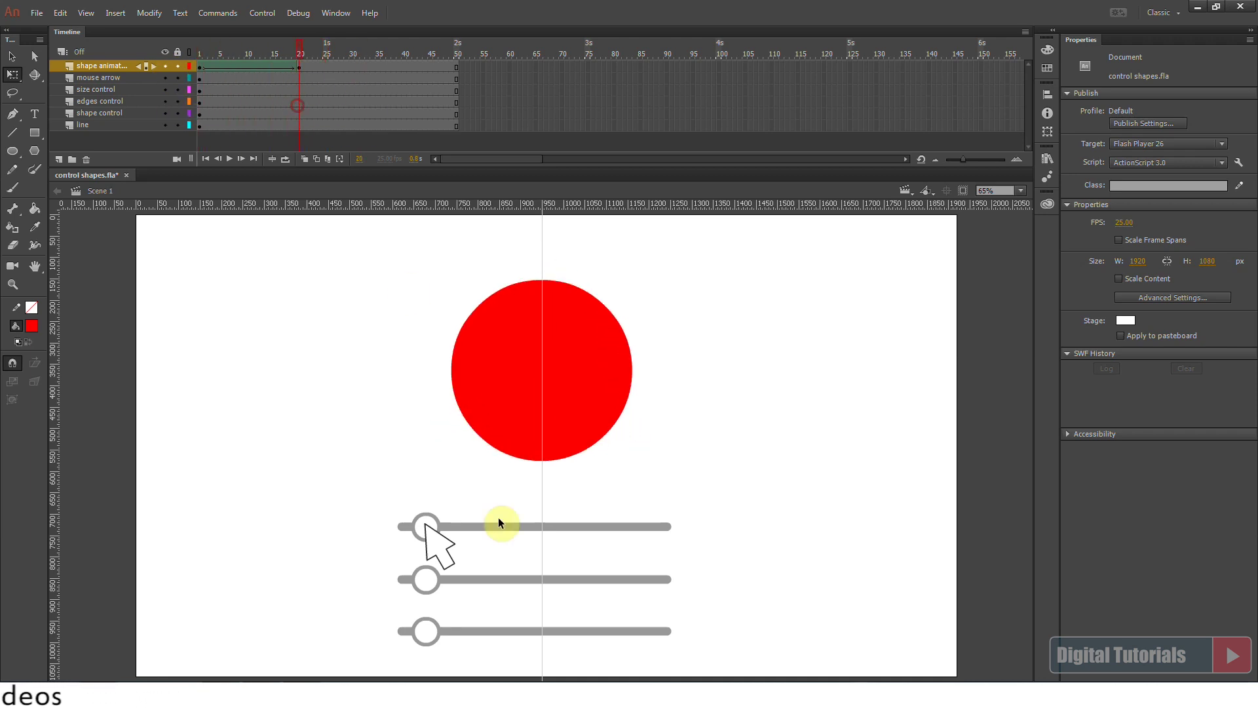
Convert the mouse arrow group into a graphic symbol named "arrow".
{"action": "left_click", "coordinate": [436, 550]}
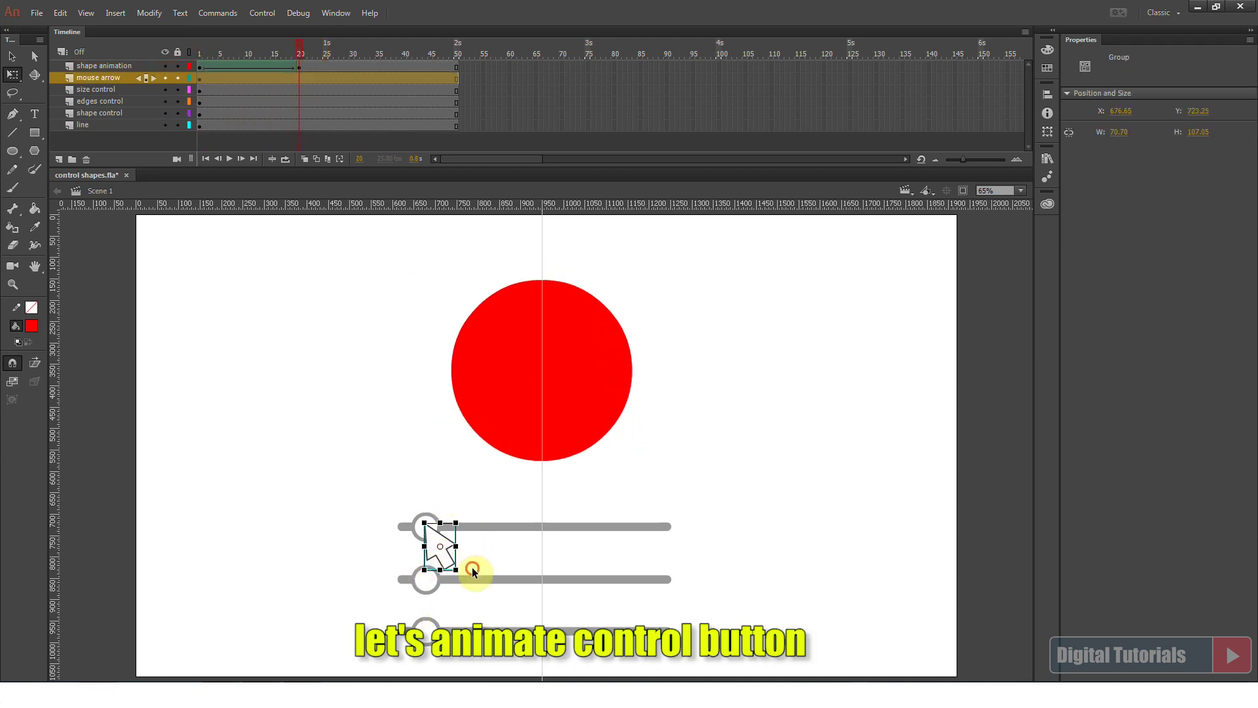
{"action": "left_click", "coordinate": [12, 56]}
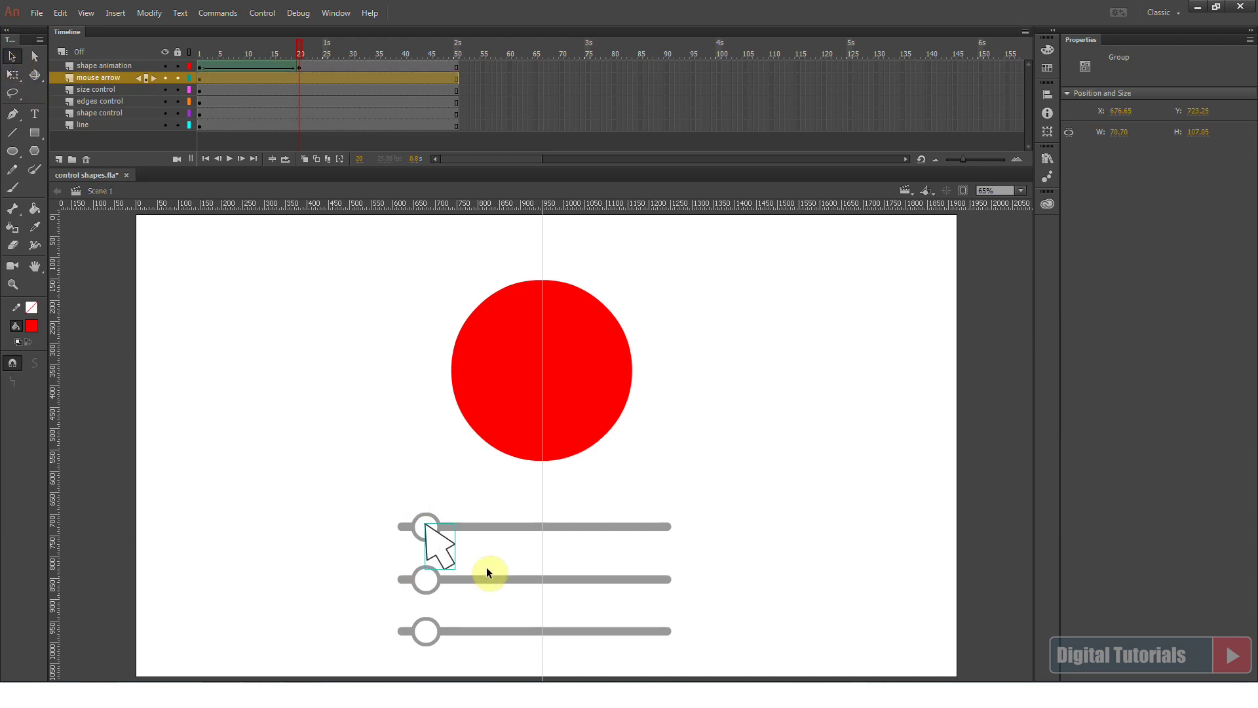
{"action": "key", "text": "F8"}
{"action": "type", "text": "arrow"}
{"action": "key", "text": "Return"}
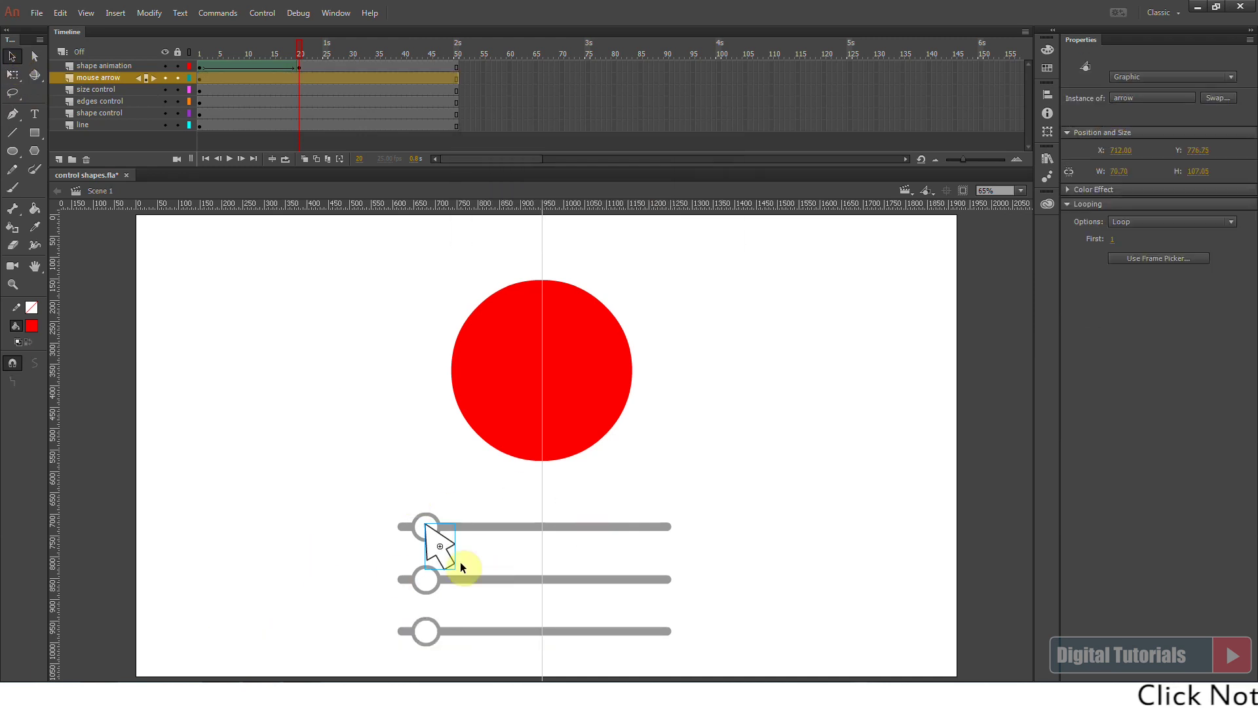
Insert a keyframe at frame 20 on the shape control layer and create a classic tween leading up to it.
{"action": "left_click", "coordinate": [434, 525]}
{"action": "left_click", "coordinate": [436, 544]}
{"action": "left_click", "coordinate": [428, 524]}
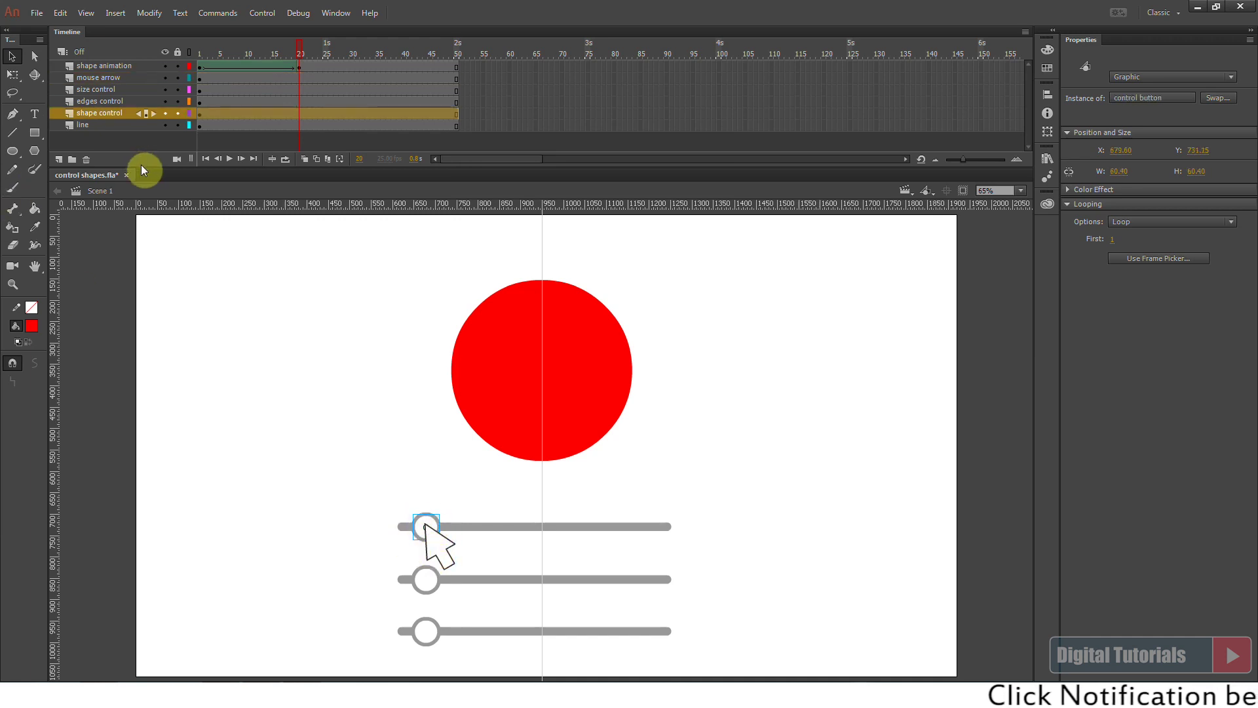
{"action": "left_click", "coordinate": [302, 117]}
{"action": "key", "text": "F6"}
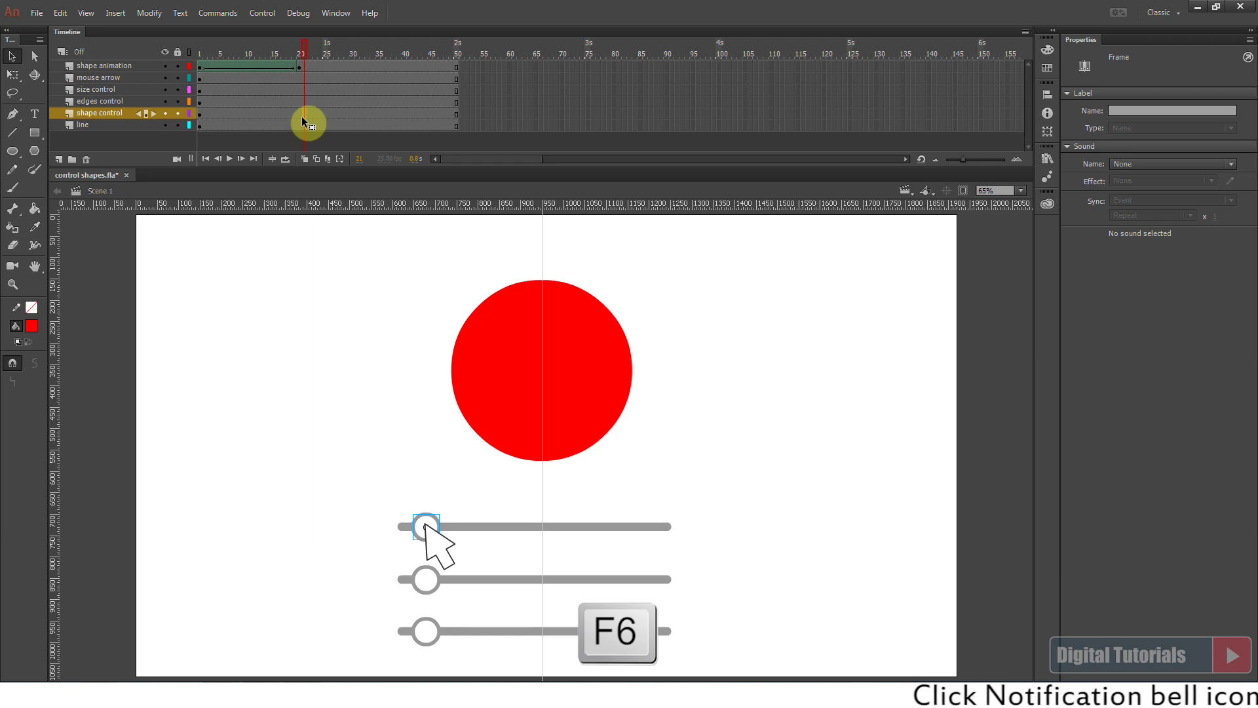
{"action": "right_click", "coordinate": [284, 117]}
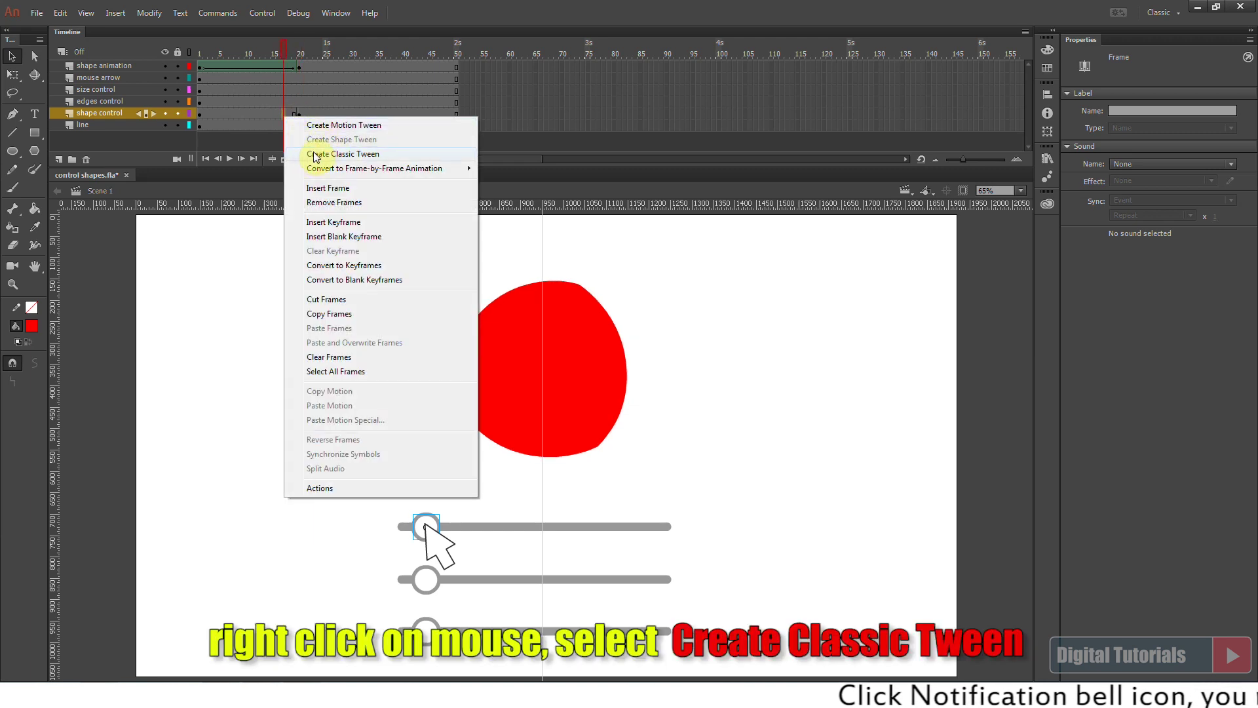
{"action": "left_click", "coordinate": [369, 158]}
Insert a keyframe at frame 20 on the mouse arrow layer and create a classic tween leading up to it.
{"action": "left_click", "coordinate": [300, 78]}
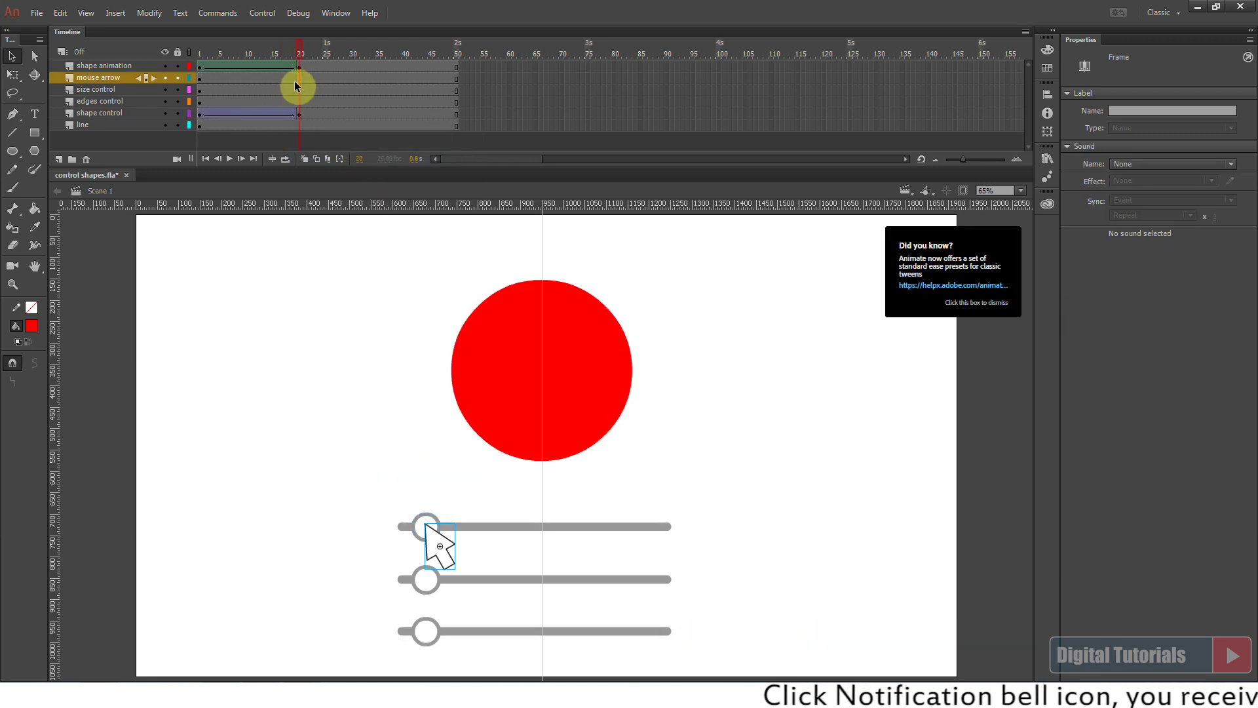
{"action": "key", "text": "F6"}
{"action": "right_click", "coordinate": [261, 78]}
{"action": "left_click", "coordinate": [298, 118]}
{"action": "left_click_drag", "start_coordinate": [262, 52], "coordinate": [298, 64]}
Move the top slider's button and the mouse arrow together to the track's far right at frame 20, and play back the motion.
{"action": "left_click", "coordinate": [420, 521]}
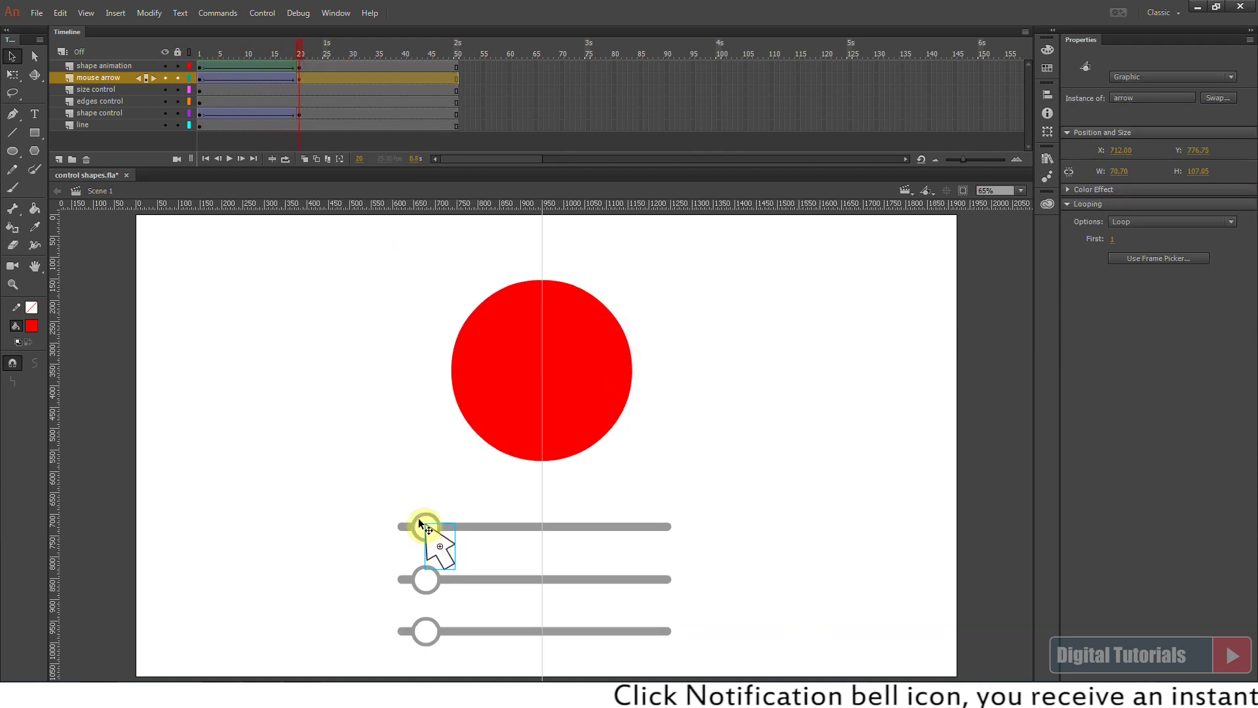
{"action": "left_click", "coordinate": [420, 521]}
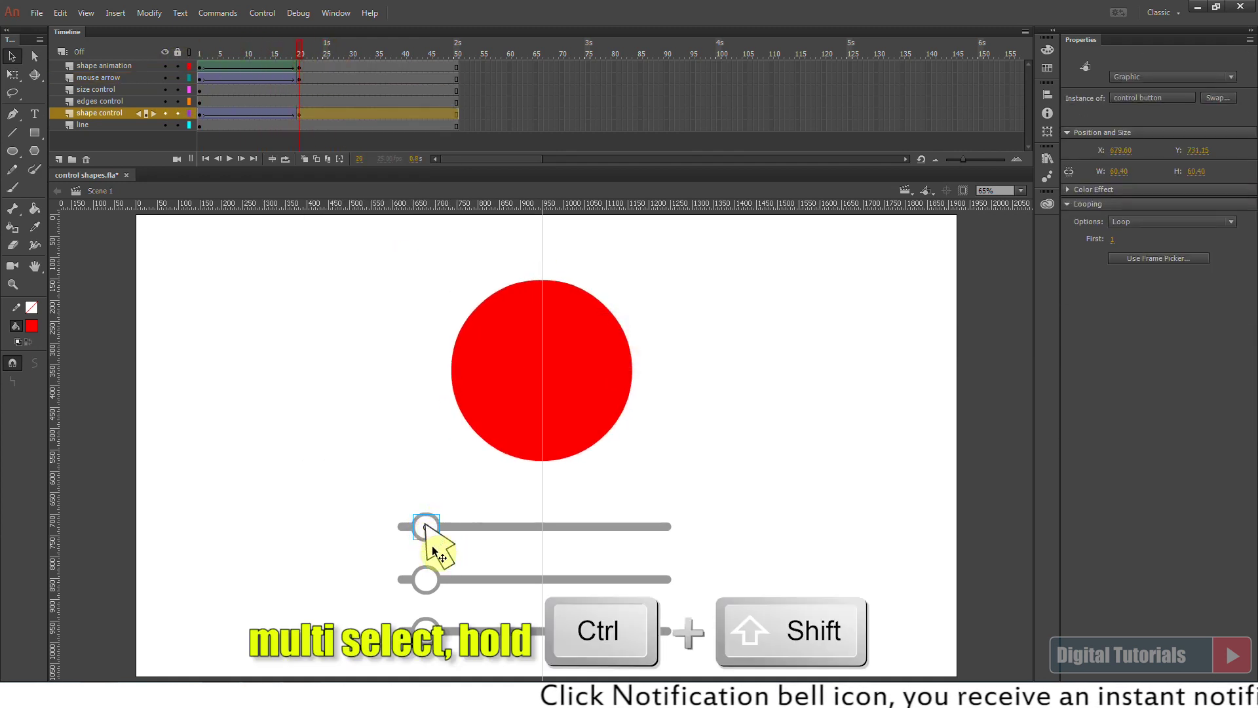
{"action": "left_click", "coordinate": [433, 547], "text": "shift"}
{"action": "key", "text": "shift+Right"}
{"action": "key", "text": "shift+Right"}
{"action": "key", "text": "shift+Right"}
{"action": "key", "text": "shift+Right"}
{"action": "key", "text": "shift+Right"}
{"action": "key", "text": "shift+Right"}
{"action": "key", "text": "shift+Right"}
{"action": "key", "text": "shift+Right"}
{"action": "key", "text": "shift+Right"}
{"action": "key", "text": "shift+Right"}
{"action": "key", "text": "shift+Right"}
{"action": "key", "text": "shift+Right"}
{"action": "key", "text": "shift+Right"}
{"action": "key", "text": "shift+Right"}
{"action": "key", "text": "shift+Right"}
{"action": "key", "text": "shift+Right"}
{"action": "key", "text": "shift+Right"}
{"action": "key", "text": "shift+Right"}
{"action": "key", "text": "shift+Right"}
{"action": "key", "text": "shift+Right"}
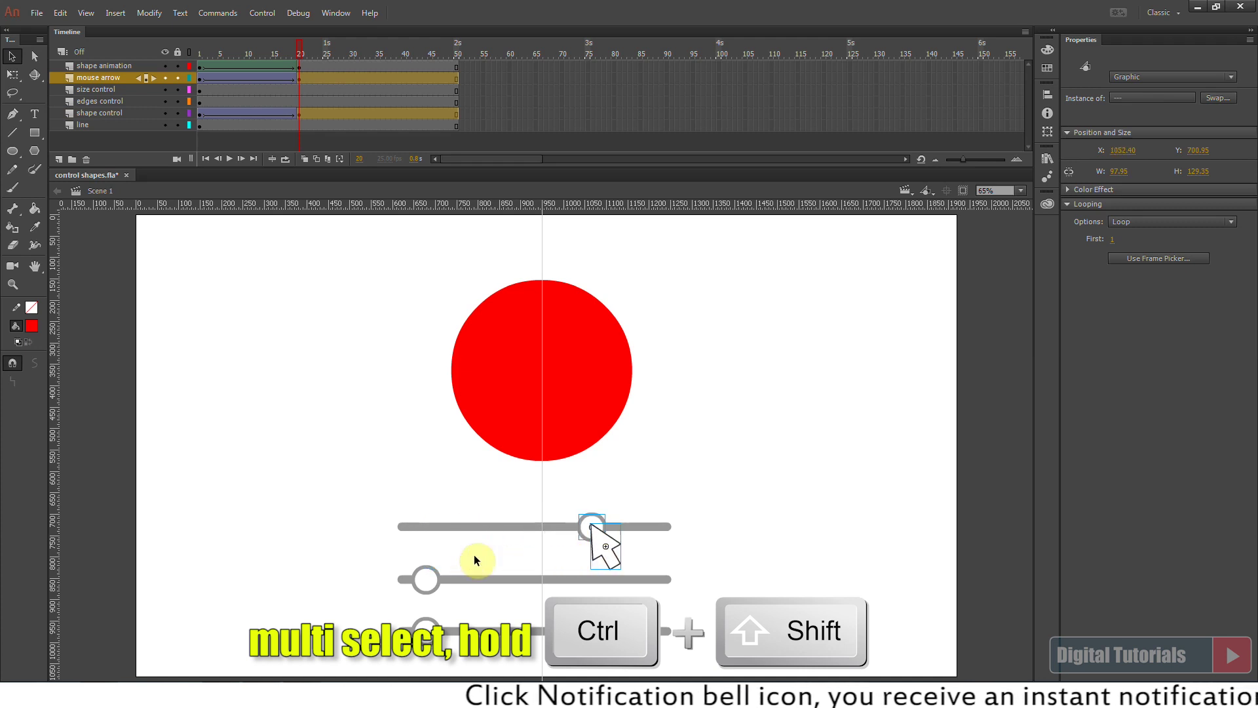
{"action": "left_click_drag", "start_coordinate": [284, 49], "coordinate": [200, 53]}
{"action": "left_click", "coordinate": [230, 159]}
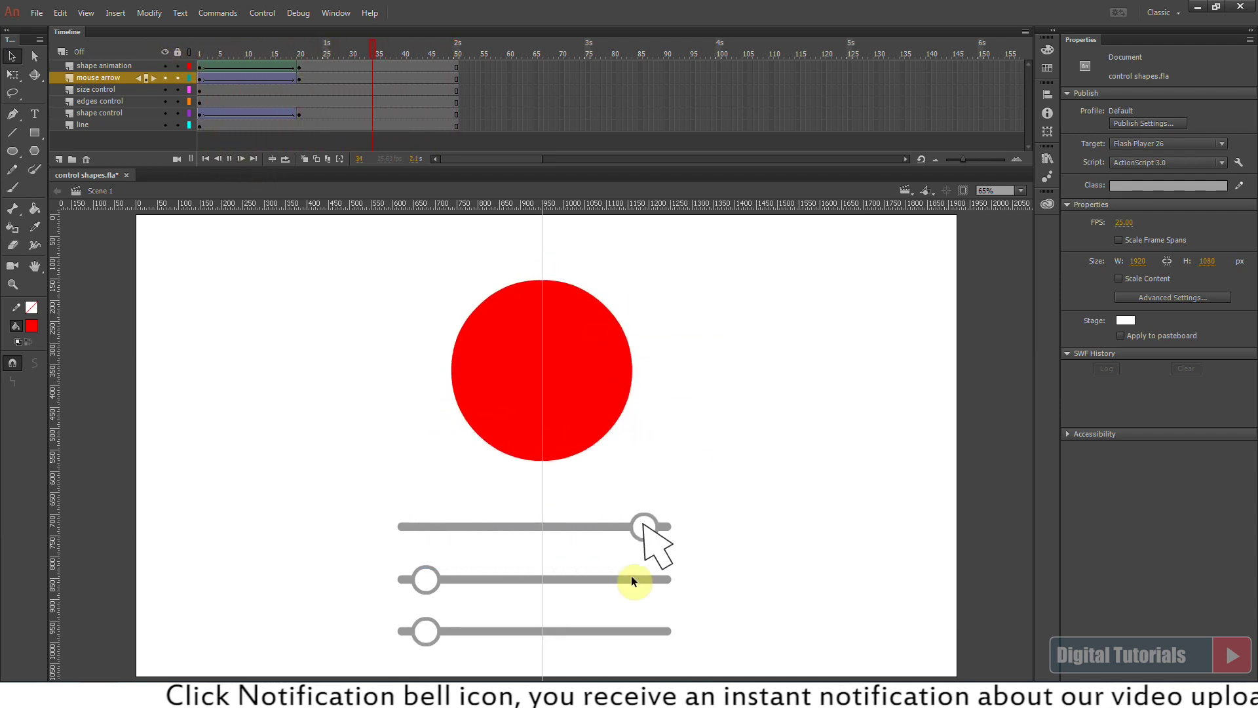
Insert a keyframe at frame 30 on the mouse arrow layer and create a classic tween on the frames after it.
{"action": "left_click_drag", "start_coordinate": [300, 46], "coordinate": [352, 66]}
{"action": "left_click", "coordinate": [380, 75]}
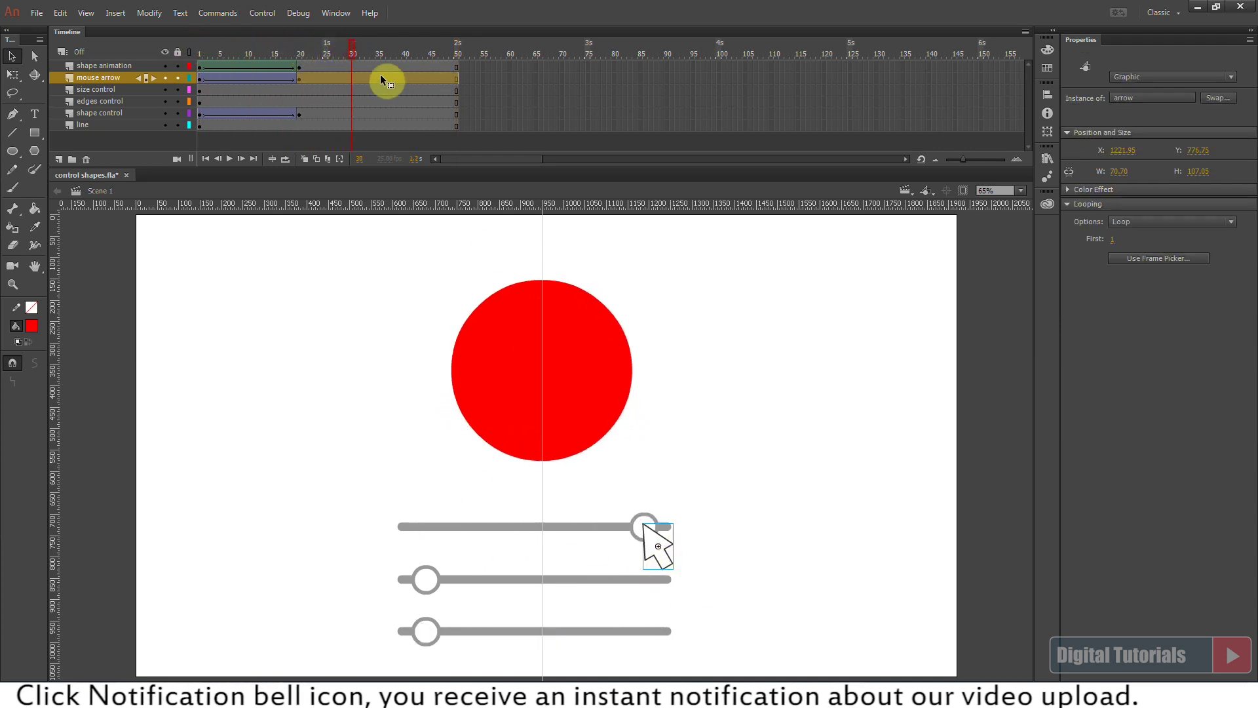
{"action": "left_click", "coordinate": [352, 79]}
{"action": "key", "text": "F6"}
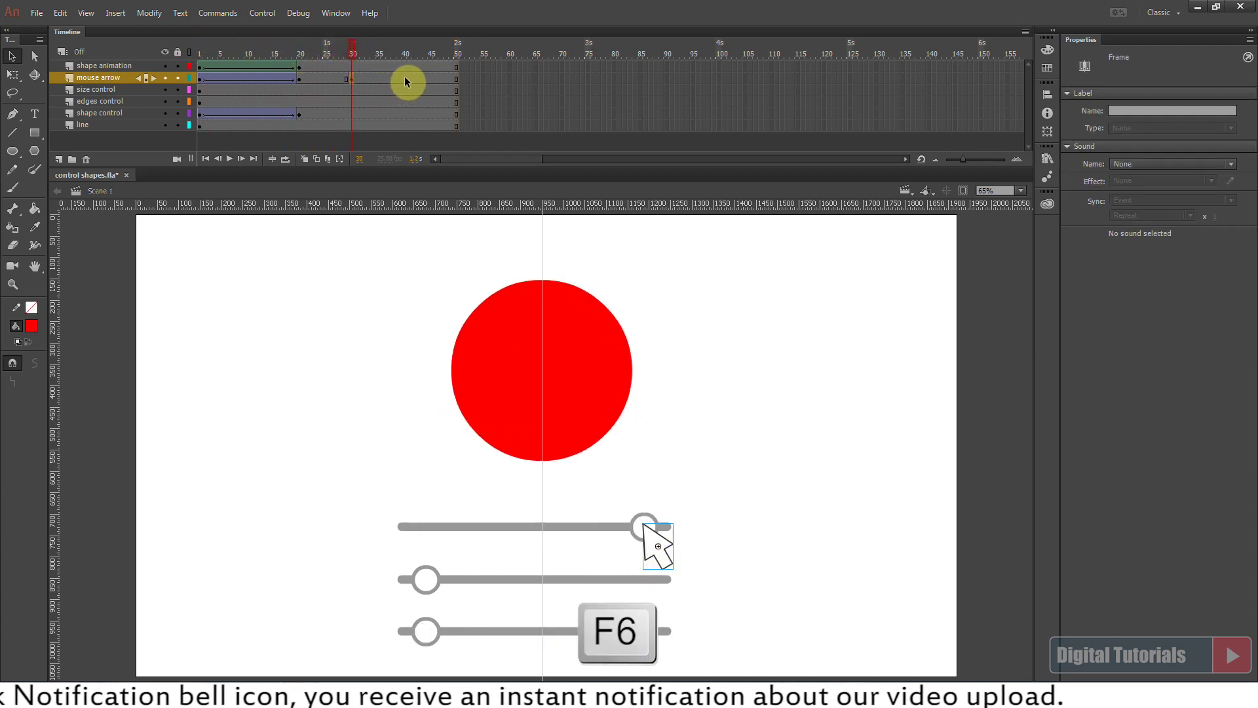
{"action": "left_click", "coordinate": [405, 78]}
{"action": "right_click", "coordinate": [375, 78]}
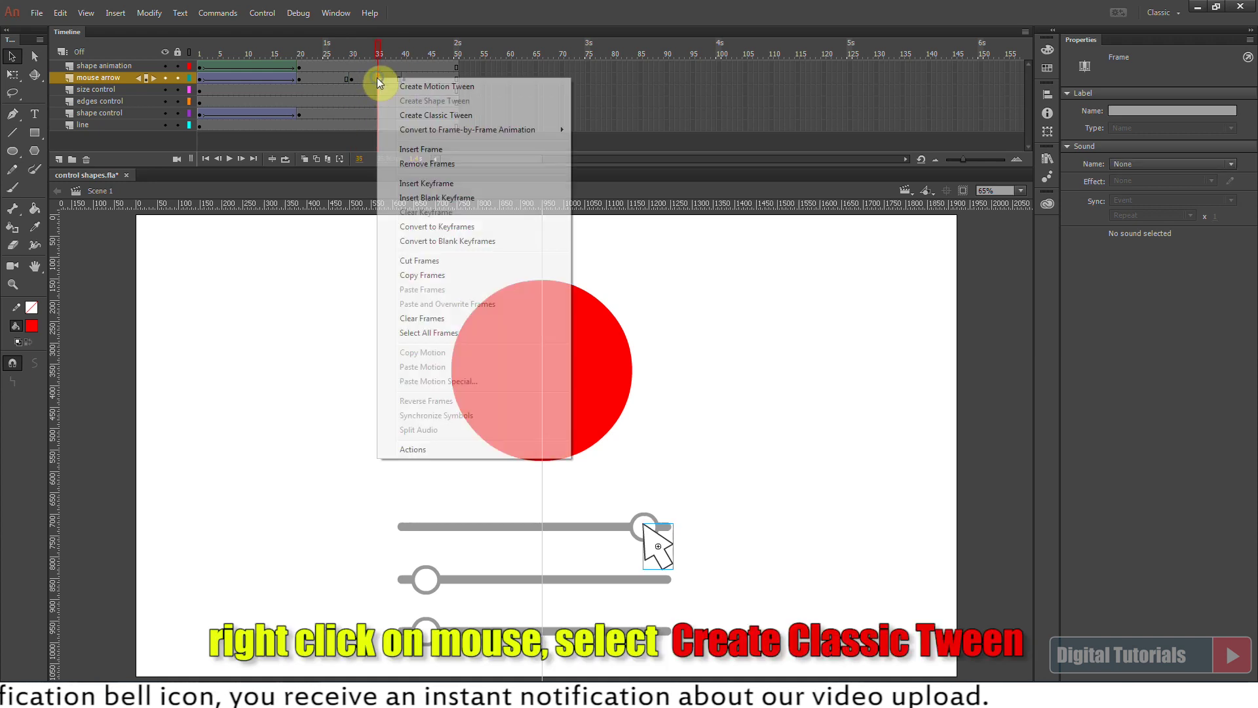
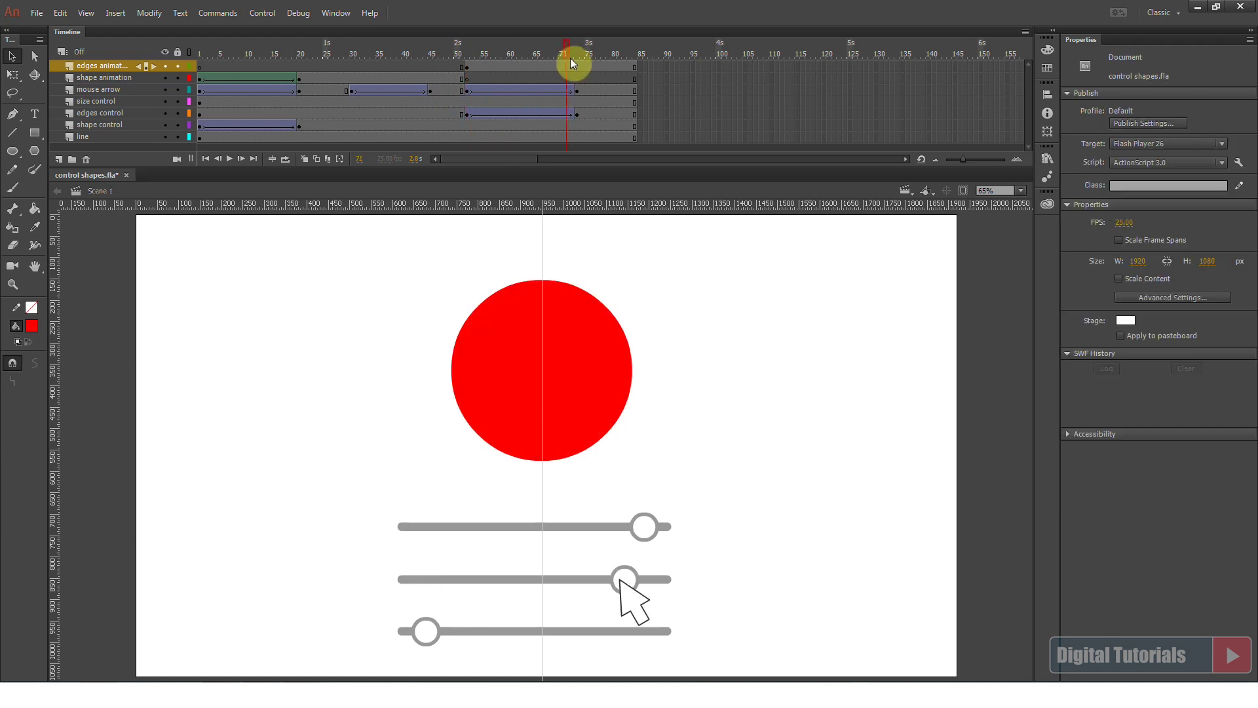
Insert a blank keyframe at frame 73 on the edges animation layer and turn on onion skinning.
{"action": "left_click", "coordinate": [527, 440]}
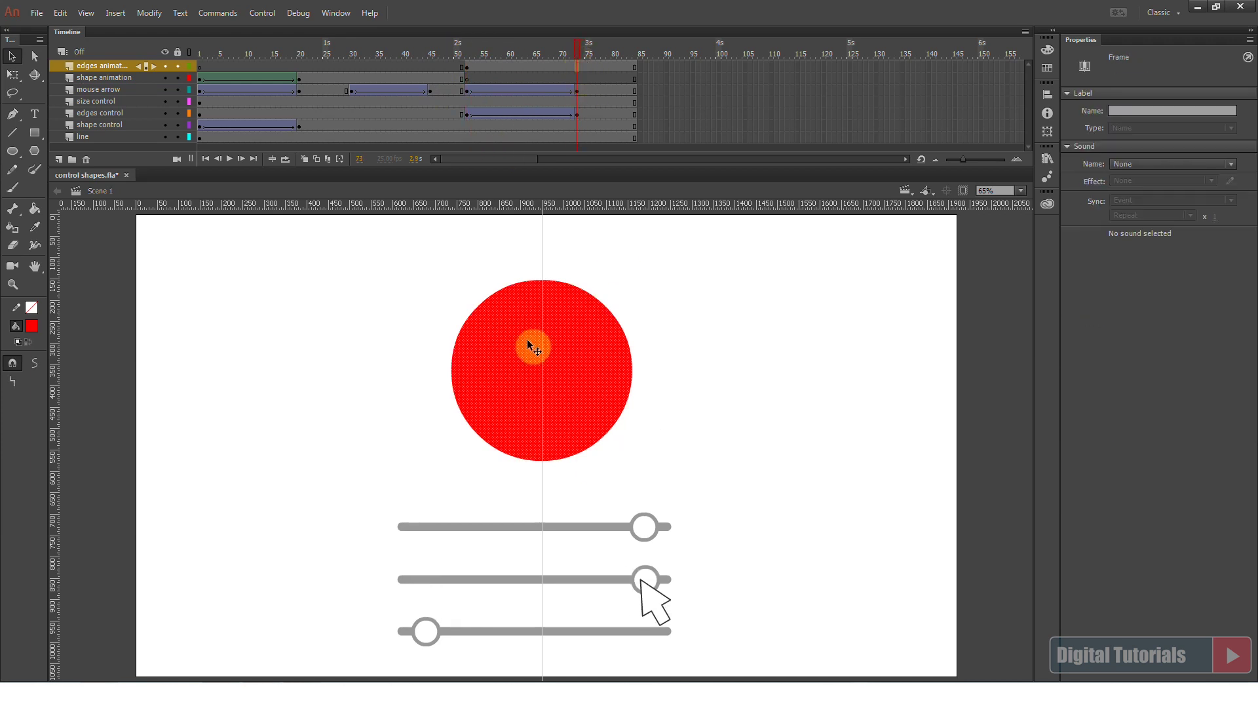
{"action": "key", "text": "F7"}
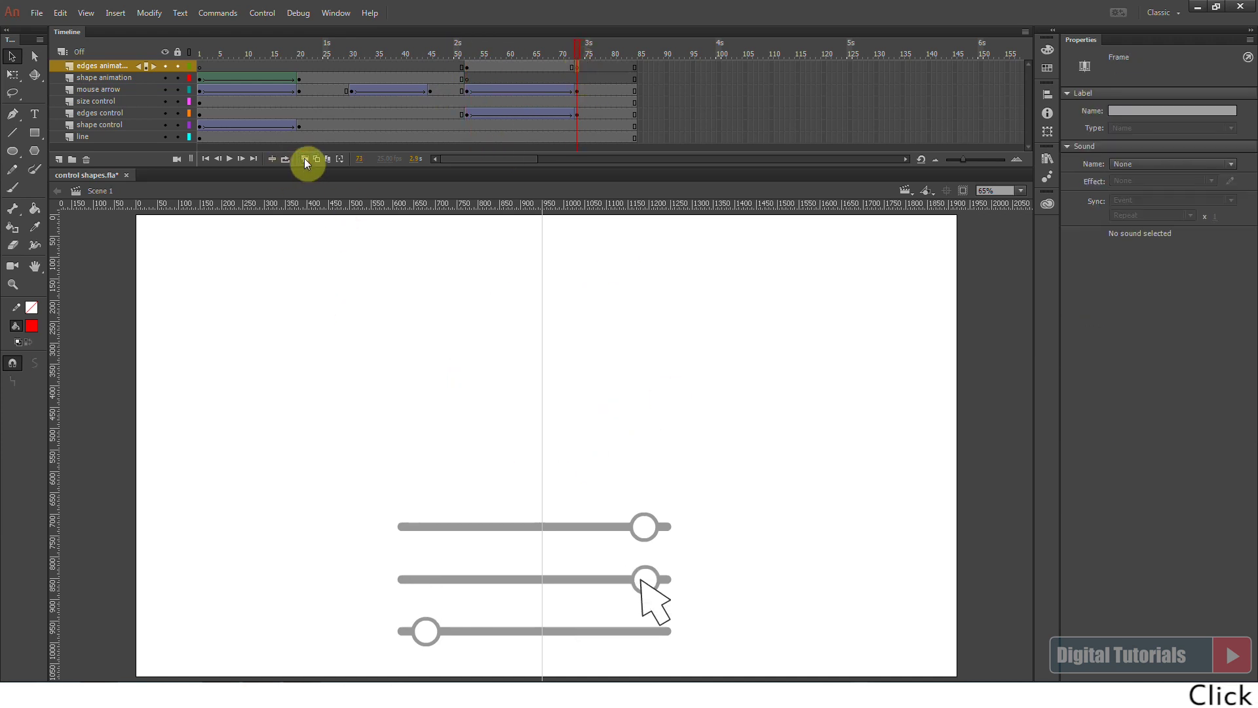
{"action": "left_click", "coordinate": [305, 160]}
Set the PolyStar tool to a five-sided polygon and draw a red pentagon about 454 by 432 px over the onion-skinned circle.
{"action": "left_click", "coordinate": [35, 151]}
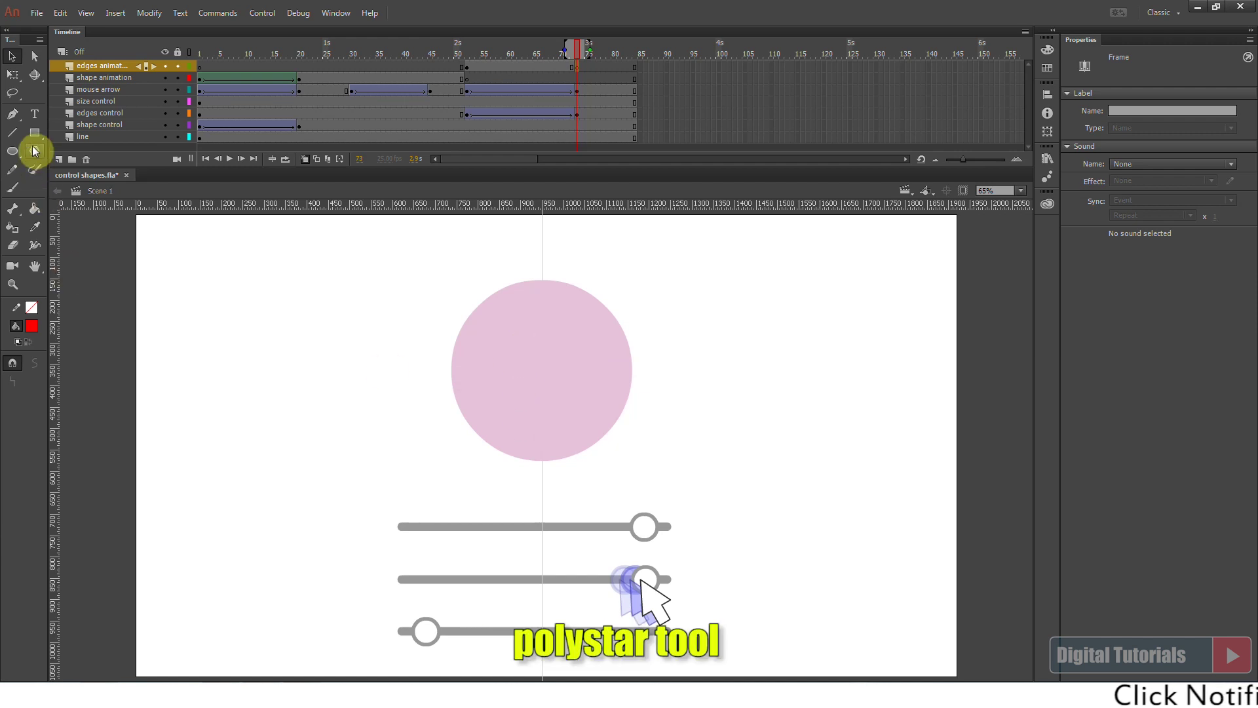
{"action": "left_click", "coordinate": [1143, 294]}
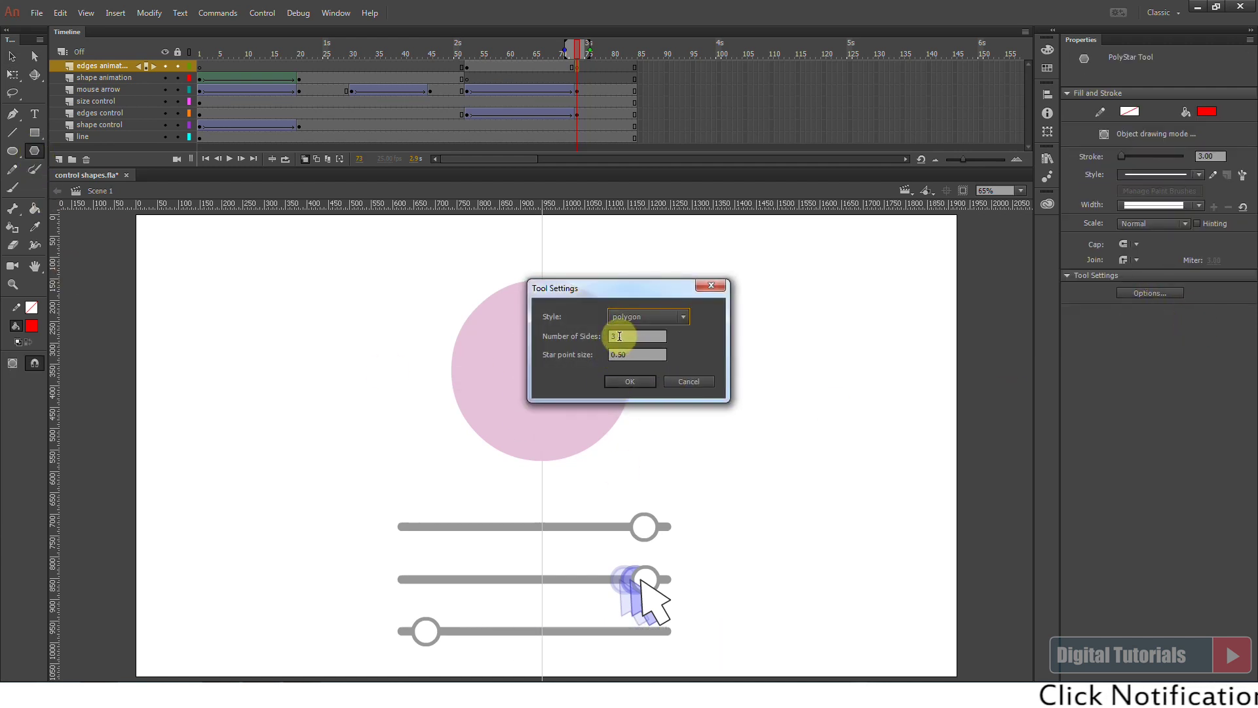
{"action": "left_click", "coordinate": [630, 381]}
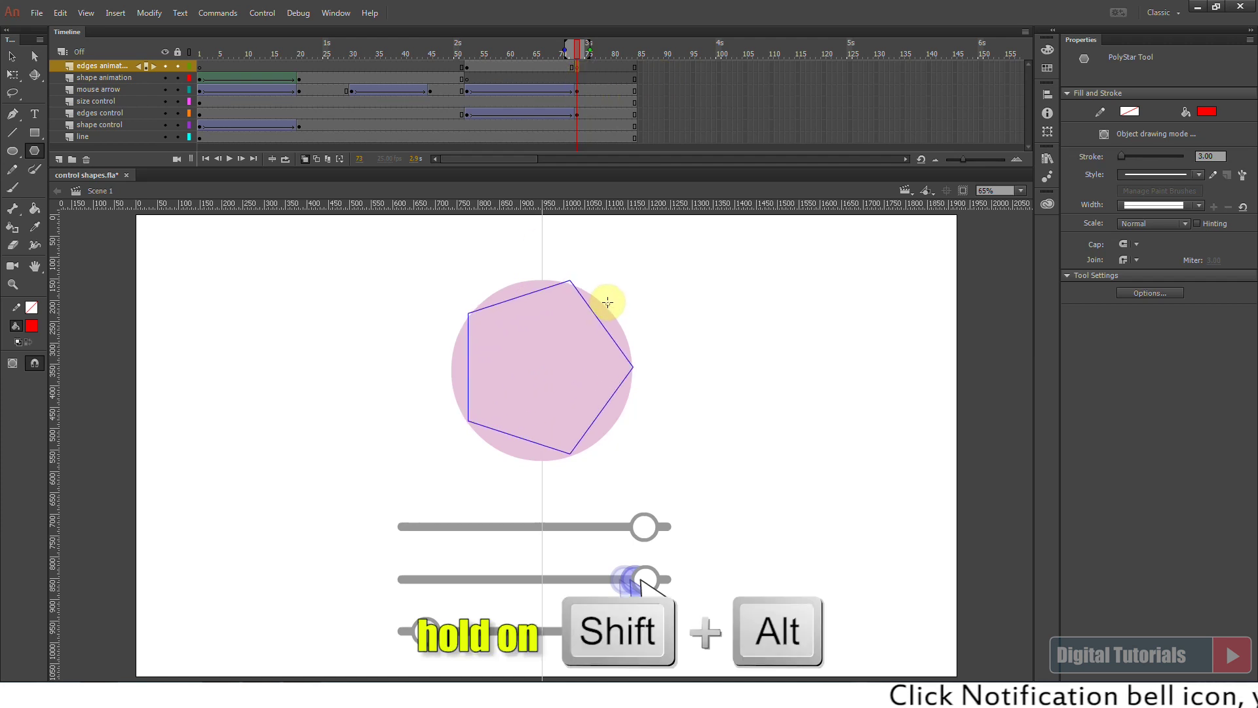
{"action": "left_click_drag", "start_coordinate": [606, 294], "coordinate": [610, 291]}
{"action": "left_click", "coordinate": [534, 359]}
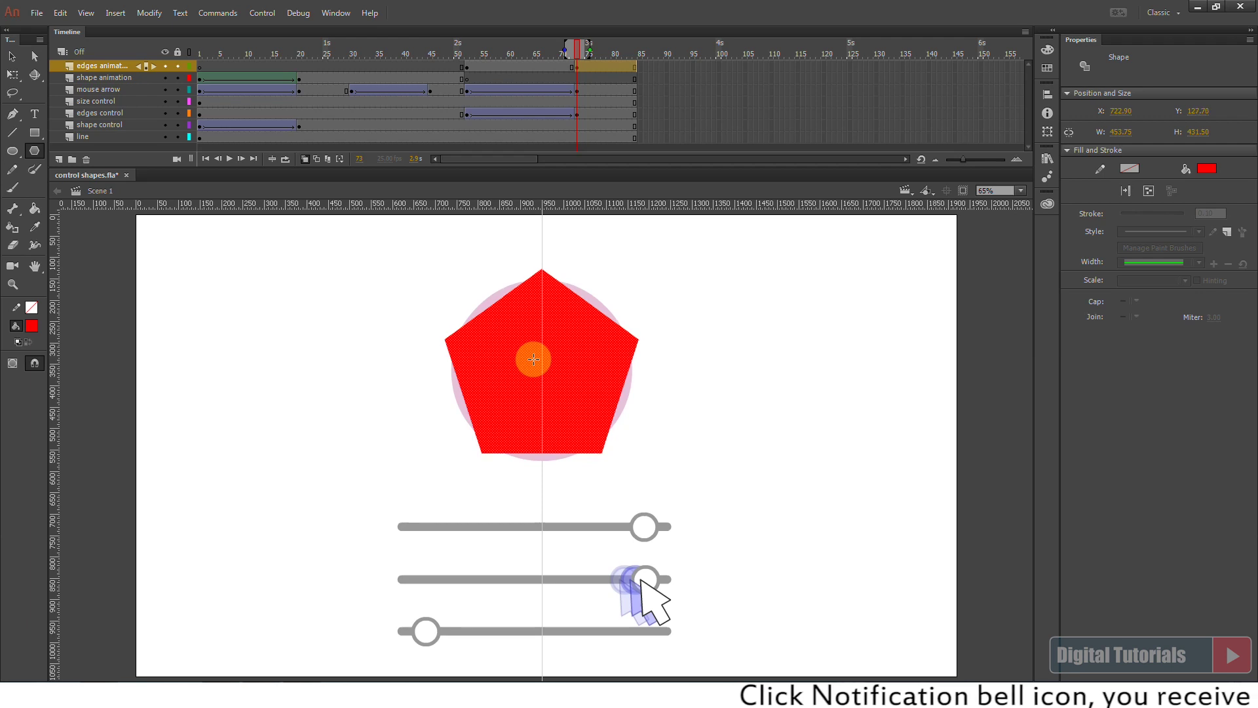
Insert a blank keyframe at frame 64 on the edges animation layer and extend the onion skin range to include the pentagon.
{"action": "left_click_drag", "start_coordinate": [576, 51], "coordinate": [530, 57]}
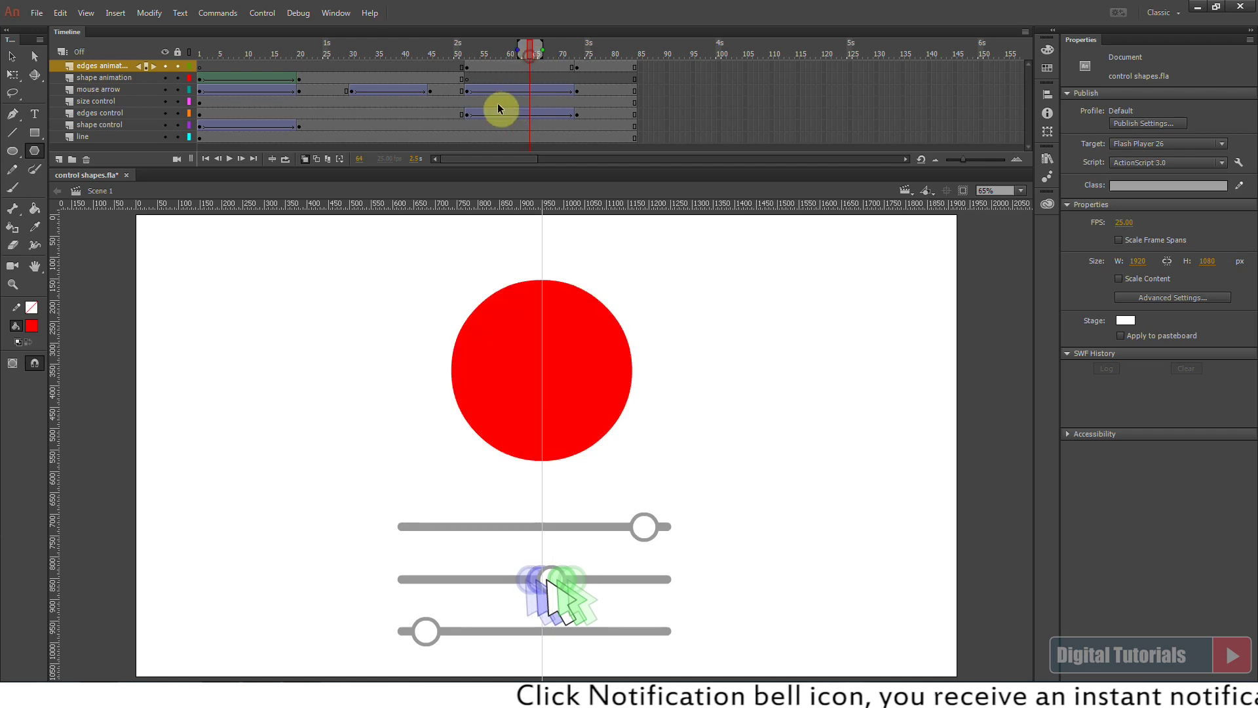
{"action": "left_click", "coordinate": [530, 68]}
{"action": "key", "text": "F7"}
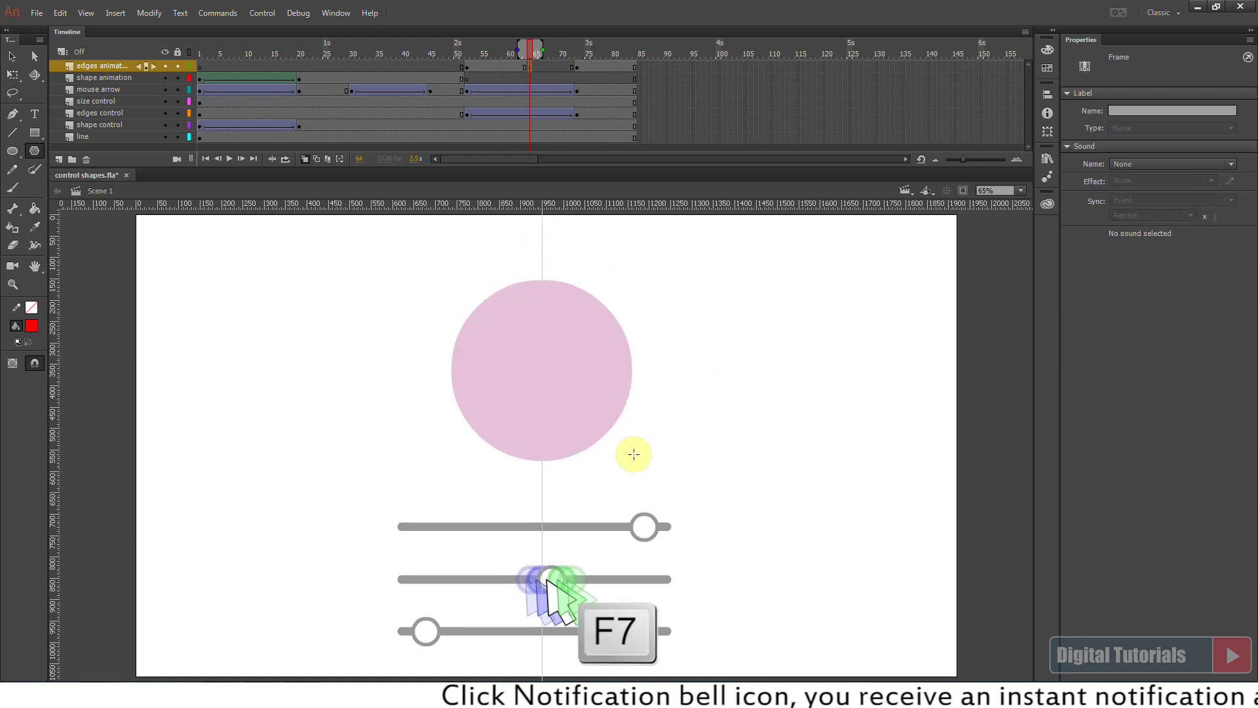
{"action": "left_click_drag", "start_coordinate": [565, 50], "coordinate": [589, 50]}
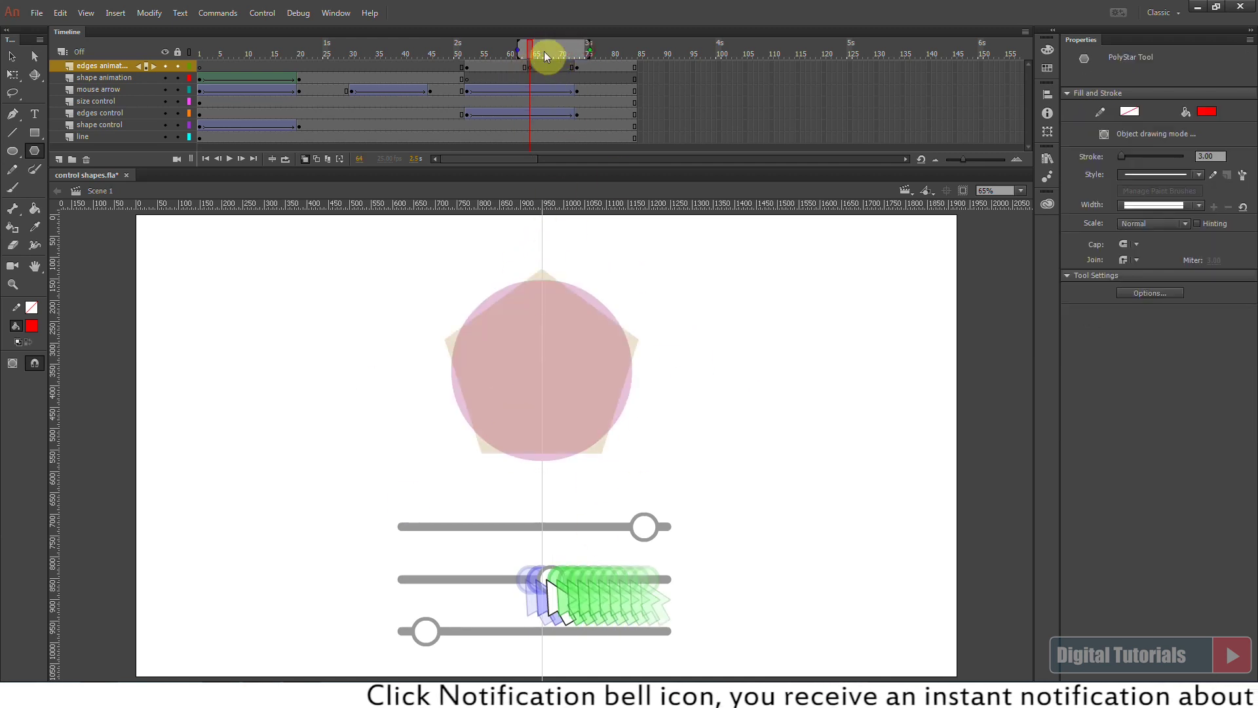
Draw a red seven-sided polygon about 438 by 427 px over the circle and move its keyframe to frame 66.
{"action": "left_click", "coordinate": [1159, 295]}
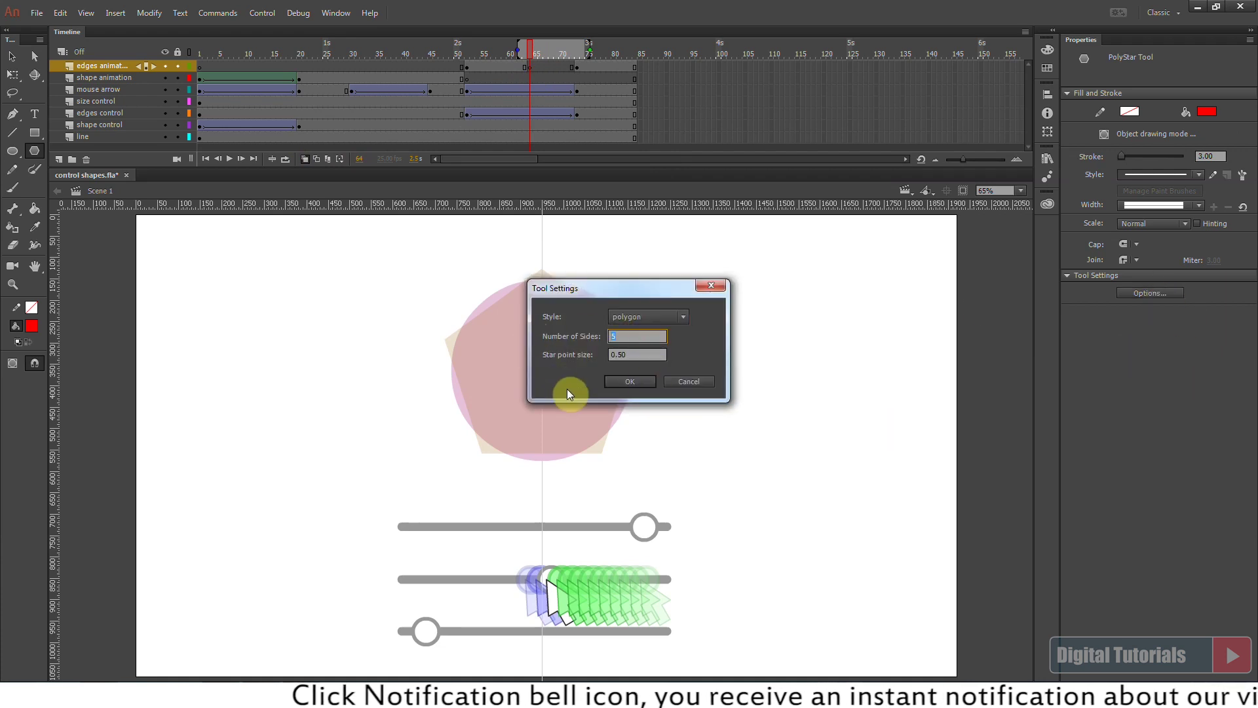
{"action": "key", "text": "Return"}
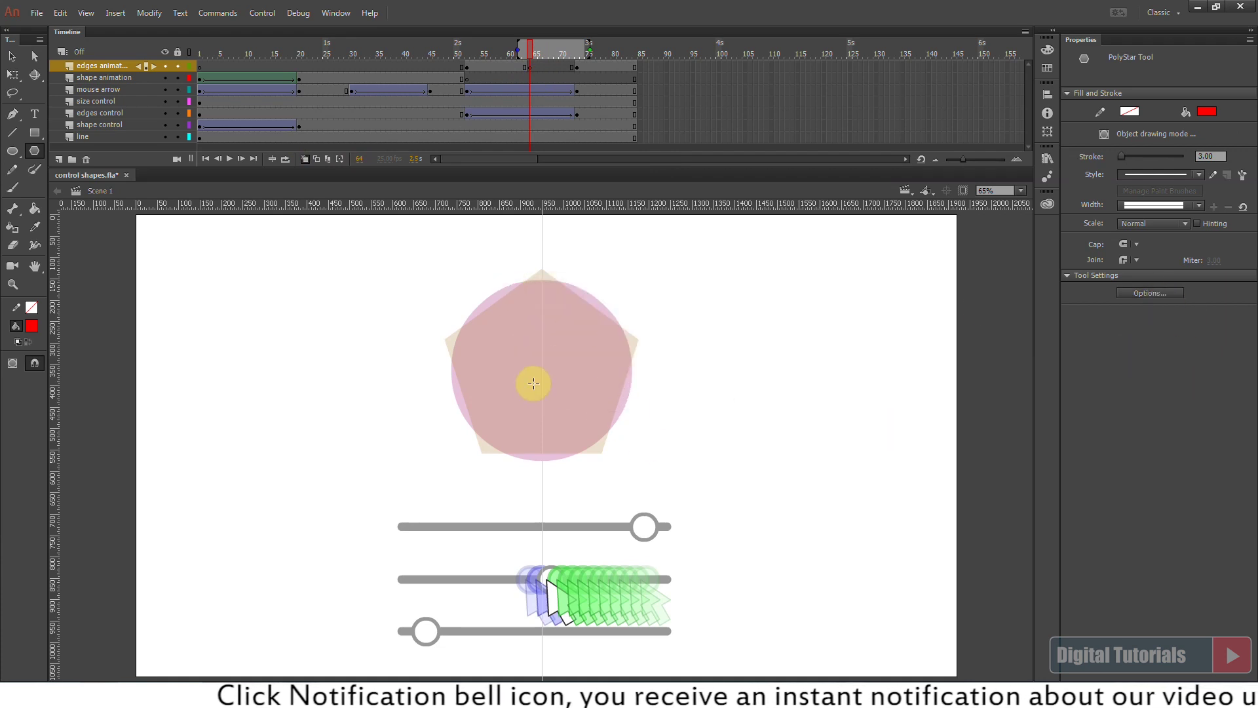
{"action": "left_click_drag", "start_coordinate": [542, 368], "coordinate": [541, 368]}
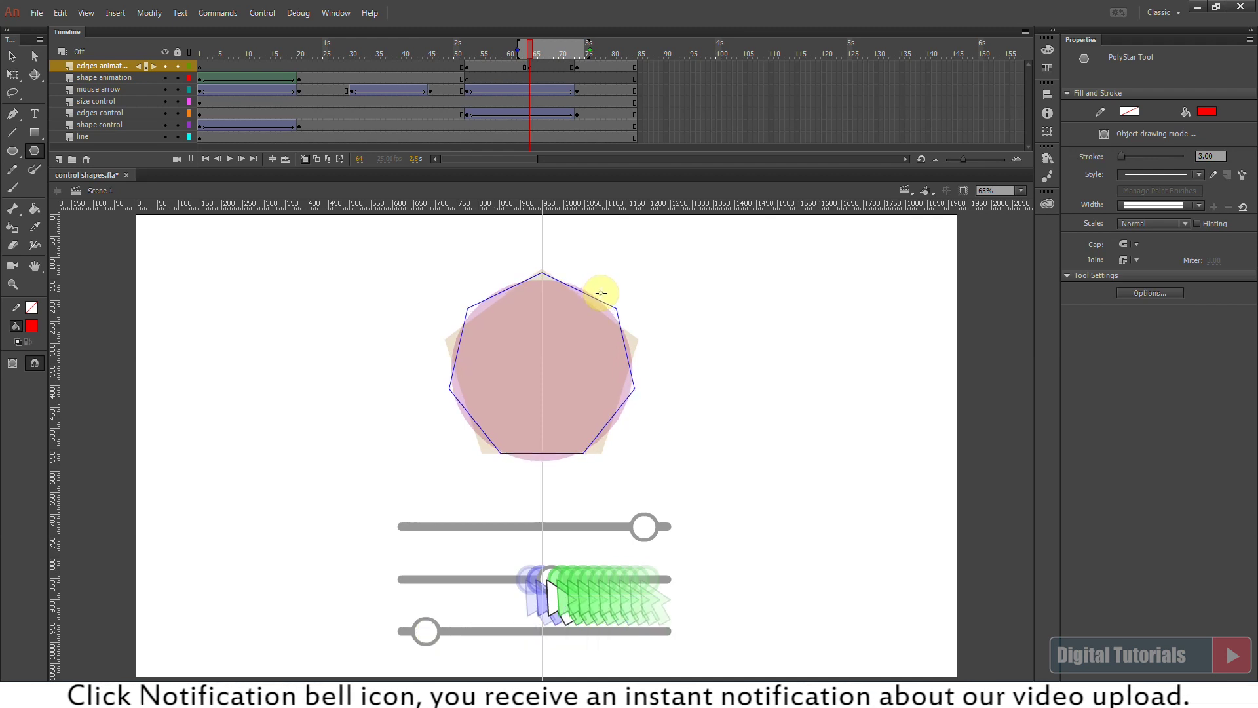
{"action": "left_click_drag", "start_coordinate": [602, 293], "coordinate": [602, 292]}
{"action": "left_click", "coordinate": [534, 373], "text": "ctrl"}
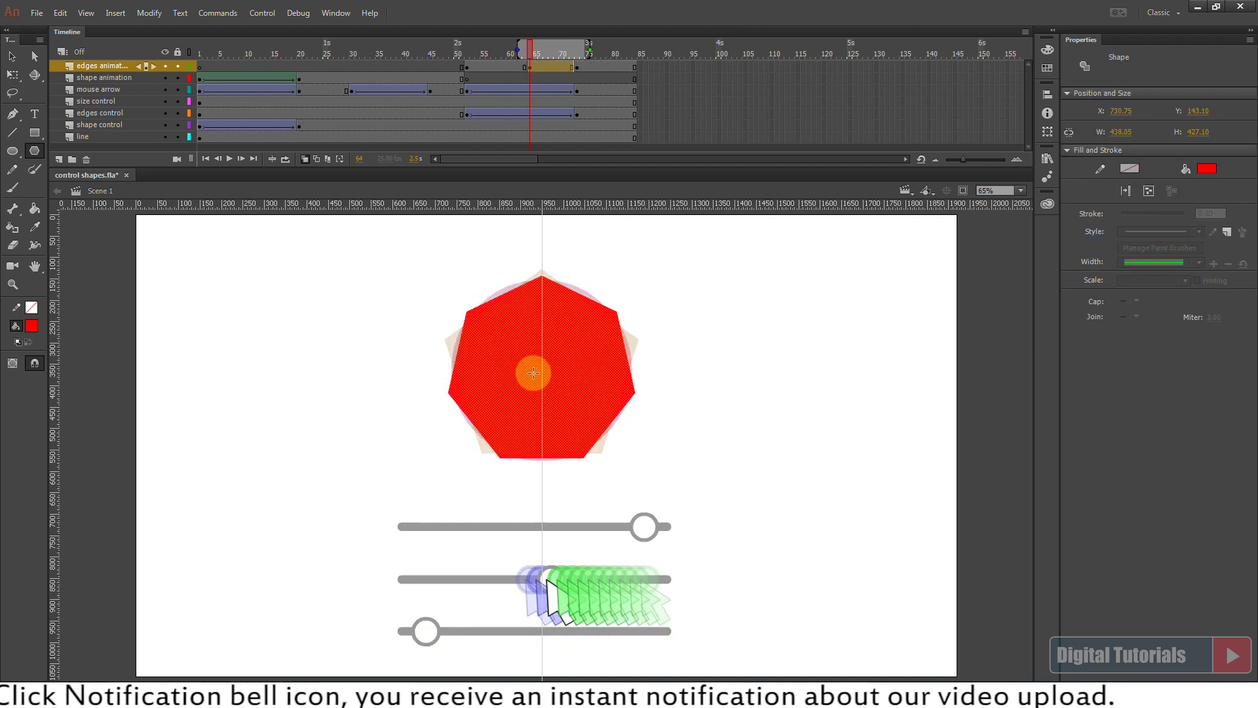
{"action": "mouse_move", "coordinate": [532, 52]}
{"action": "left_mouse_down"}
{"action": "mouse_move", "coordinate": [498, 46]}
{"action": "mouse_move", "coordinate": [540, 67]}
{"action": "left_mouse_up"}
{"action": "left_click", "coordinate": [531, 68]}
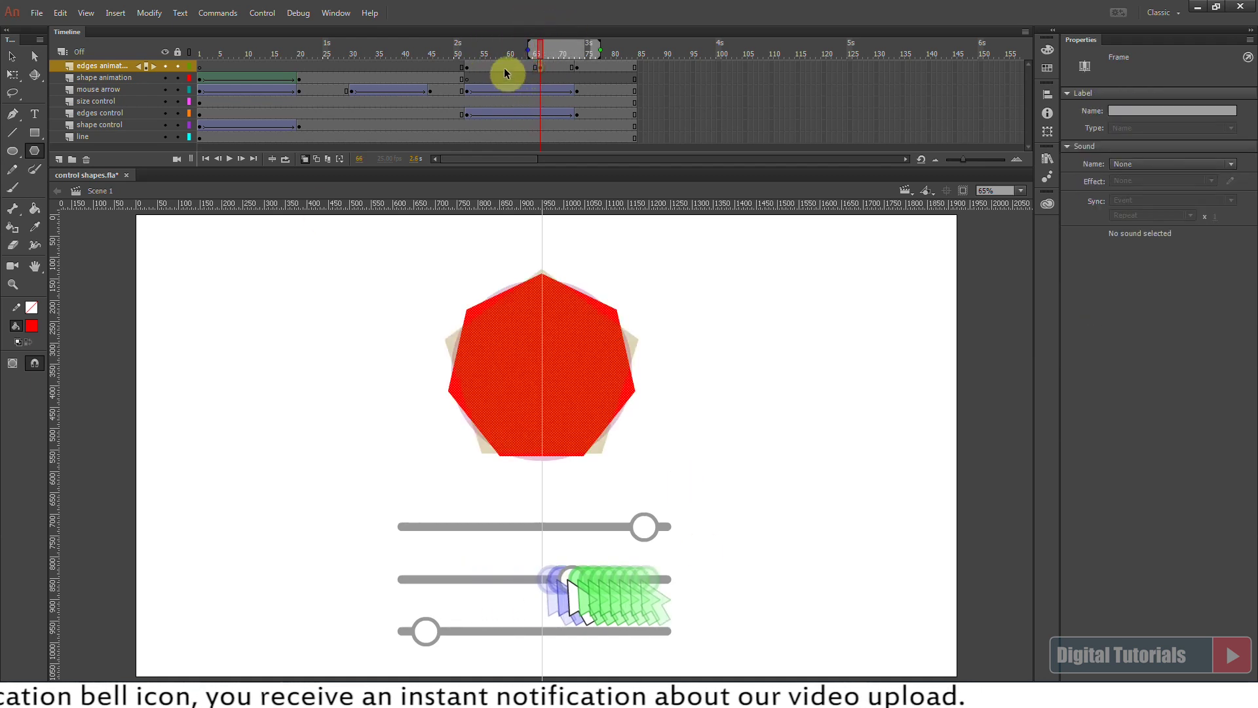
Insert a blank keyframe at frame 59 on the edges animation layer and draw a red nine-sided polygon about 430 by 424 px over the circle.
{"action": "left_click", "coordinate": [503, 66]}
{"action": "key", "text": "F7"}
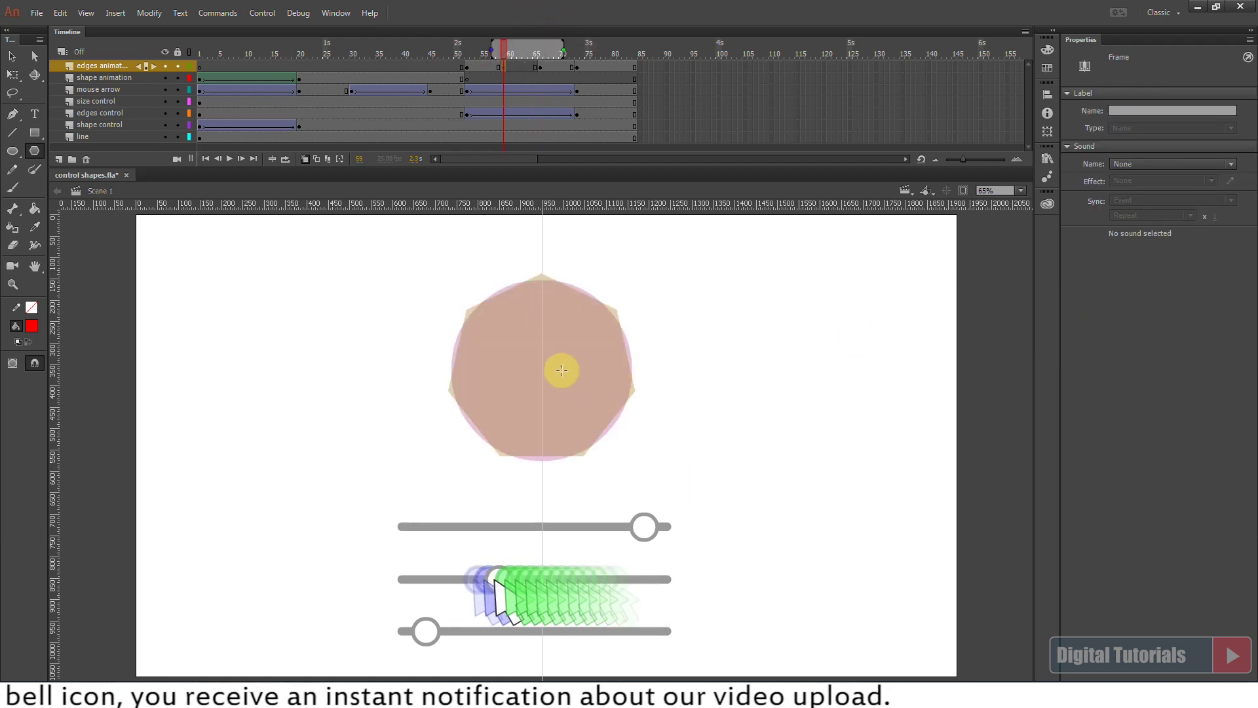
{"action": "left_click_drag", "start_coordinate": [571, 374], "coordinate": [587, 387]}
{"action": "key", "text": "ctrl+z"}
{"action": "left_click", "coordinate": [1149, 292]}
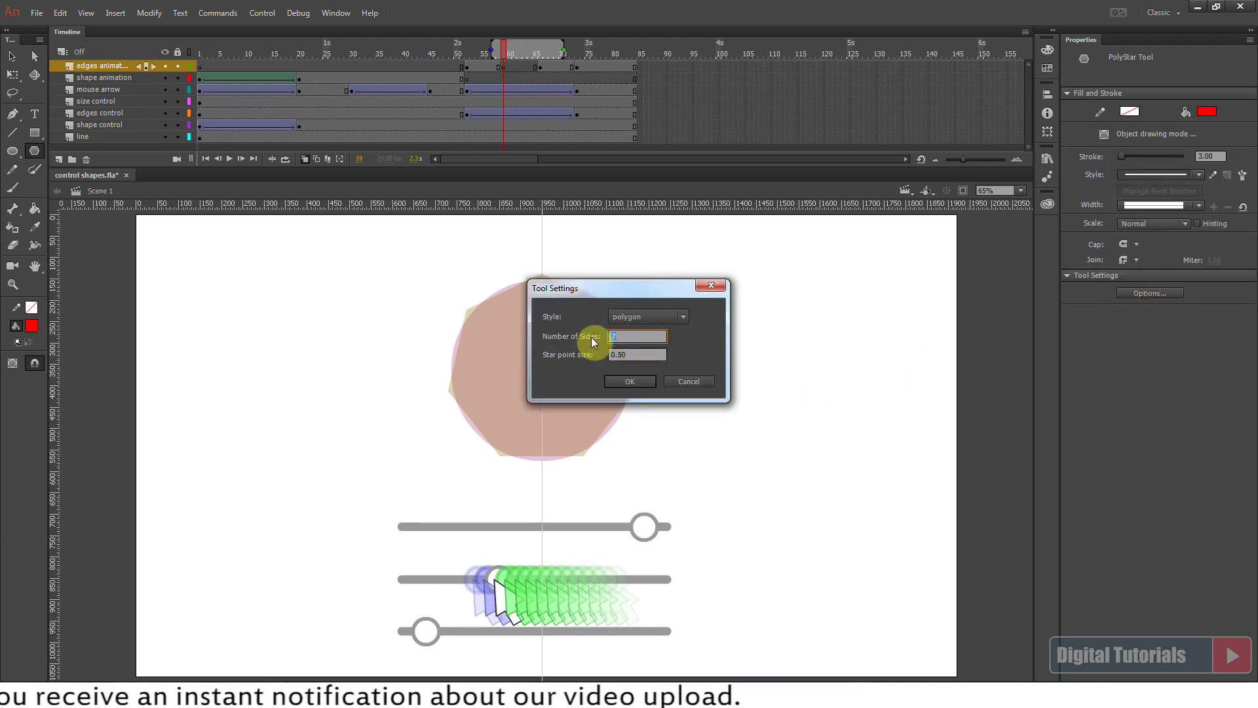
{"action": "key", "text": "Return"}
{"action": "left_click_drag", "start_coordinate": [541, 365], "coordinate": [606, 296]}
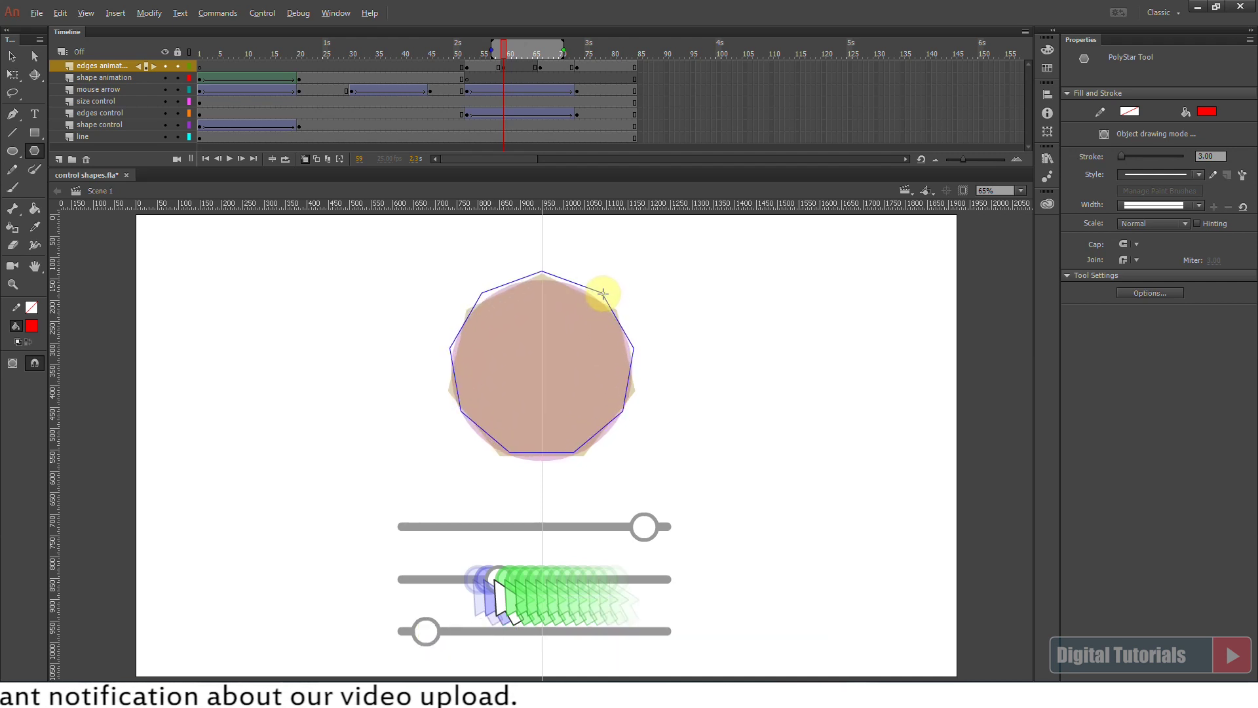
{"action": "left_click_drag", "start_coordinate": [603, 294], "coordinate": [601, 296]}
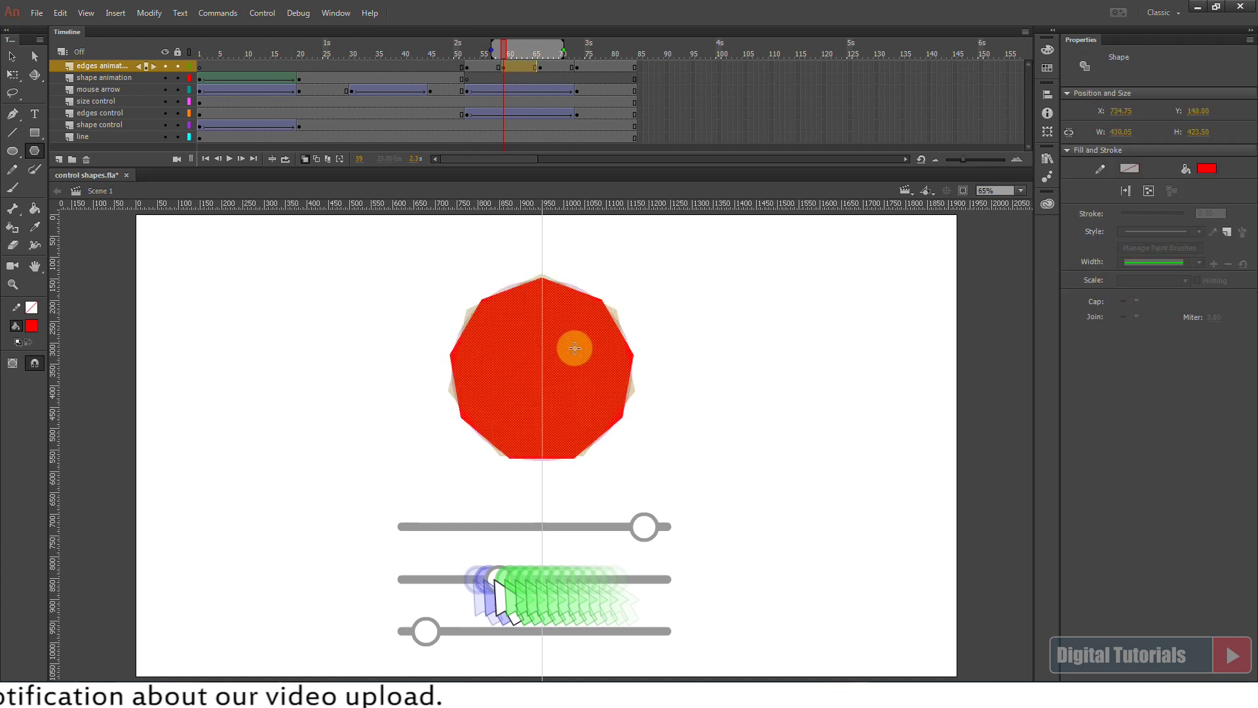
Turn off onion skinning and play back the timeline to check the circle changing through the polygons.
{"action": "left_click", "coordinate": [494, 52]}
{"action": "left_click_drag", "start_coordinate": [494, 51], "coordinate": [450, 83]}
{"action": "left_click", "coordinate": [229, 159]}
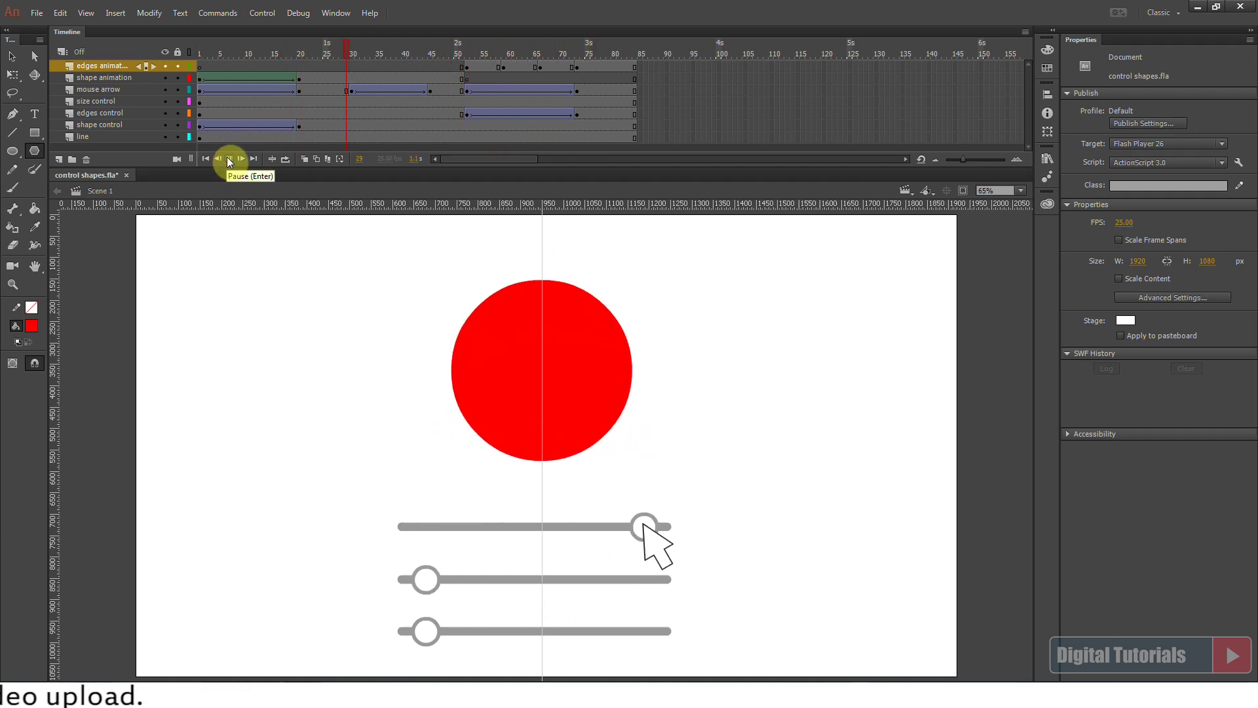
{"action": "left_click_drag", "start_coordinate": [572, 67], "coordinate": [421, 64]}
{"action": "left_click", "coordinate": [231, 159]}
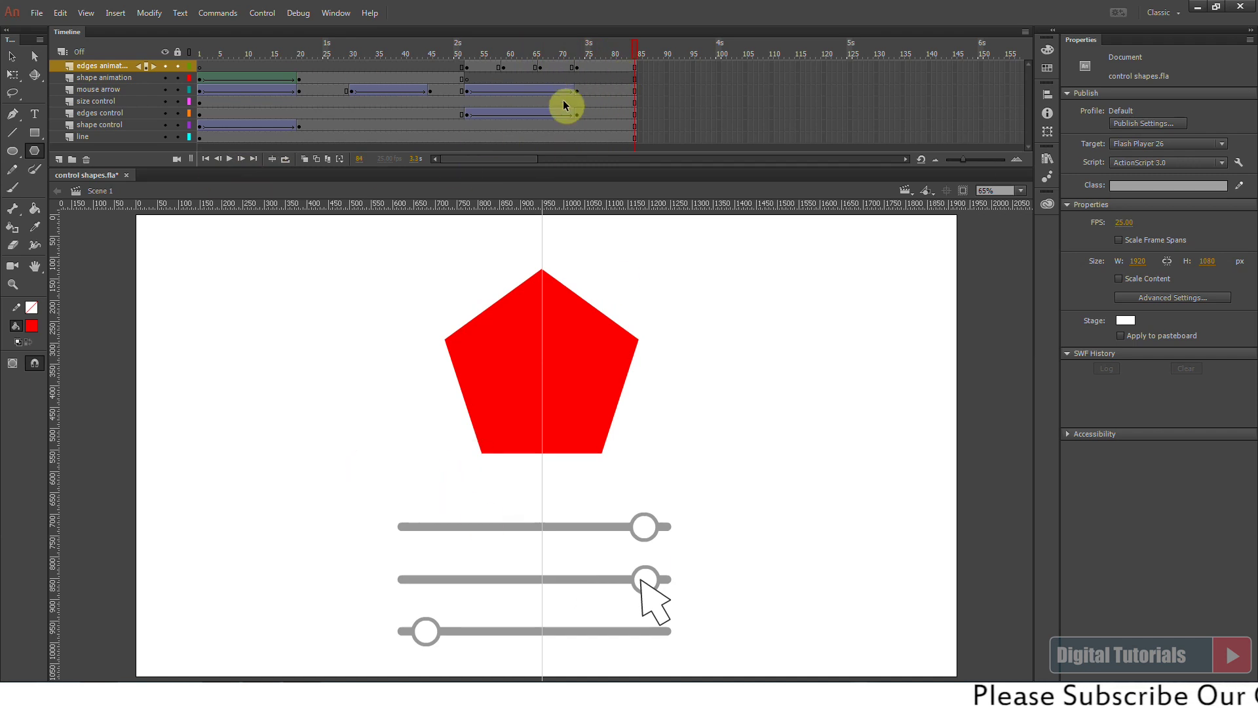
Extend the frames of all layers to about frame 119.
{"action": "left_click_drag", "start_coordinate": [641, 51], "coordinate": [629, 53]}
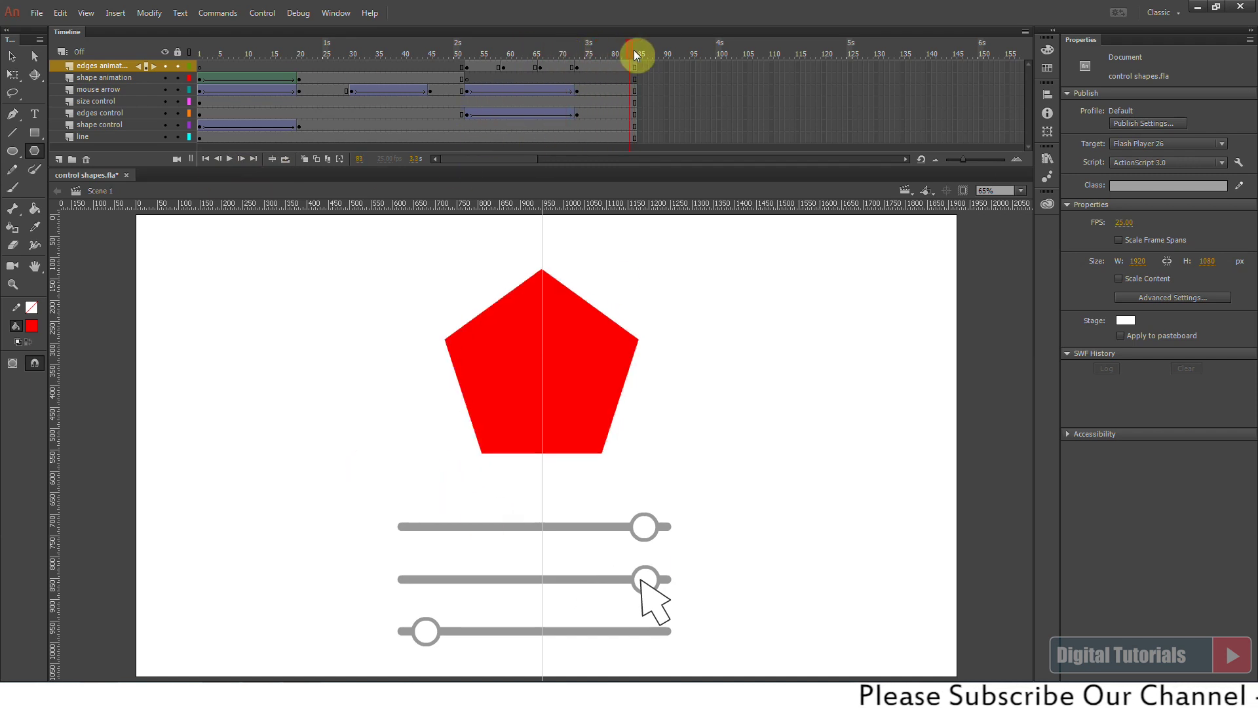
{"action": "key", "text": "F5"}
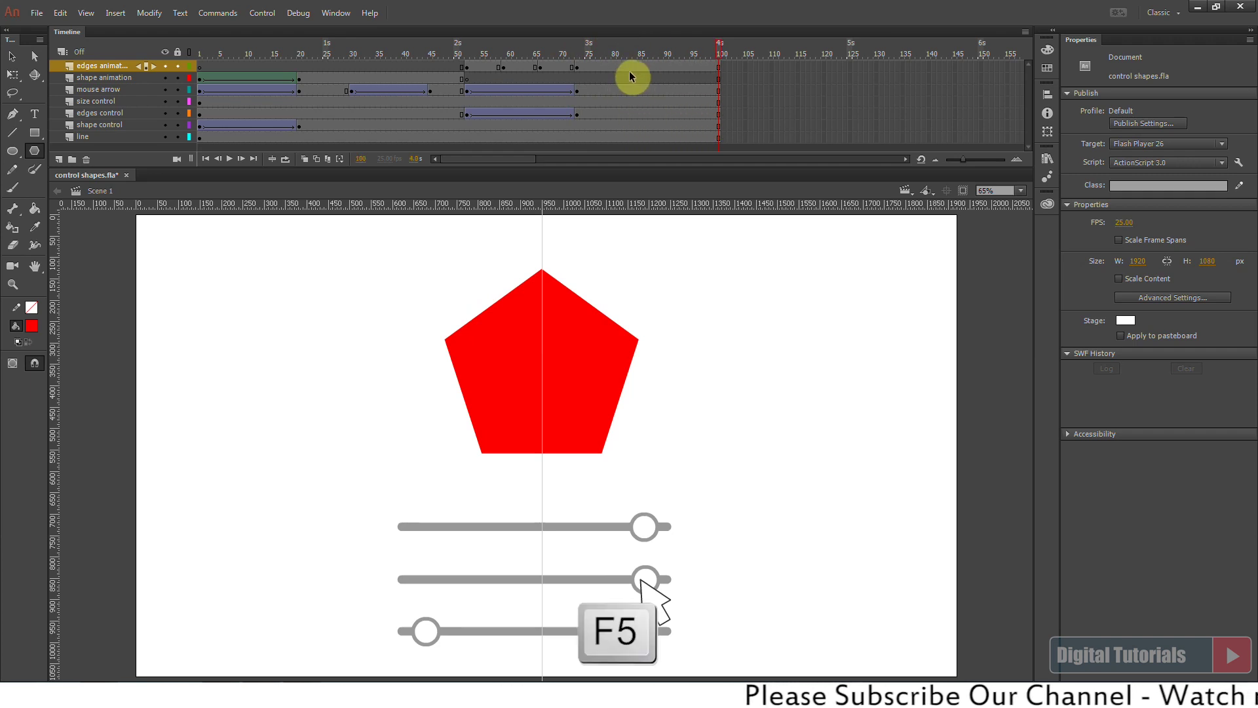
{"action": "key", "text": "F5"}
Insert keyframes for the mouse arrow at frames 85 and 102 on its layer.
{"action": "left_click_drag", "start_coordinate": [560, 52], "coordinate": [614, 65]}
{"action": "left_click", "coordinate": [657, 601]}
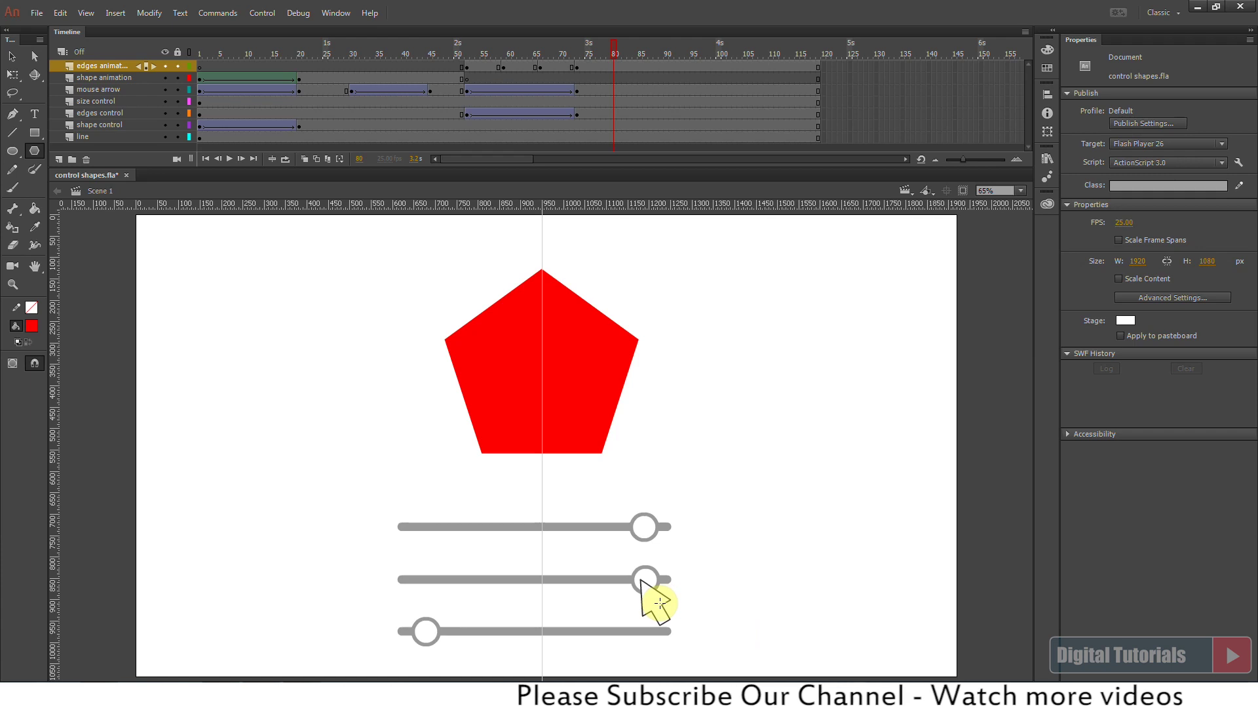
{"action": "left_click", "coordinate": [13, 57]}
{"action": "left_click", "coordinate": [650, 604]}
{"action": "left_click_drag", "start_coordinate": [584, 53], "coordinate": [729, 47]}
{"action": "key", "text": "F6"}
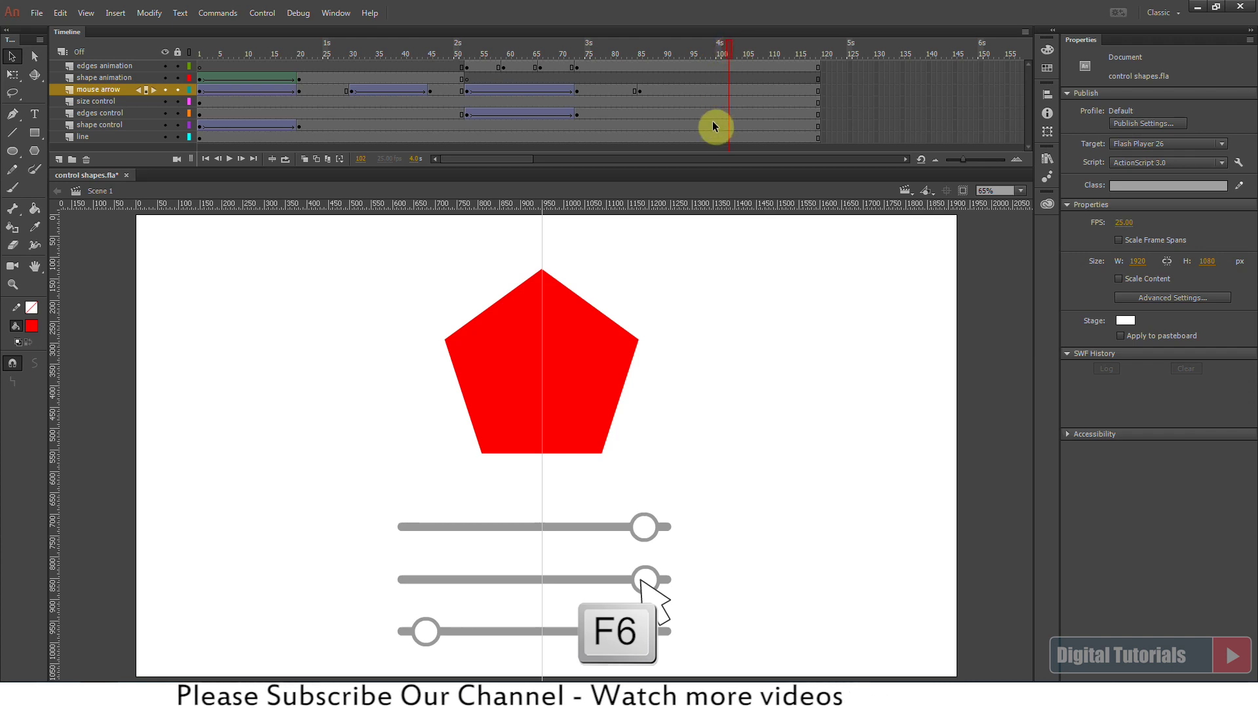
Create a classic tween between frames 85 and 102 on the mouse arrow layer and move the arrow onto the third slider's button at frame 102.
{"action": "right_click", "coordinate": [694, 90]}
{"action": "left_click", "coordinate": [724, 123]}
{"action": "left_click_drag", "start_coordinate": [665, 614], "coordinate": [442, 661]}
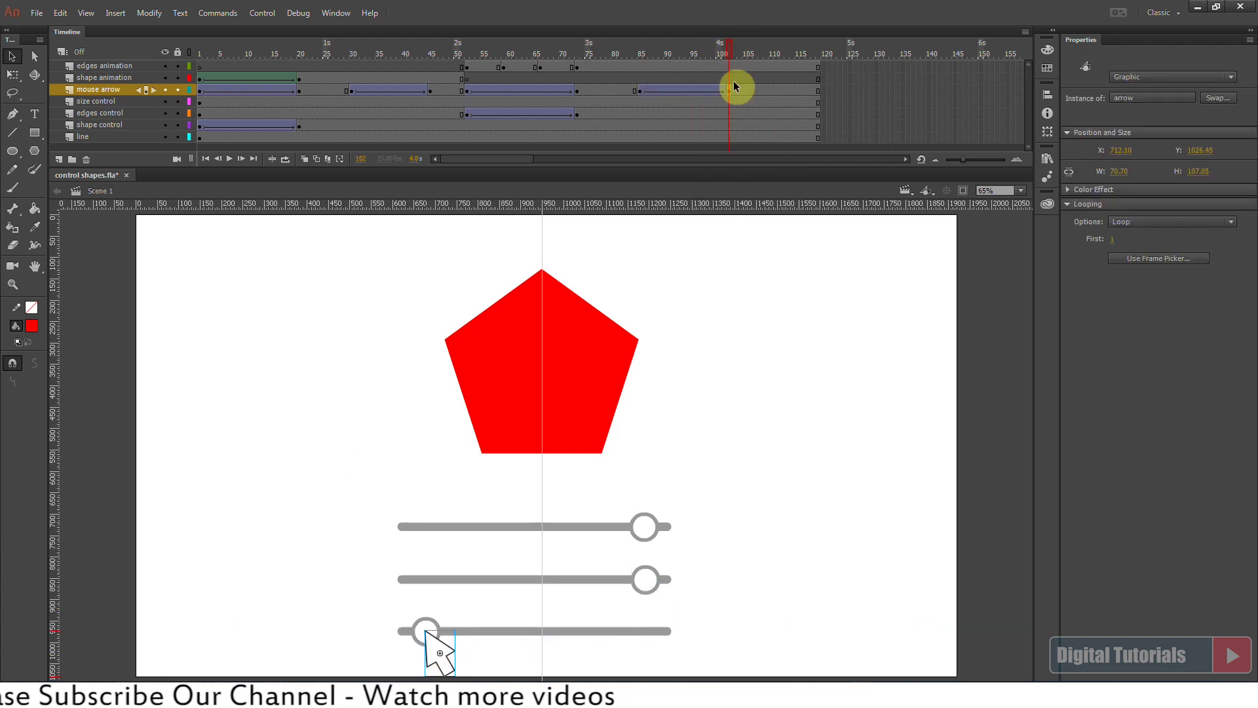
{"action": "left_click", "coordinate": [630, 52]}
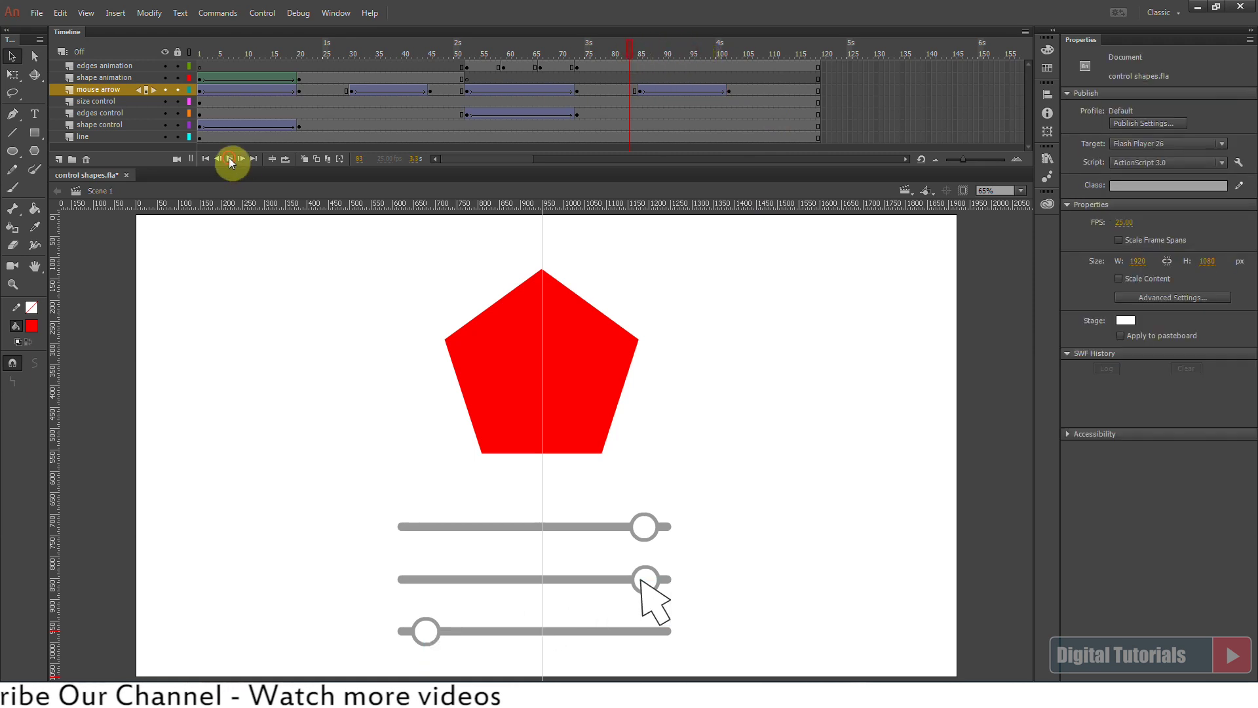
Apply Quad Ease Out easing to the mouse arrow tween between frames 30 and 45 and play it back.
{"action": "left_click_drag", "start_coordinate": [705, 42], "coordinate": [435, 114]}
{"action": "left_click", "coordinate": [382, 91]}
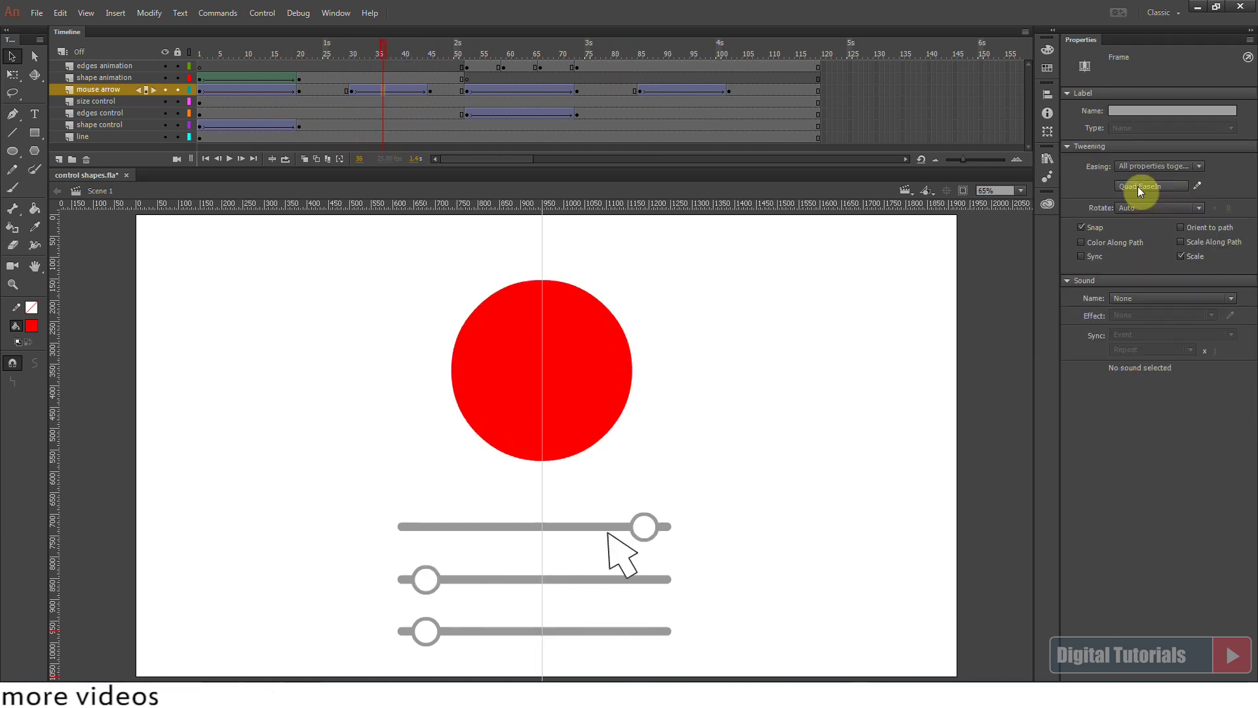
{"action": "left_click", "coordinate": [1139, 188]}
{"action": "left_click", "coordinate": [897, 247]}
{"action": "left_click", "coordinate": [974, 208]}
{"action": "key", "text": "Return"}
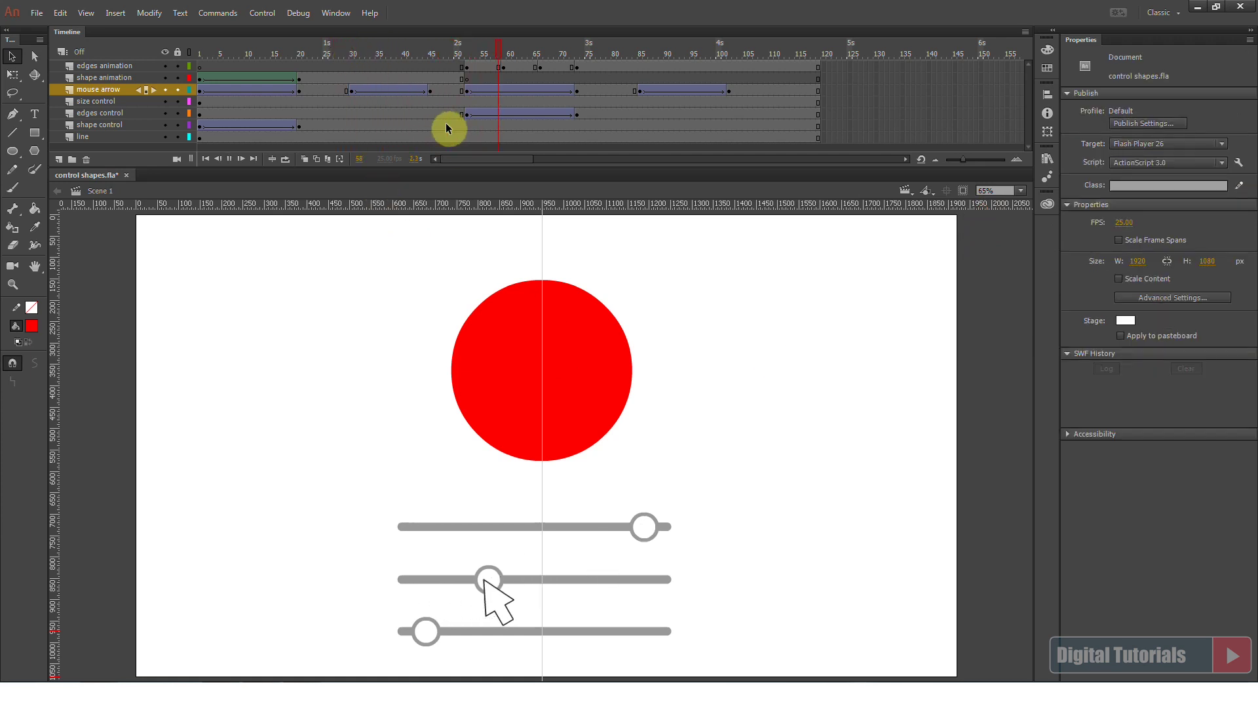
Apply Quad Ease Out easing to the mouse arrow tween between frames 85 and 102 and check the playback.
{"action": "left_click", "coordinate": [676, 92]}
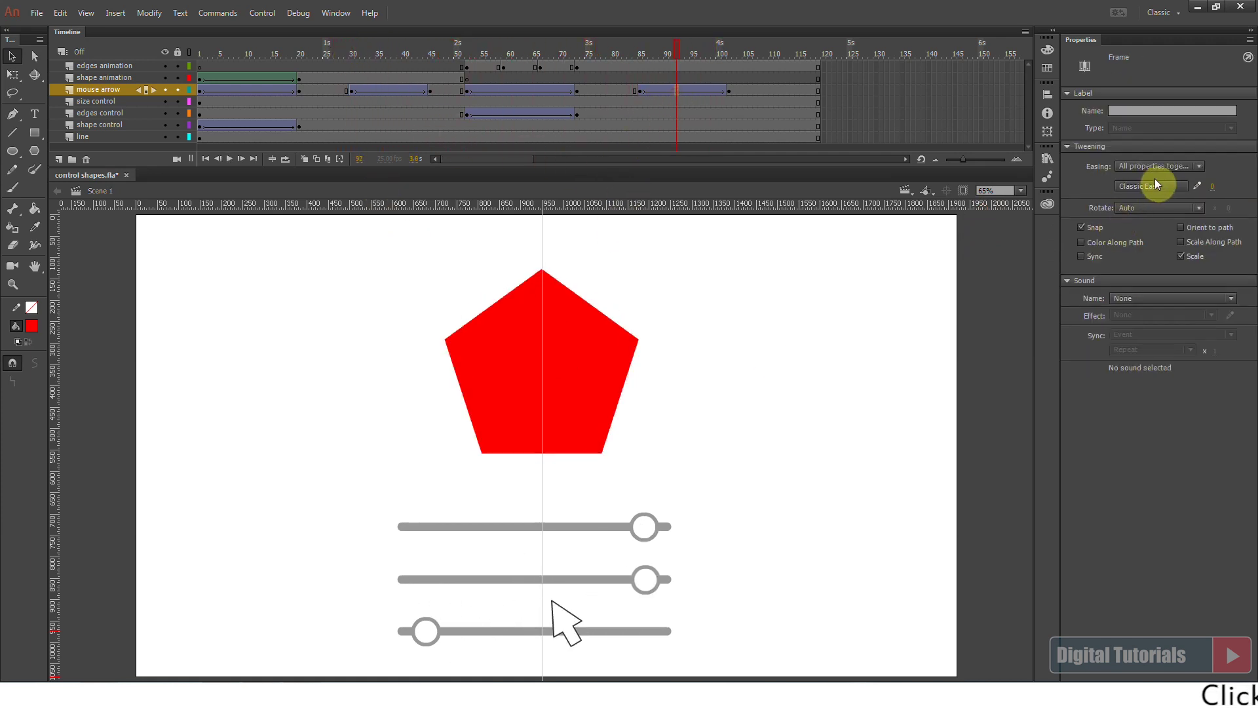
{"action": "left_click", "coordinate": [1158, 182]}
{"action": "left_click", "coordinate": [895, 246]}
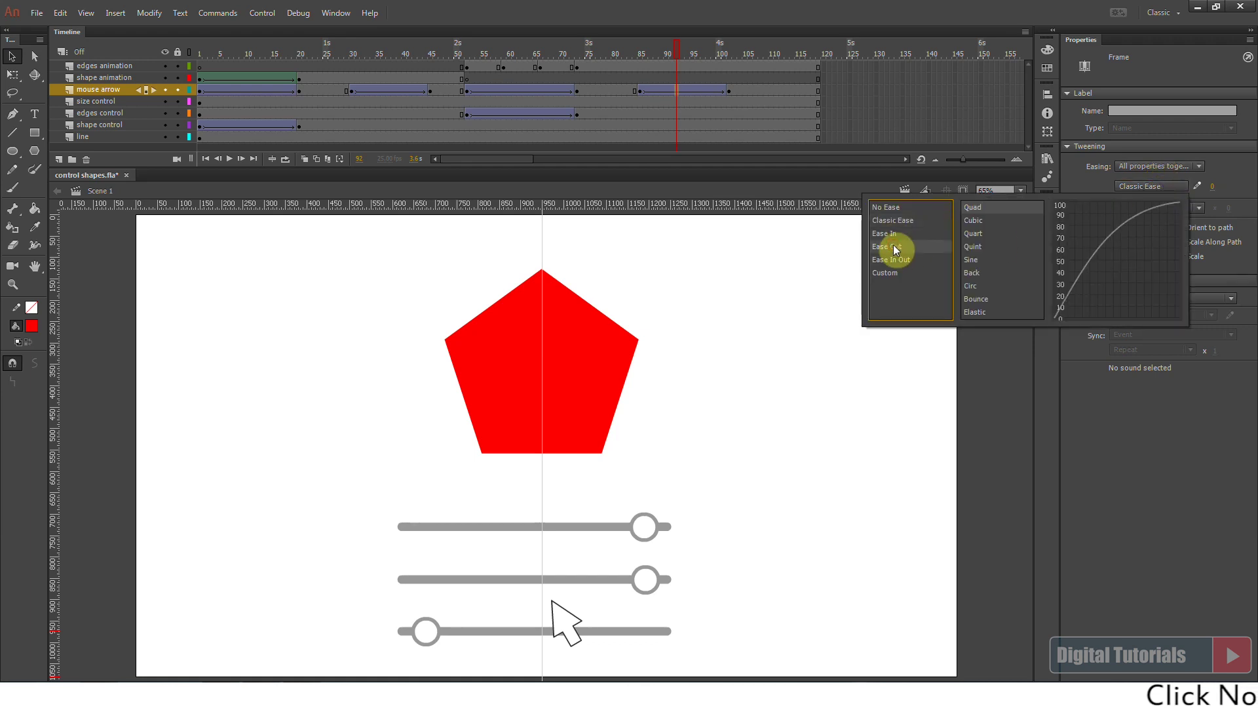
{"action": "left_click", "coordinate": [975, 207]}
{"action": "left_click", "coordinate": [624, 89]}
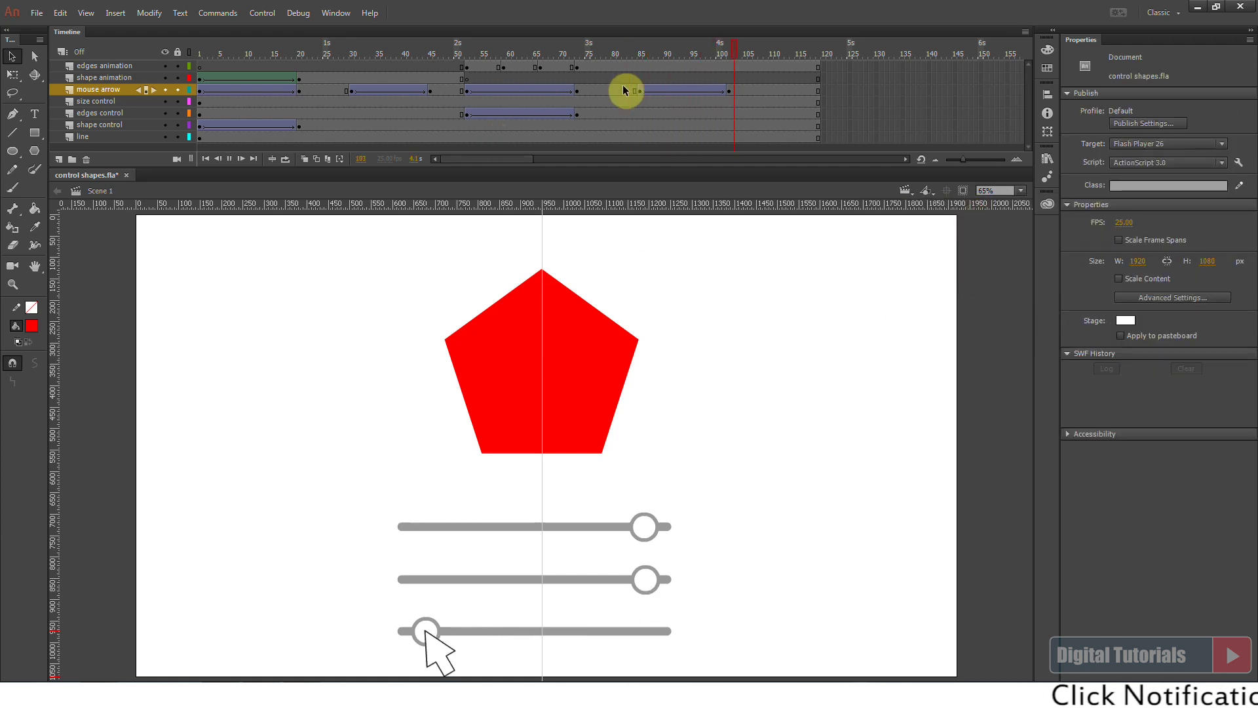
Insert a keyframe at frame 113 on the mouse arrow layer and extend the frames of all layers to frame 140.
{"action": "left_click", "coordinate": [787, 89]}
{"action": "key", "text": "F6"}
{"action": "left_click_drag", "start_coordinate": [788, 57], "coordinate": [839, 58]}
{"action": "key", "text": "F5"}
{"action": "key", "text": "F5"}
{"action": "key", "text": "F5"}
{"action": "key", "text": "F5"}
{"action": "key", "text": "F5"}
{"action": "key", "text": "F5"}
{"action": "key", "text": "F5"}
{"action": "key", "text": "F5"}
{"action": "key", "text": "F5"}
{"action": "key", "text": "F5"}
{"action": "key", "text": "F5"}
{"action": "key", "text": "F5"}
{"action": "key", "text": "F5"}
{"action": "key", "text": "F5"}
{"action": "key", "text": "F5"}
{"action": "key", "text": "F5"}
{"action": "key", "text": "F5"}
{"action": "key", "text": "F5"}
{"action": "key", "text": "F5"}
{"action": "key", "text": "F5"}
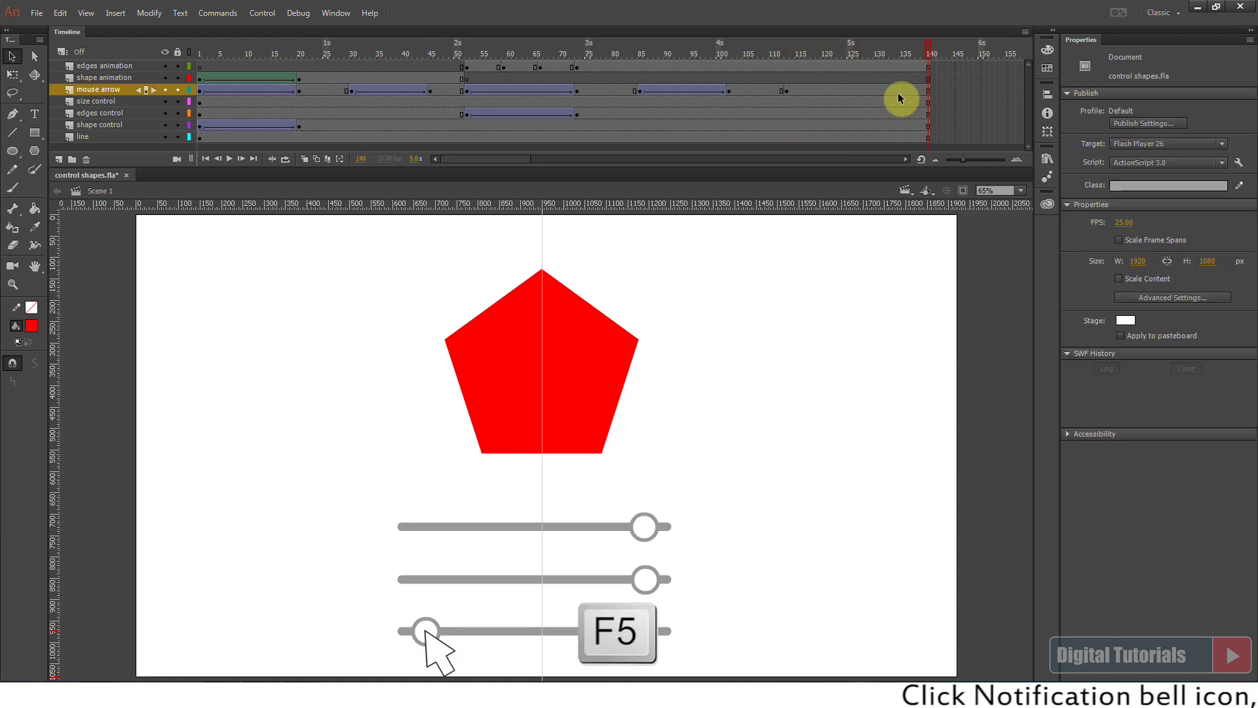
Insert keyframes at frame 135 on the mouse arrow layer and at frames 113 and 135 on the size control layer.
{"action": "left_click", "coordinate": [902, 90]}
{"action": "key", "text": "F6"}
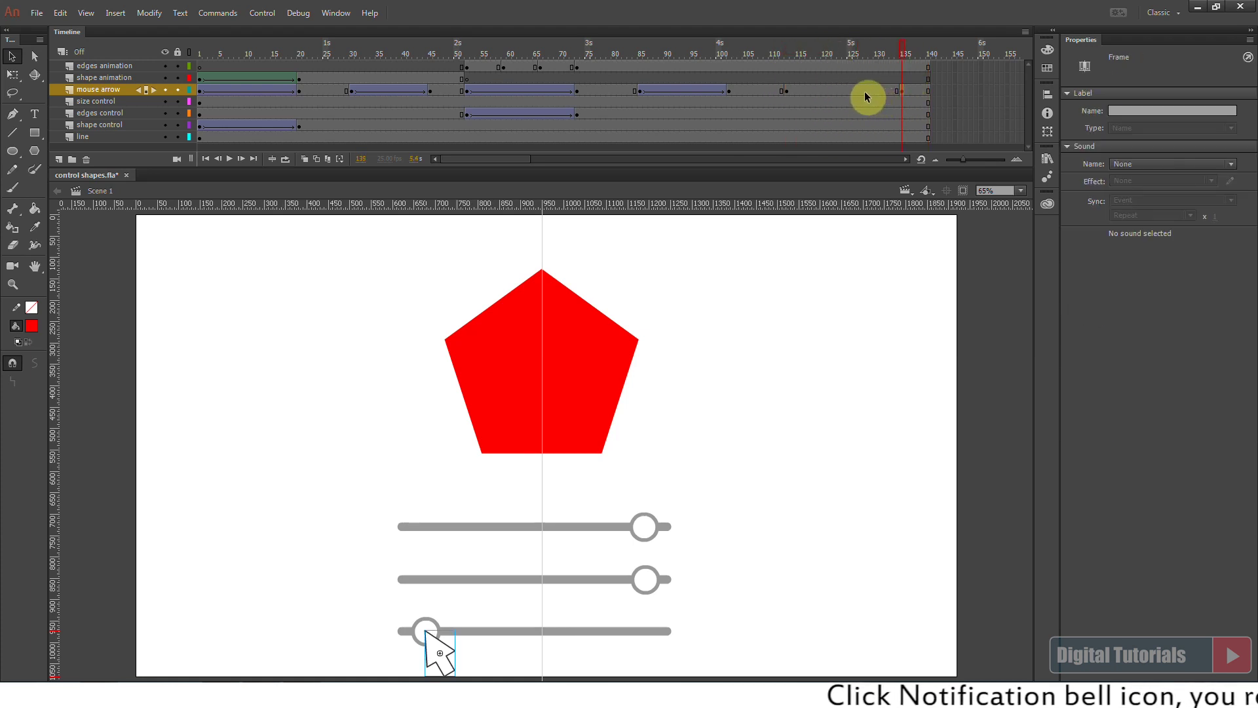
{"action": "left_click", "coordinate": [902, 102]}
{"action": "key", "text": "F6"}
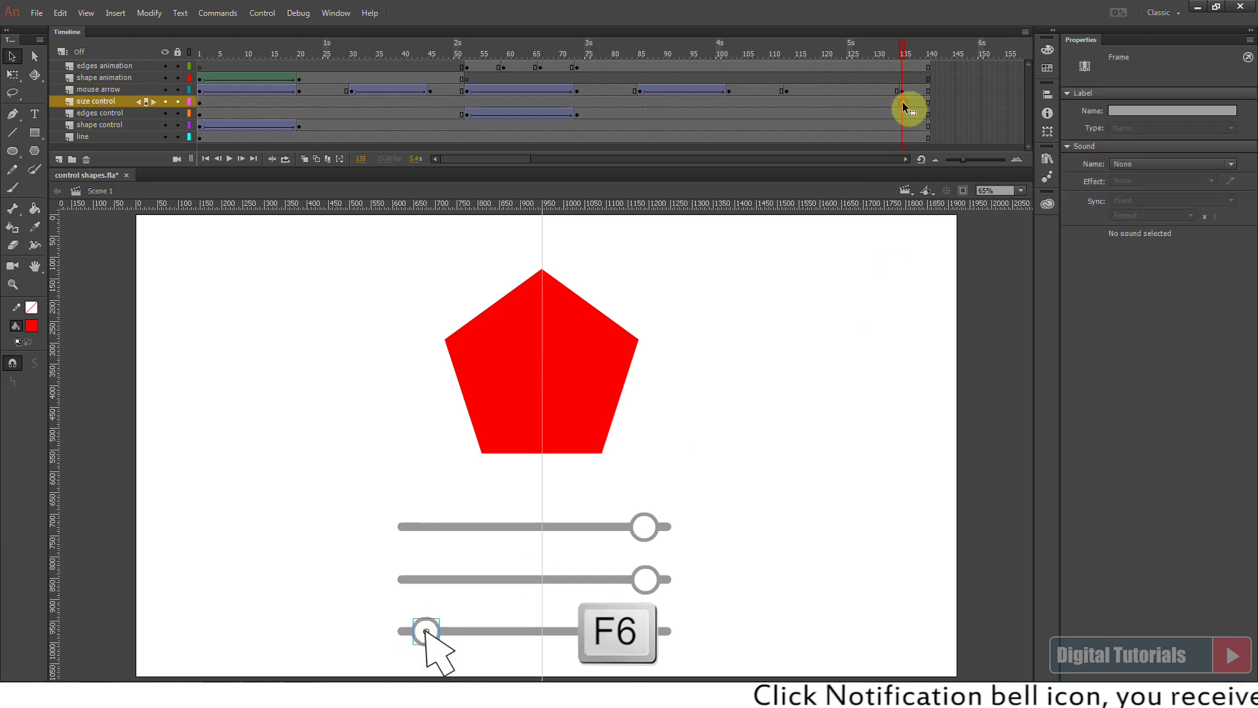
{"action": "left_click", "coordinate": [787, 102]}
{"action": "key", "text": "F6"}
Create classic tweens between frames 113 and 135 on the mouse arrow and size control layers.
{"action": "left_click_drag", "start_coordinate": [817, 93], "coordinate": [860, 101]}
{"action": "right_click", "coordinate": [846, 102]}
{"action": "left_click", "coordinate": [865, 129]}
Move the mouse arrow and the third slider's button together to the right end of the slider at frame 135.
{"action": "left_click", "coordinate": [786, 50]}
{"action": "left_click", "coordinate": [901, 57]}
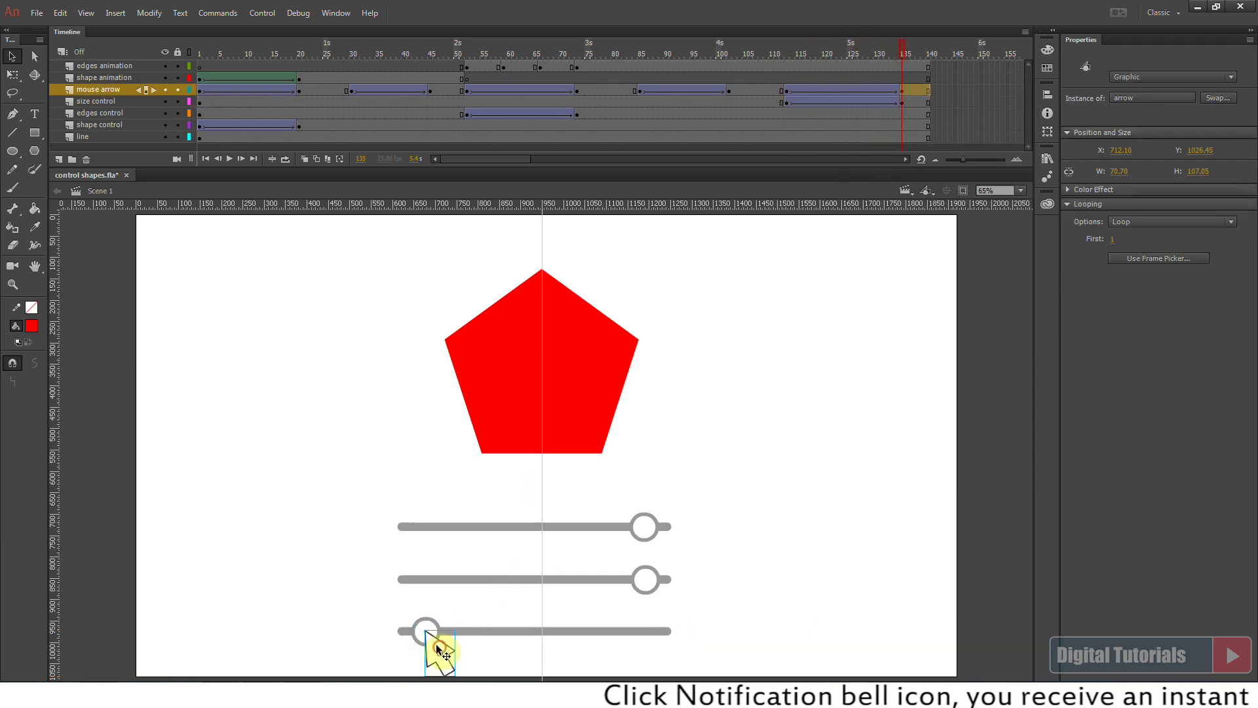
{"action": "key", "text": "shift+Right"}
{"action": "key", "text": "shift+Right"}
{"action": "key", "text": "shift+Right"}
{"action": "key", "text": "shift+Right"}
{"action": "key", "text": "shift+Right"}
{"action": "key", "text": "shift+Right"}
{"action": "key", "text": "shift+Right"}
{"action": "key", "text": "shift+Right"}
{"action": "key", "text": "shift+Right"}
{"action": "key", "text": "shift+Right"}
{"action": "key", "text": "shift+Right"}
{"action": "key", "text": "shift+Right"}
{"action": "key", "text": "shift+Right"}
{"action": "key", "text": "shift+Right"}
{"action": "key", "text": "shift+Right"}
{"action": "key", "text": "shift+Right"}
{"action": "key", "text": "shift+Right"}
{"action": "key", "text": "shift+Right"}
{"action": "key", "text": "shift+Right"}
{"action": "key", "text": "shift+Right"}
{"action": "key", "text": "shift+Right"}
{"action": "key", "text": "shift+Right"}
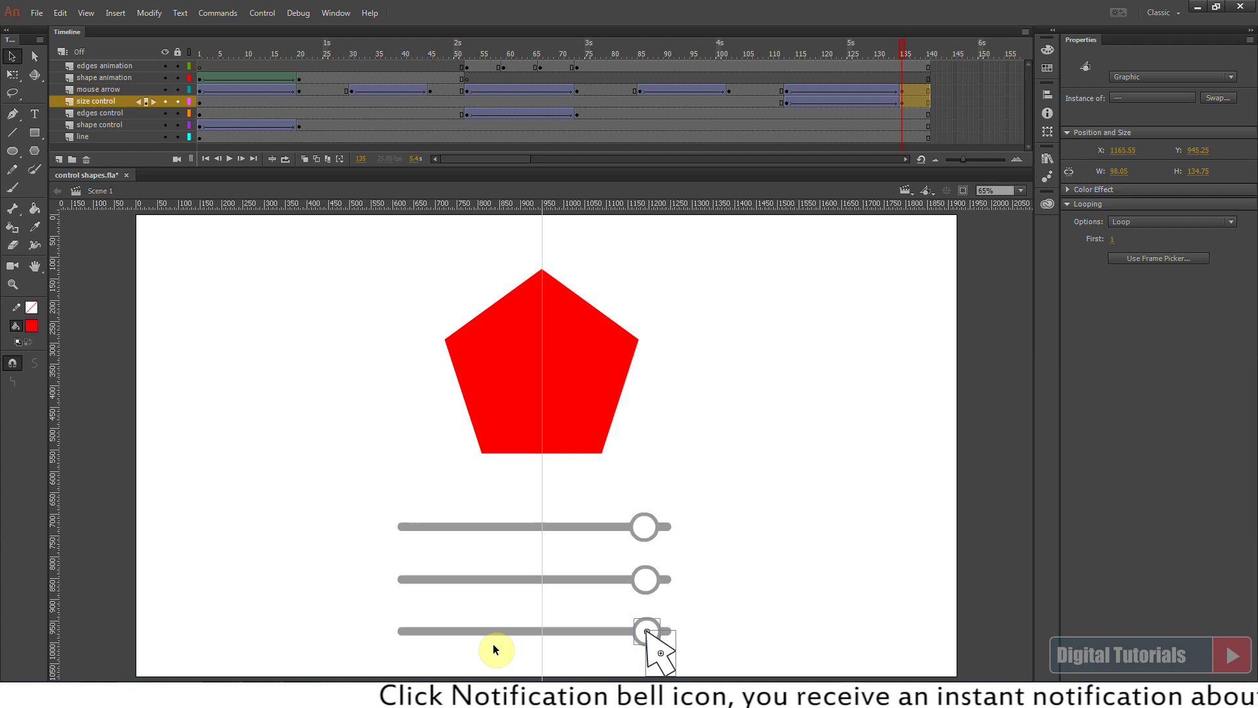
Deselect the objects and play the timeline from about frame 109 to check the third slider's movement.
{"action": "left_click", "coordinate": [733, 662]}
{"action": "left_click_drag", "start_coordinate": [897, 64], "coordinate": [766, 62]}
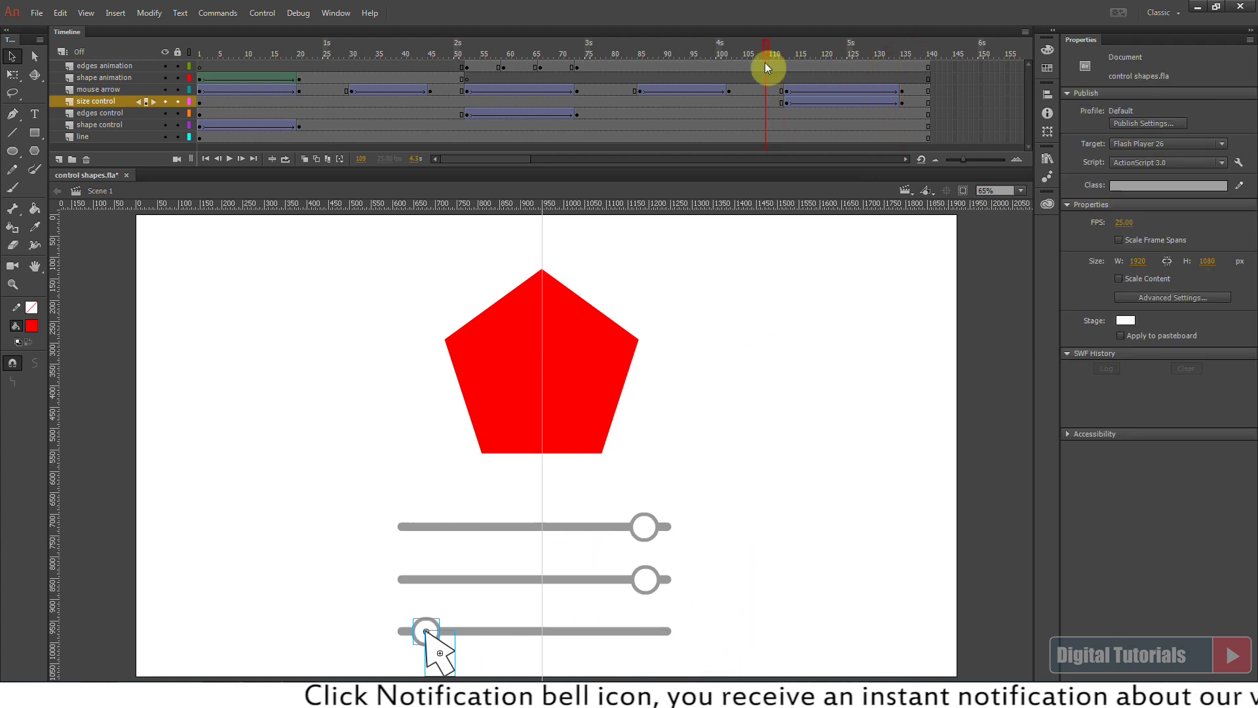
{"action": "key", "text": "Return"}
{"action": "key", "text": "Return"}
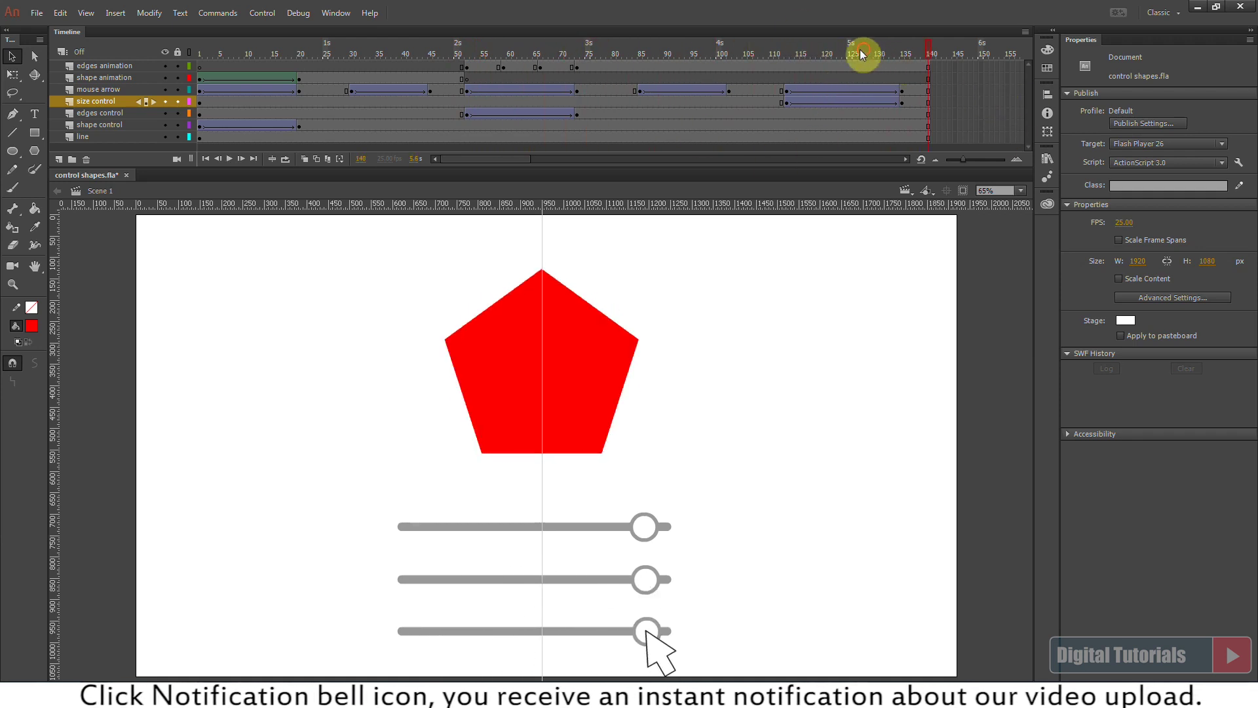
Add a new layer above the edges animation layer and insert a blank keyframe at frame 113 on edges animation.
{"action": "left_click_drag", "start_coordinate": [867, 51], "coordinate": [786, 50]}
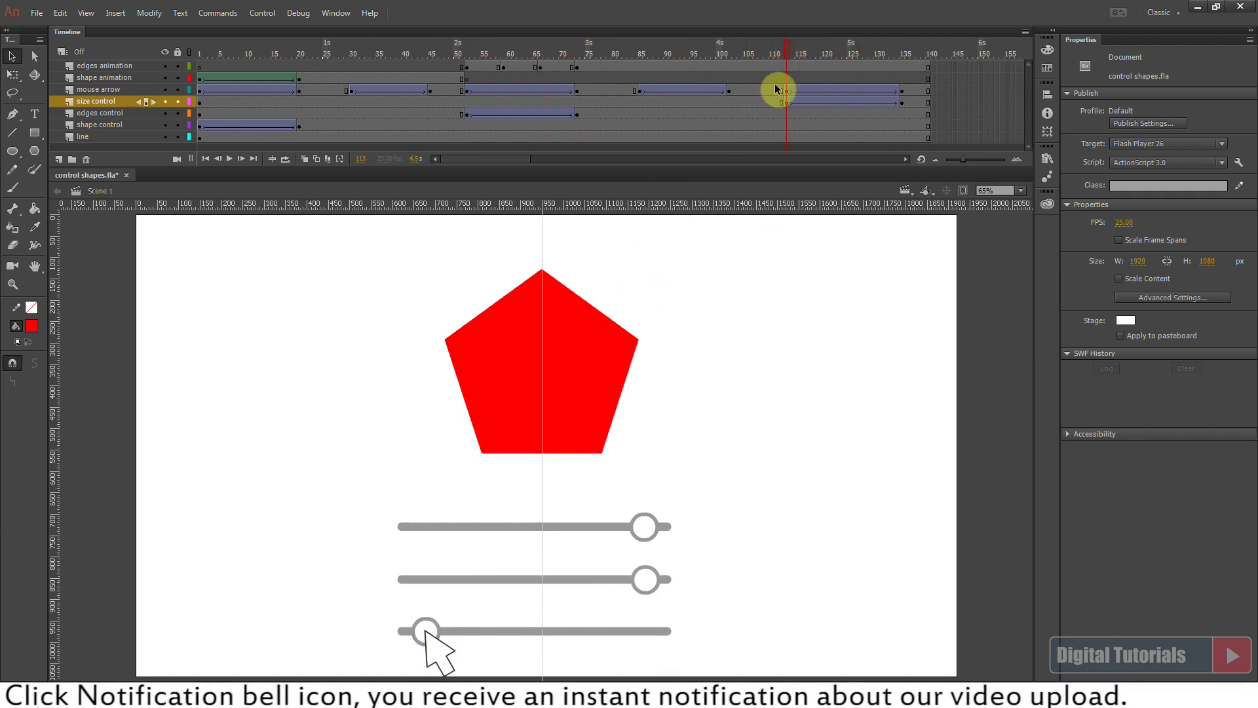
{"action": "left_click", "coordinate": [119, 65]}
{"action": "left_click", "coordinate": [59, 160]}
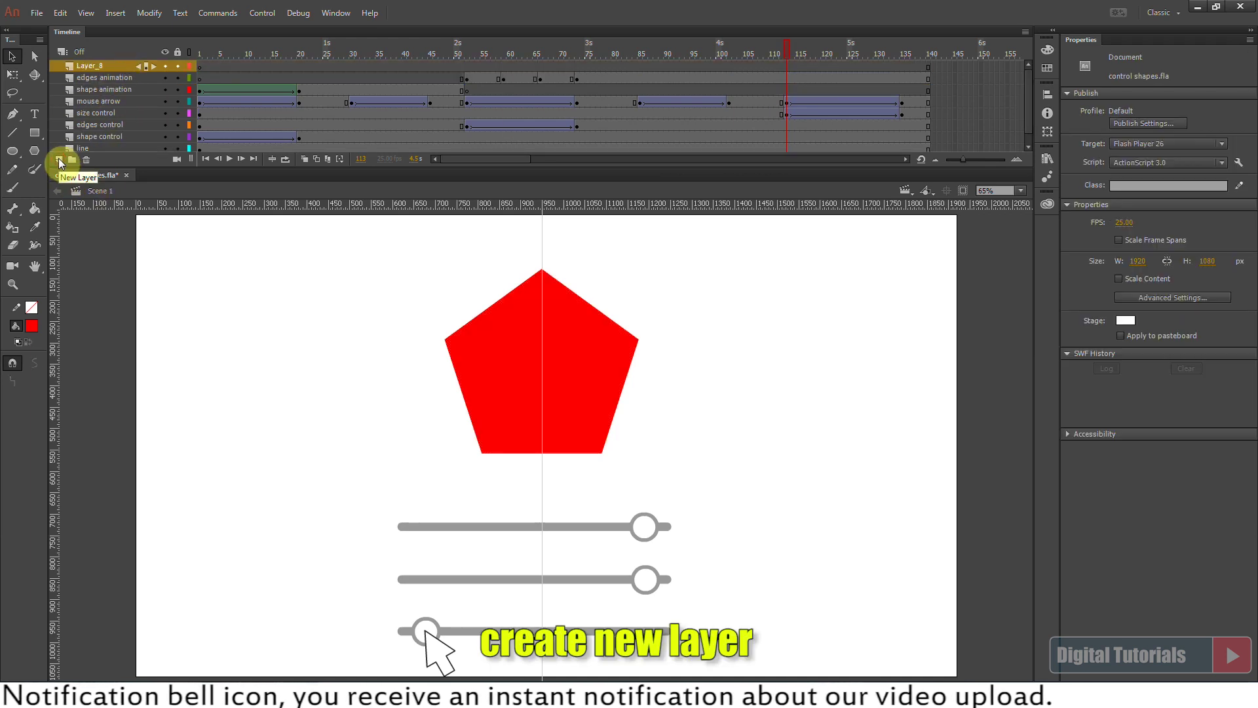
{"action": "left_click", "coordinate": [780, 53]}
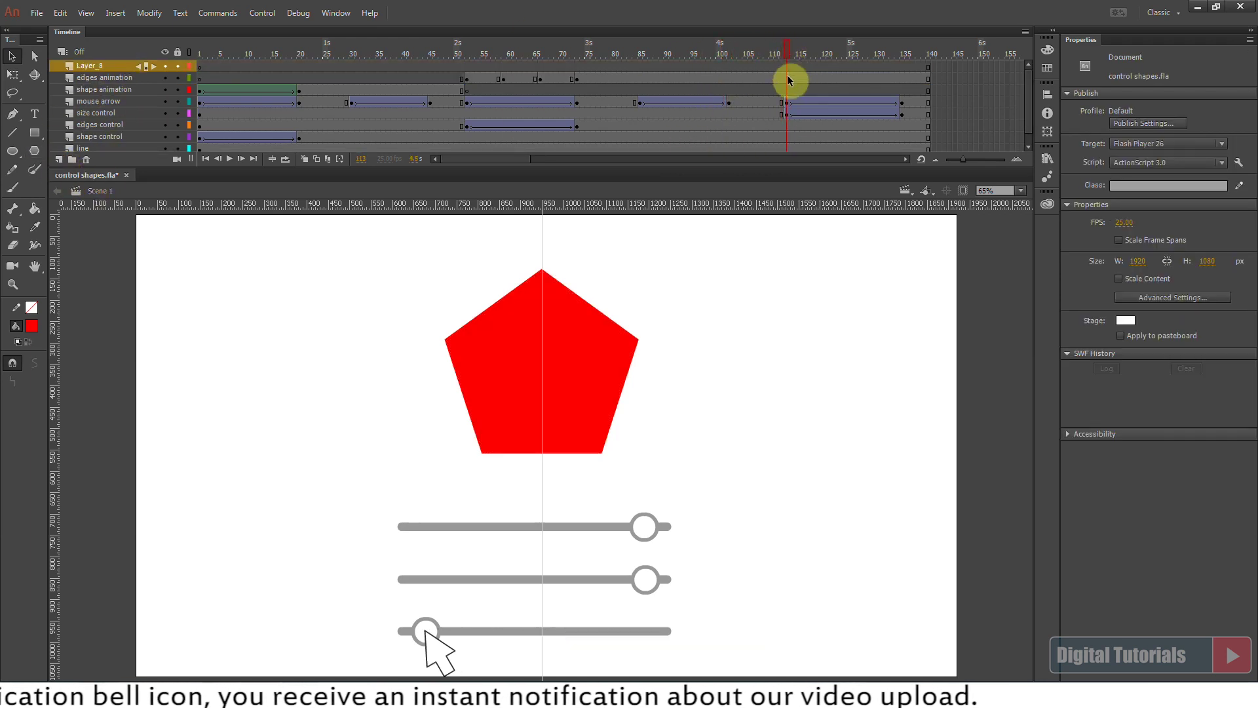
{"action": "left_click", "coordinate": [785, 78]}
{"action": "key", "text": "F7"}
Copy the pentagon from the edges animation frames just before 113 and insert a blank keyframe at frame 113 on the new layer.
{"action": "left_click", "coordinate": [776, 79]}
{"action": "key", "text": "ctrl+c"}
{"action": "left_click", "coordinate": [786, 67]}
{"action": "key", "text": "F7"}
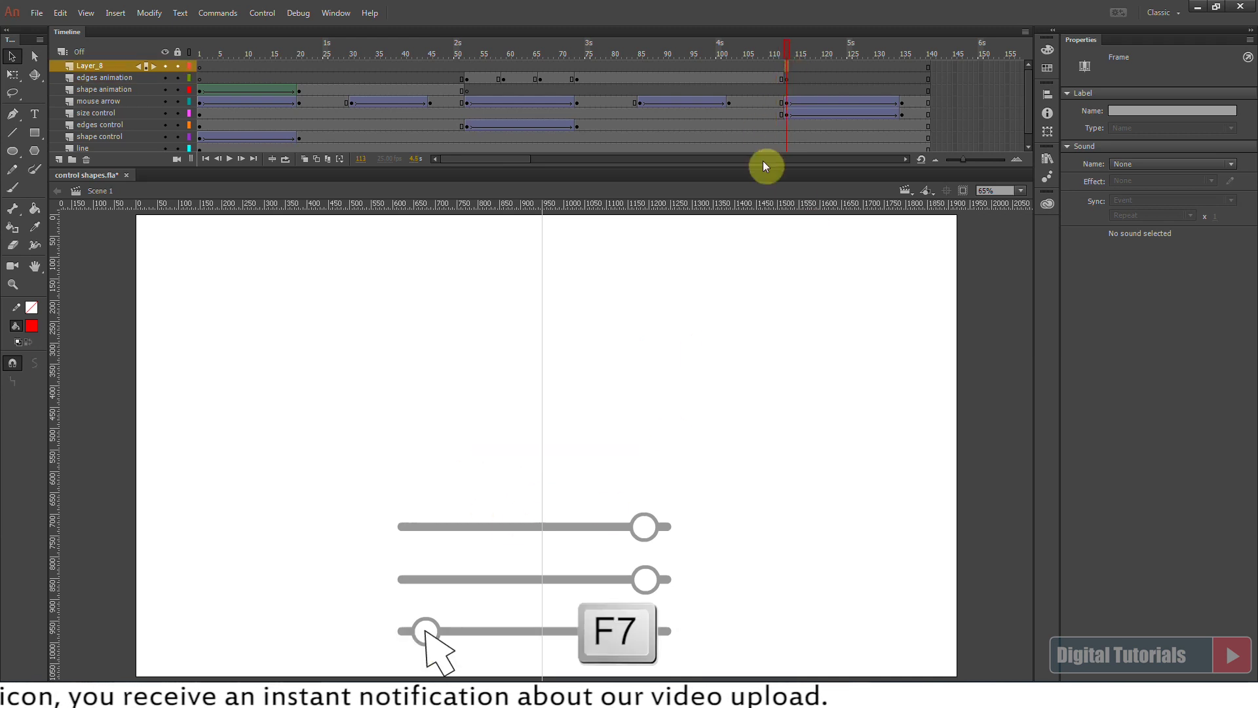
Rename the new layer as size animation and paste the pentagon in place at its frame 113.
{"action": "left_click", "coordinate": [89, 66]}
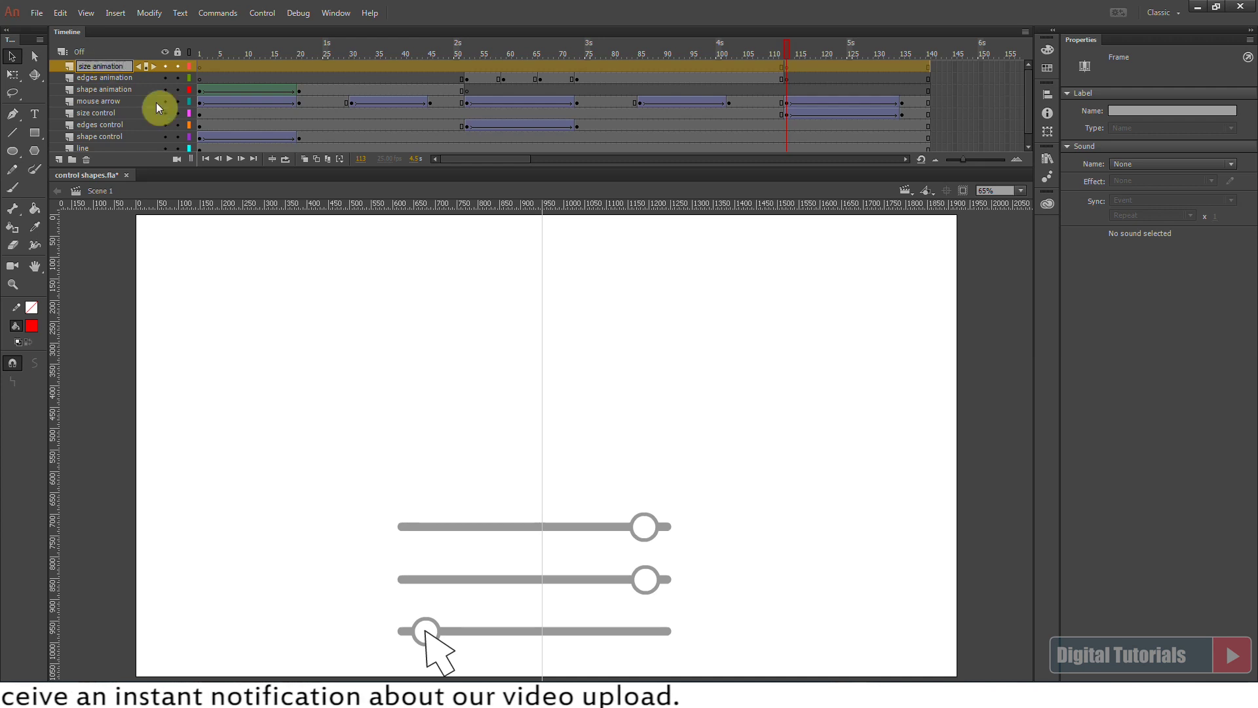
{"action": "left_click", "coordinate": [787, 67]}
{"action": "key", "text": "ctrl+shift+v"}
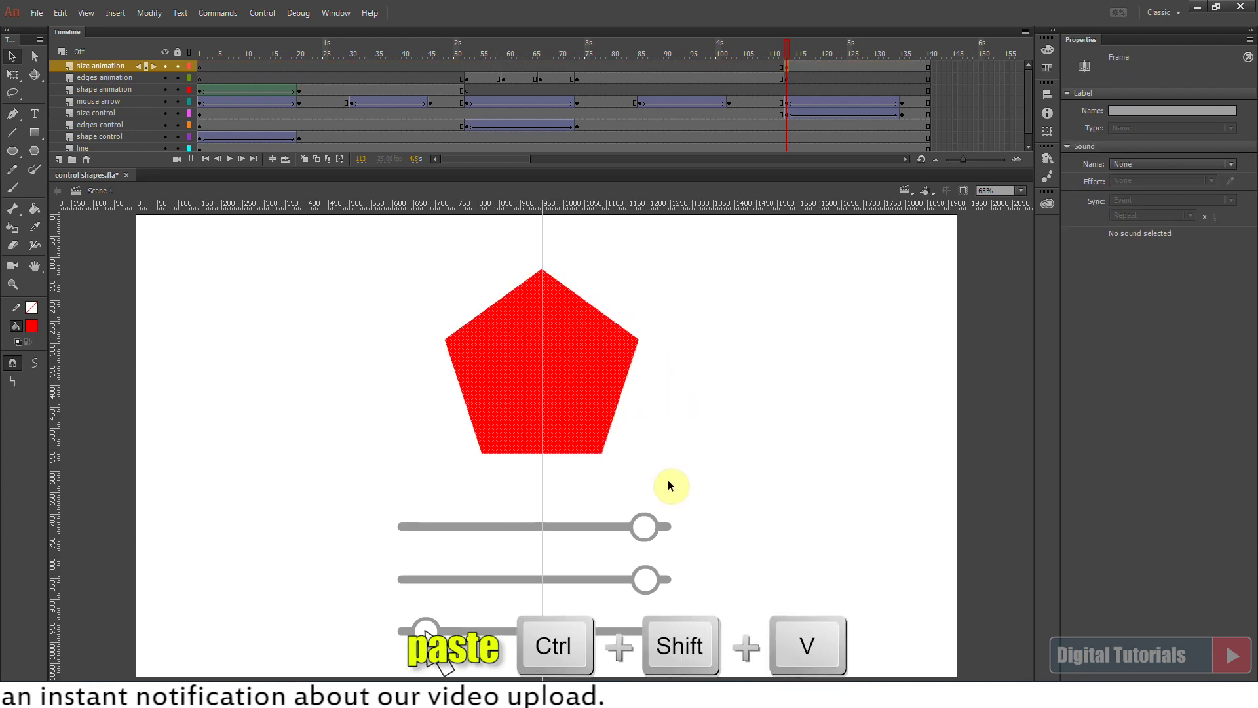
{"action": "left_click", "coordinate": [668, 485]}
Insert a keyframe at frame 135 on the size animation layer and create a shape tween from frame 113.
{"action": "left_click_drag", "start_coordinate": [895, 53], "coordinate": [900, 54]}
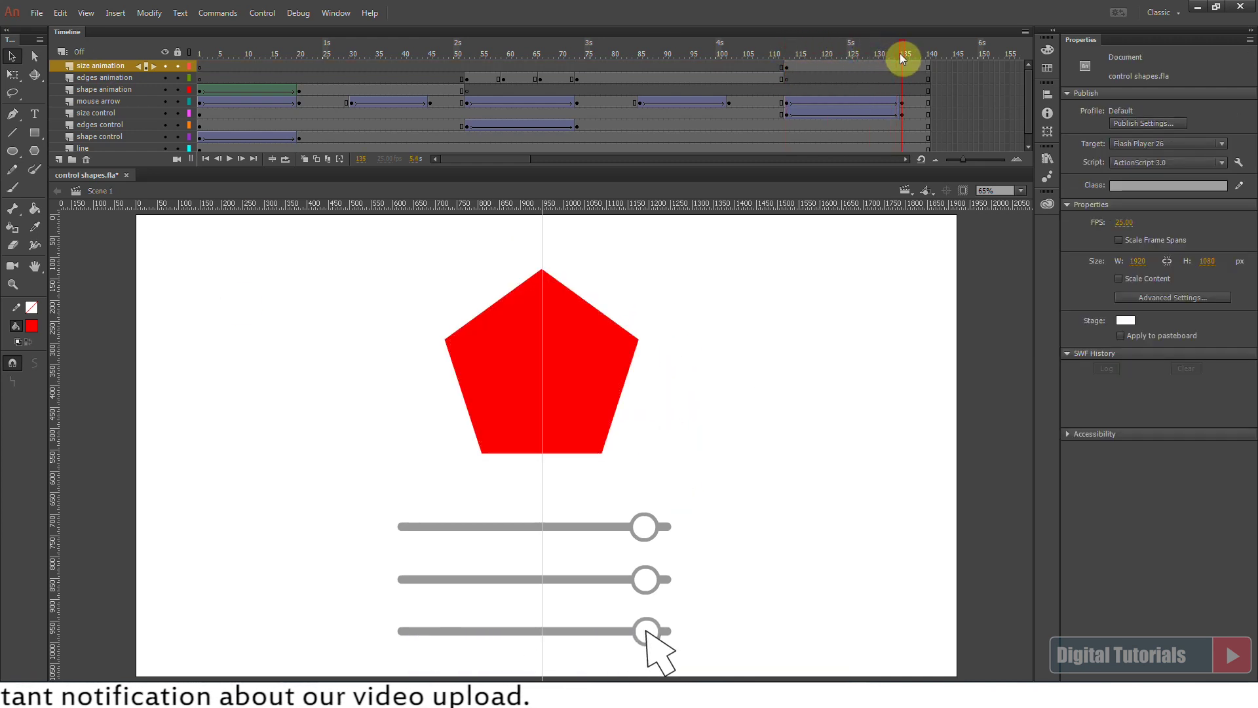
{"action": "left_click", "coordinate": [866, 68]}
{"action": "right_click", "coordinate": [866, 68]}
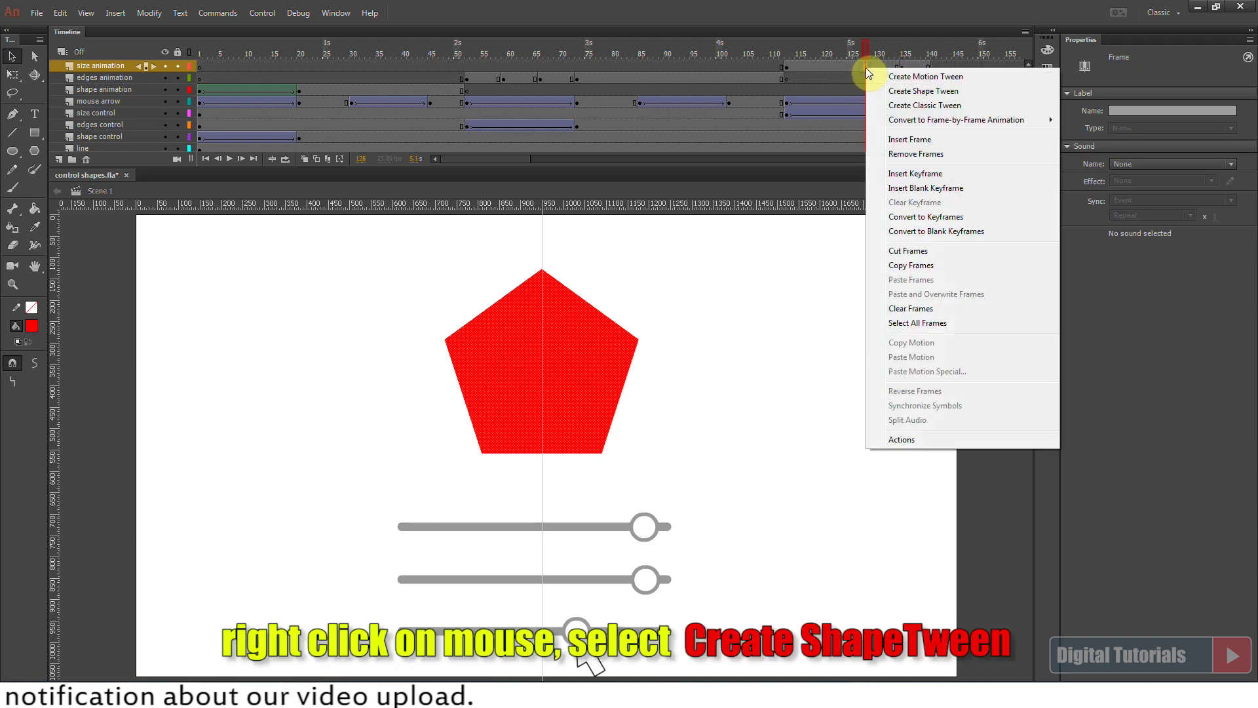
{"action": "left_click", "coordinate": [921, 92]}
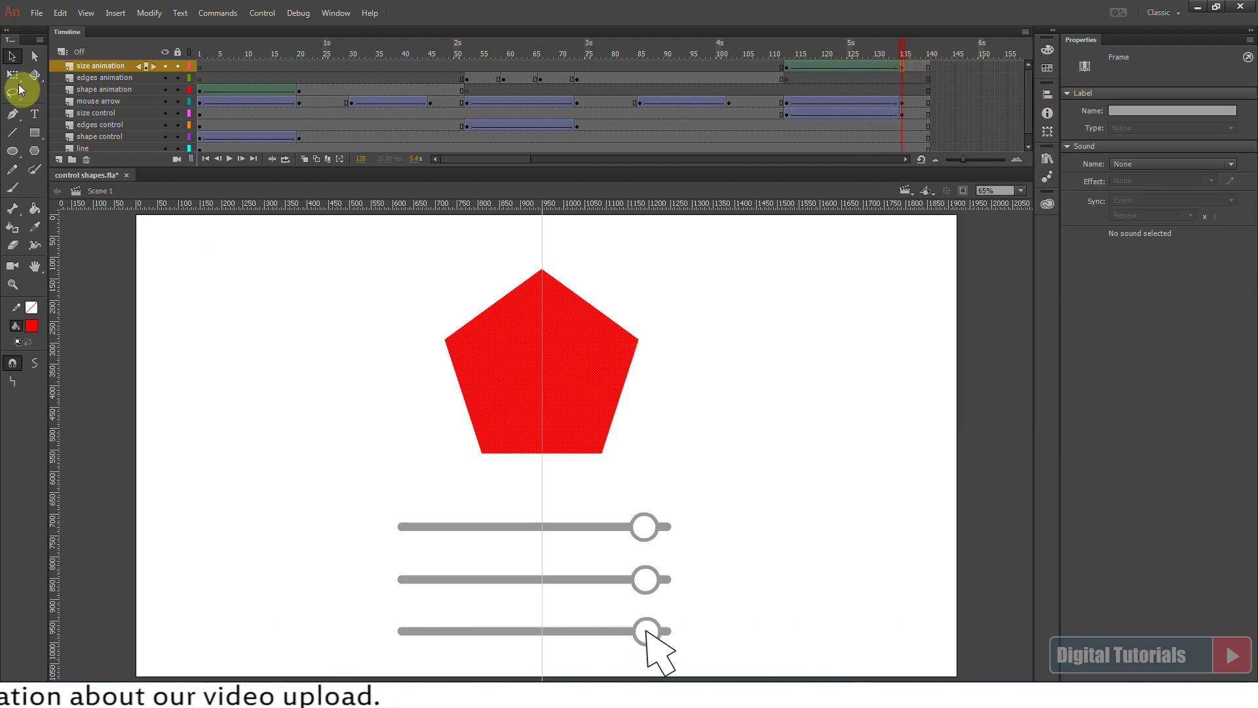
Enlarge the pentagon about its centre with Free Transform at frame 135 and play back the size change.
{"action": "left_click", "coordinate": [13, 74]}
{"action": "left_click", "coordinate": [637, 336]}
{"action": "left_click_drag", "start_coordinate": [639, 267], "coordinate": [700, 236]}
{"action": "left_click_drag", "start_coordinate": [902, 51], "coordinate": [775, 64]}
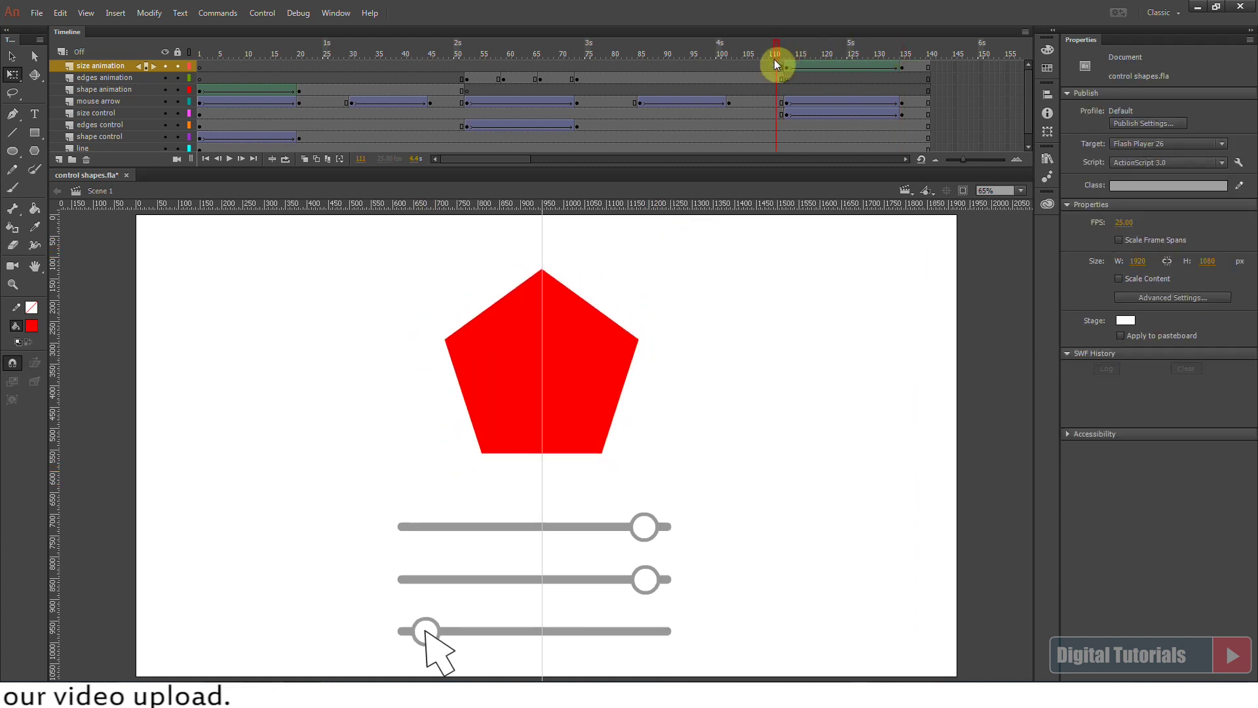
{"action": "key", "text": "Return"}
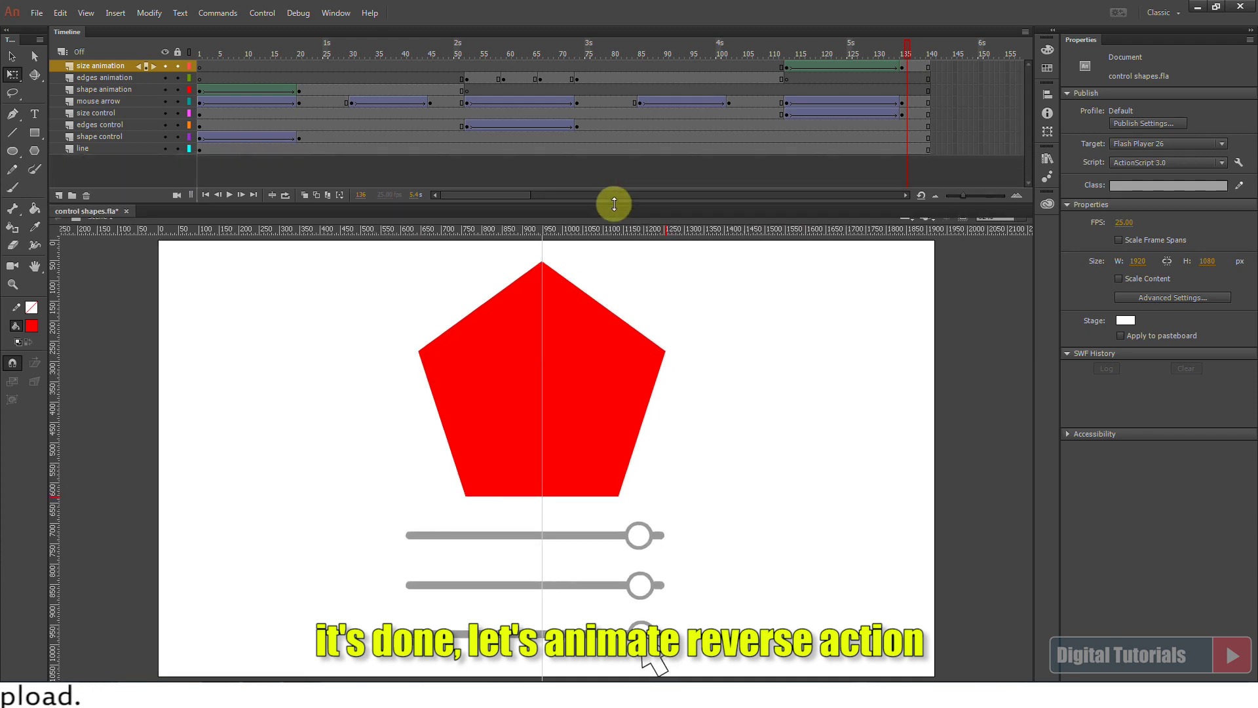
Extend the frames of all layers to about frame 189.
{"action": "left_click_drag", "start_coordinate": [509, 159], "coordinate": [527, 164]}
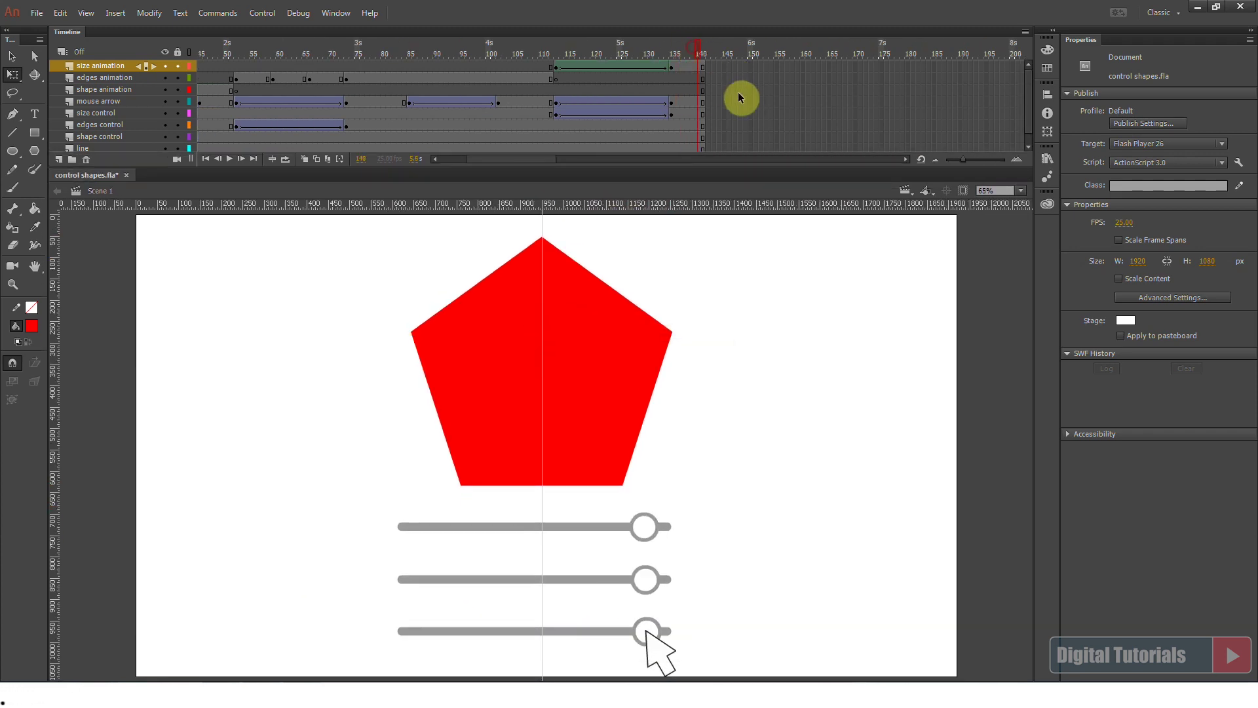
{"action": "key", "text": "F5"}
{"action": "key", "text": "F5"}
{"action": "key", "text": "F5"}
{"action": "key", "text": "F5"}
{"action": "key", "text": "F5"}
{"action": "key", "text": "F5"}
{"action": "key", "text": "F5"}
{"action": "key", "text": "F5"}
{"action": "key", "text": "F5"}
{"action": "mouse_move", "coordinate": [675, 57]}
{"action": "left_mouse_down"}
{"action": "mouse_move", "coordinate": [606, 61]}
{"action": "mouse_move", "coordinate": [673, 64]}
{"action": "left_mouse_up"}
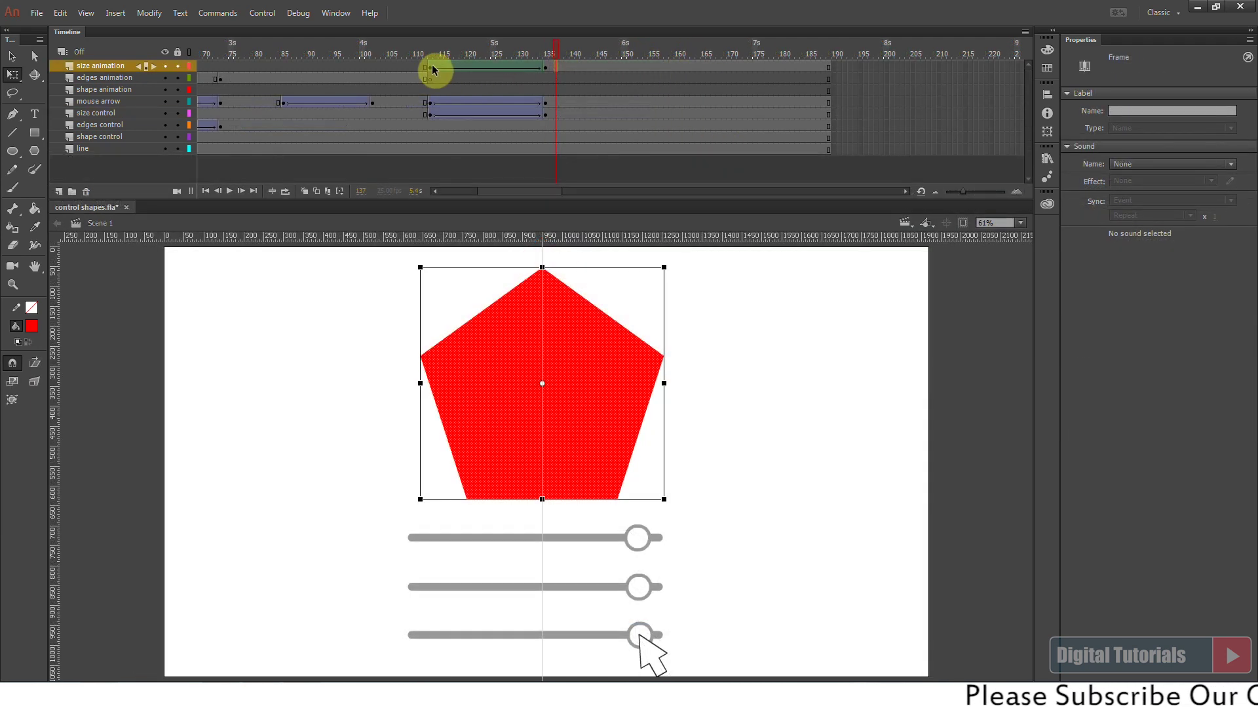
Duplicate the size animation tween frames to start at about frame 156 and reverse the copied frames.
{"action": "left_click_drag", "start_coordinate": [435, 67], "coordinate": [686, 64]}
{"action": "right_click", "coordinate": [673, 65]}
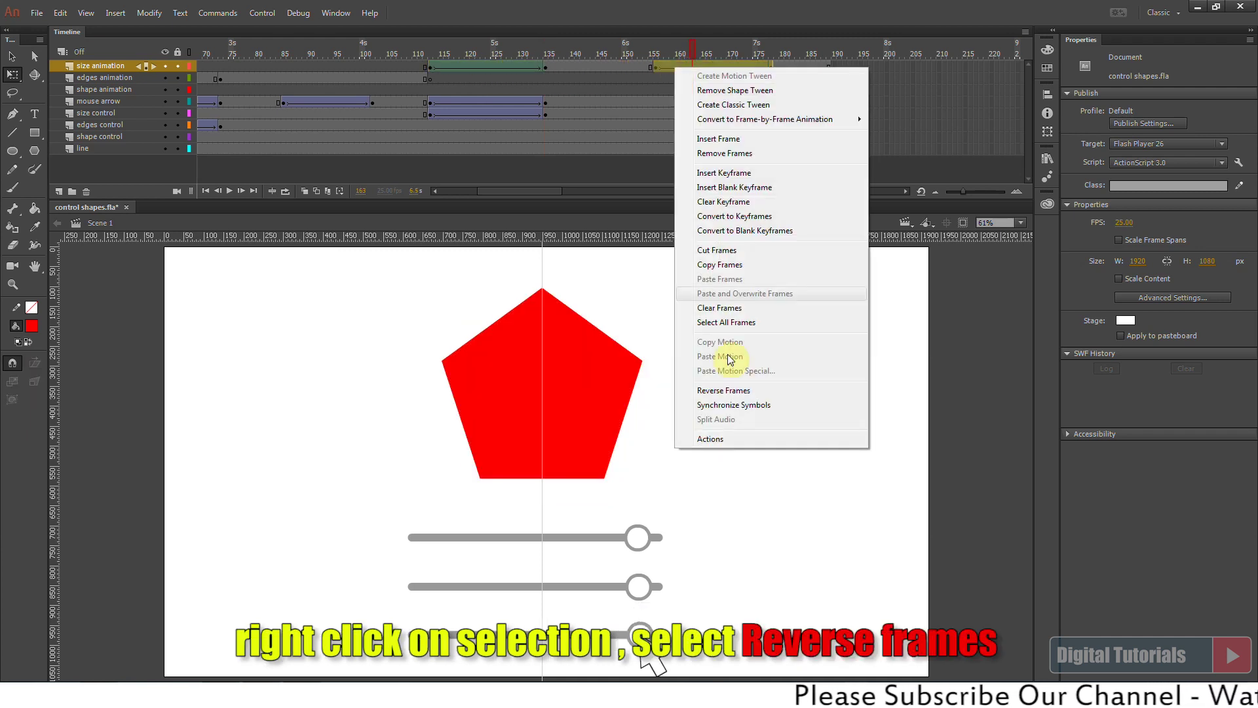
{"action": "left_click", "coordinate": [723, 389]}
Duplicate the last mouse arrow and size control tweens to about frame 156, reverse the copied frames, and play them back.
{"action": "left_click_drag", "start_coordinate": [694, 53], "coordinate": [774, 70]}
{"action": "left_click_drag", "start_coordinate": [429, 102], "coordinate": [545, 113]}
{"action": "left_click_drag", "start_coordinate": [458, 119], "coordinate": [690, 118]}
{"action": "right_click", "coordinate": [715, 115]}
{"action": "left_click", "coordinate": [760, 434]}
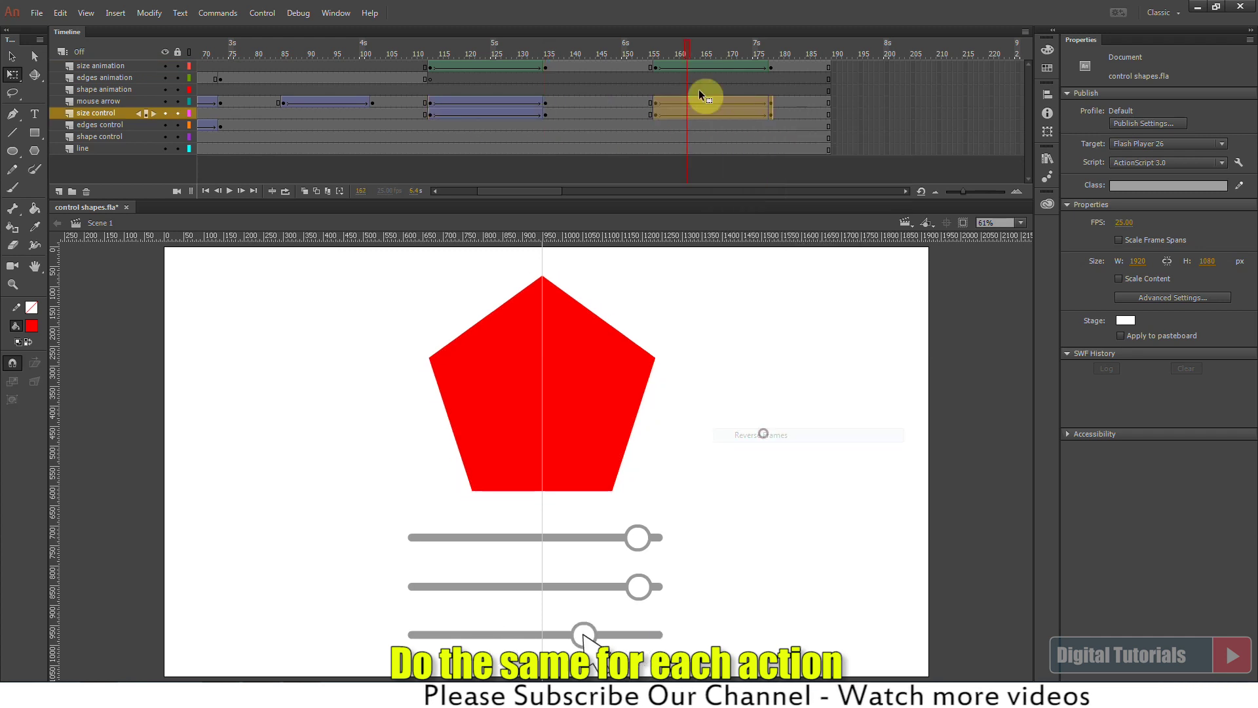
{"action": "left_click", "coordinate": [632, 46]}
{"action": "key", "text": "Return"}
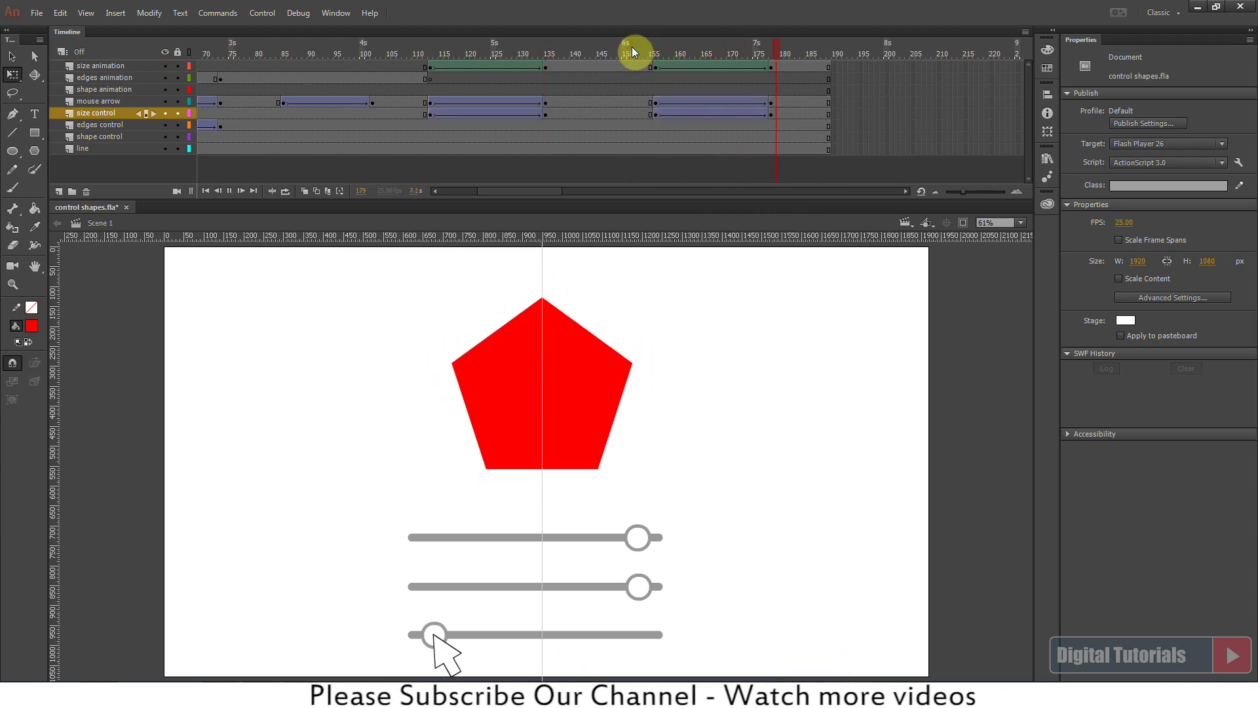
Duplicate the mouse arrow frames from 52 to 102 to about frame 190 and reverse the copied frames.
{"action": "left_click_drag", "start_coordinate": [552, 189], "coordinate": [556, 189]}
{"action": "left_click_drag", "start_coordinate": [964, 191], "coordinate": [958, 193]}
{"action": "mouse_move", "coordinate": [559, 191]}
{"action": "left_mouse_down"}
{"action": "mouse_move", "coordinate": [528, 192]}
{"action": "mouse_move", "coordinate": [539, 194]}
{"action": "left_mouse_up"}
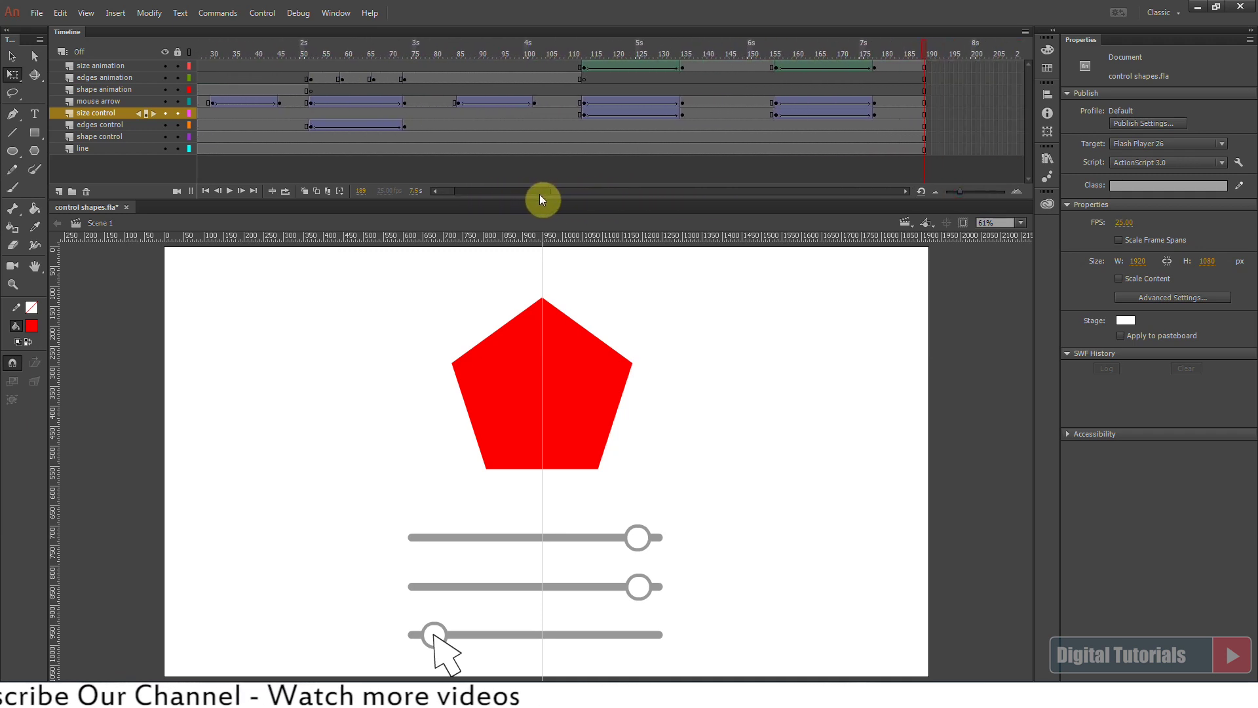
{"action": "left_click_drag", "start_coordinate": [883, 49], "coordinate": [902, 72]}
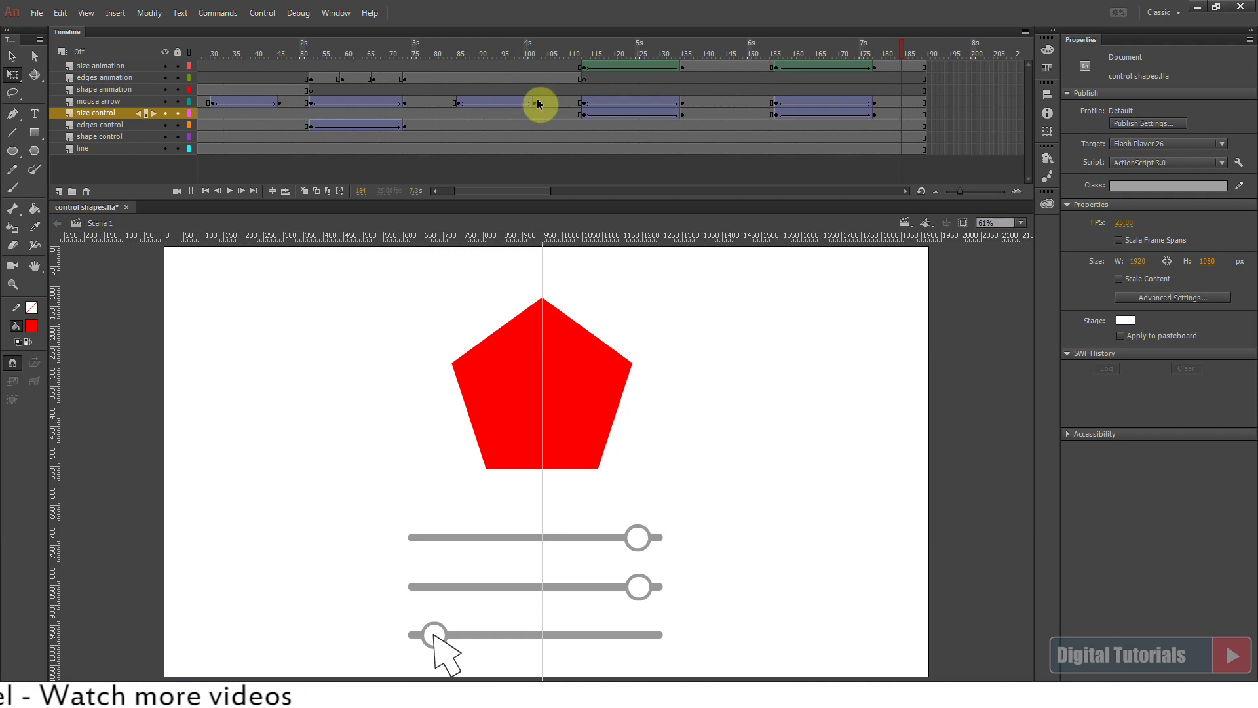
{"action": "left_click_drag", "start_coordinate": [537, 103], "coordinate": [411, 107]}
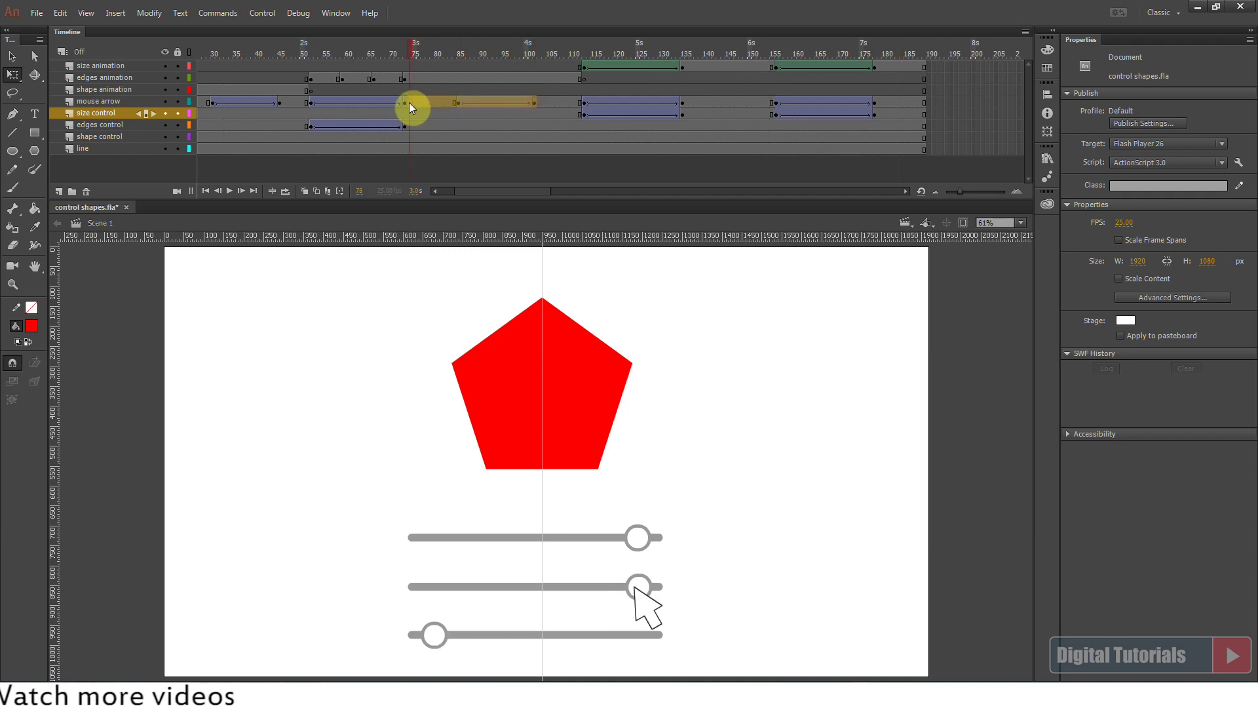
{"action": "left_click", "coordinate": [313, 103]}
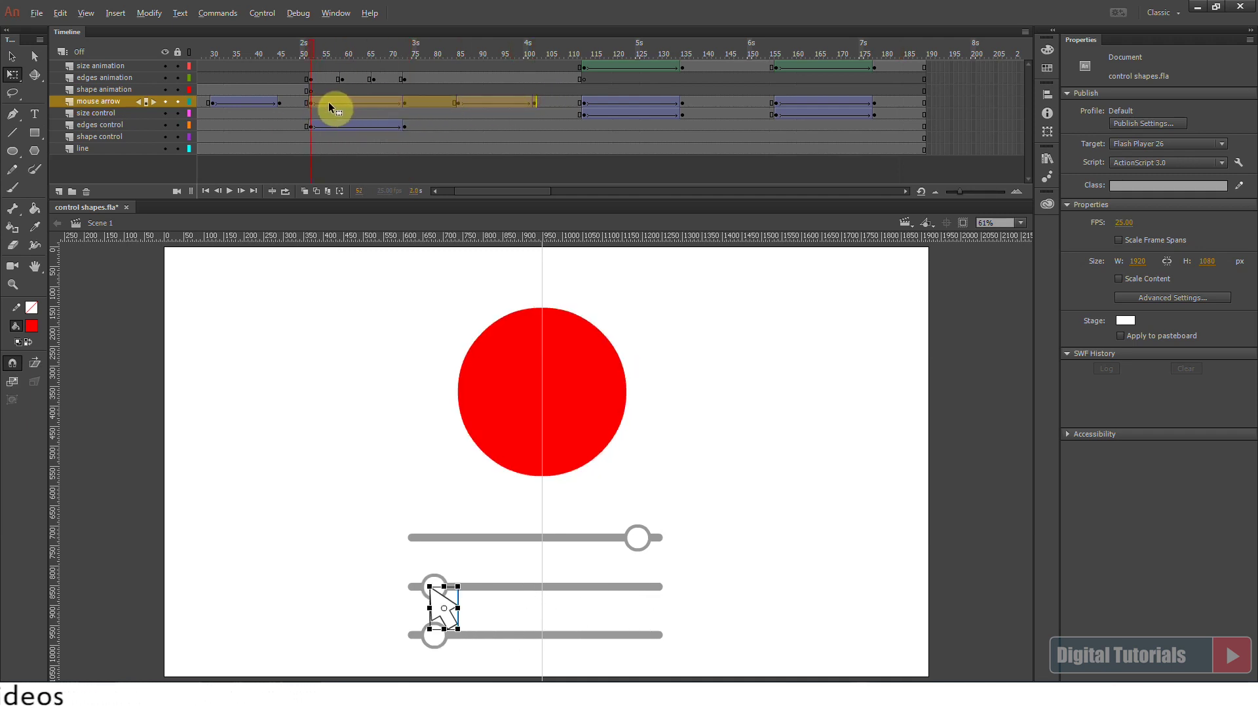
{"action": "left_click", "coordinate": [945, 103]}
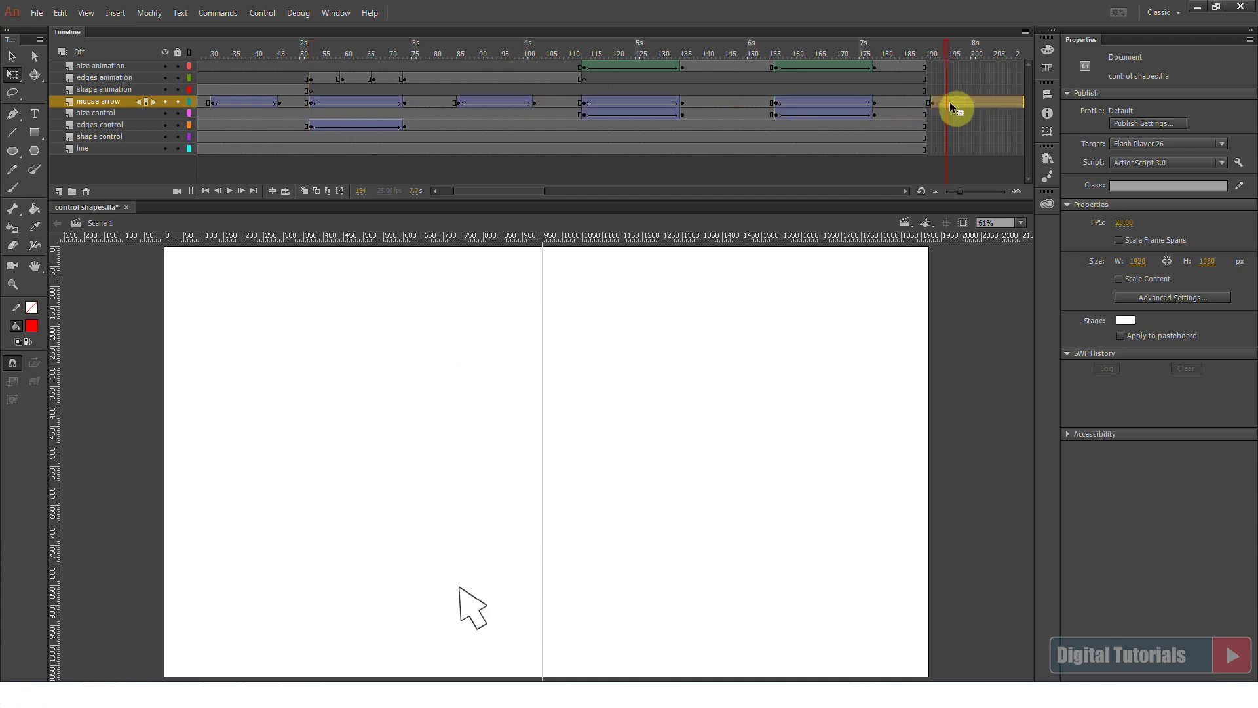
{"action": "right_click", "coordinate": [950, 103]}
{"action": "left_click", "coordinate": [997, 427]}
Extend the frames of all layers to about frame 269 and play the timeline.
{"action": "left_click", "coordinate": [562, 191]}
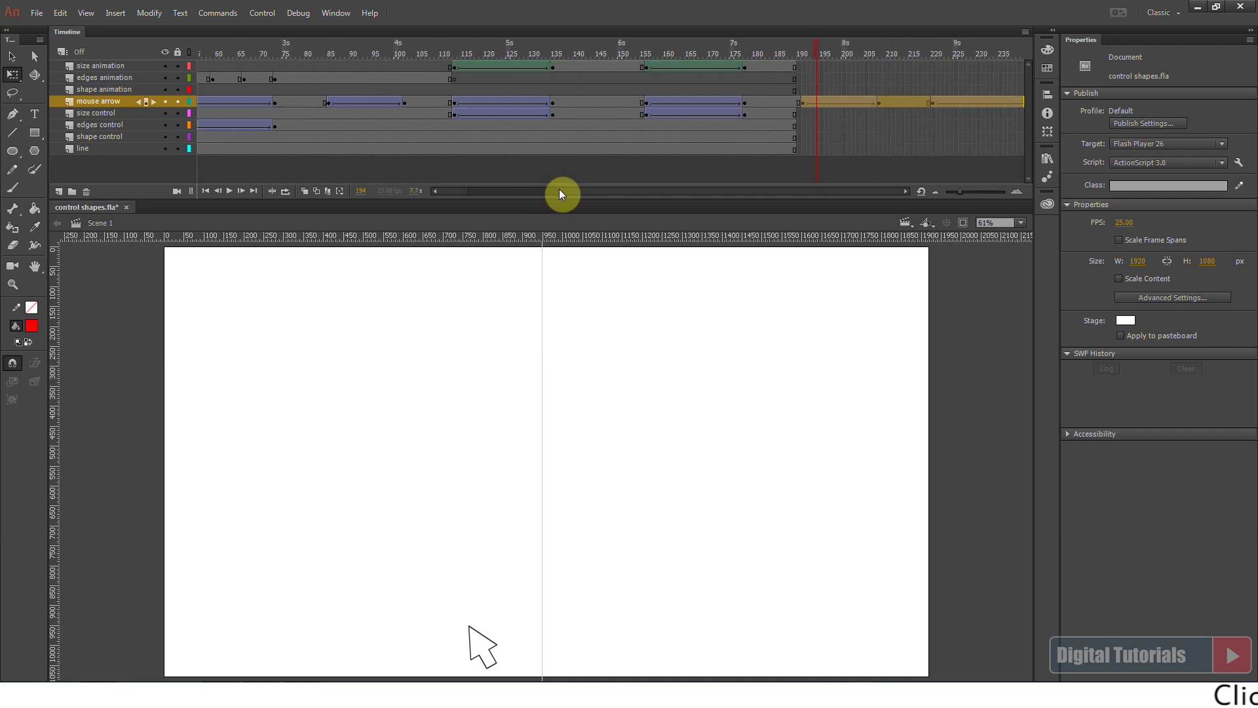
{"action": "left_click_drag", "start_coordinate": [845, 70], "coordinate": [880, 150]}
{"action": "left_click", "coordinate": [517, 54]}
{"action": "key", "text": "Return"}
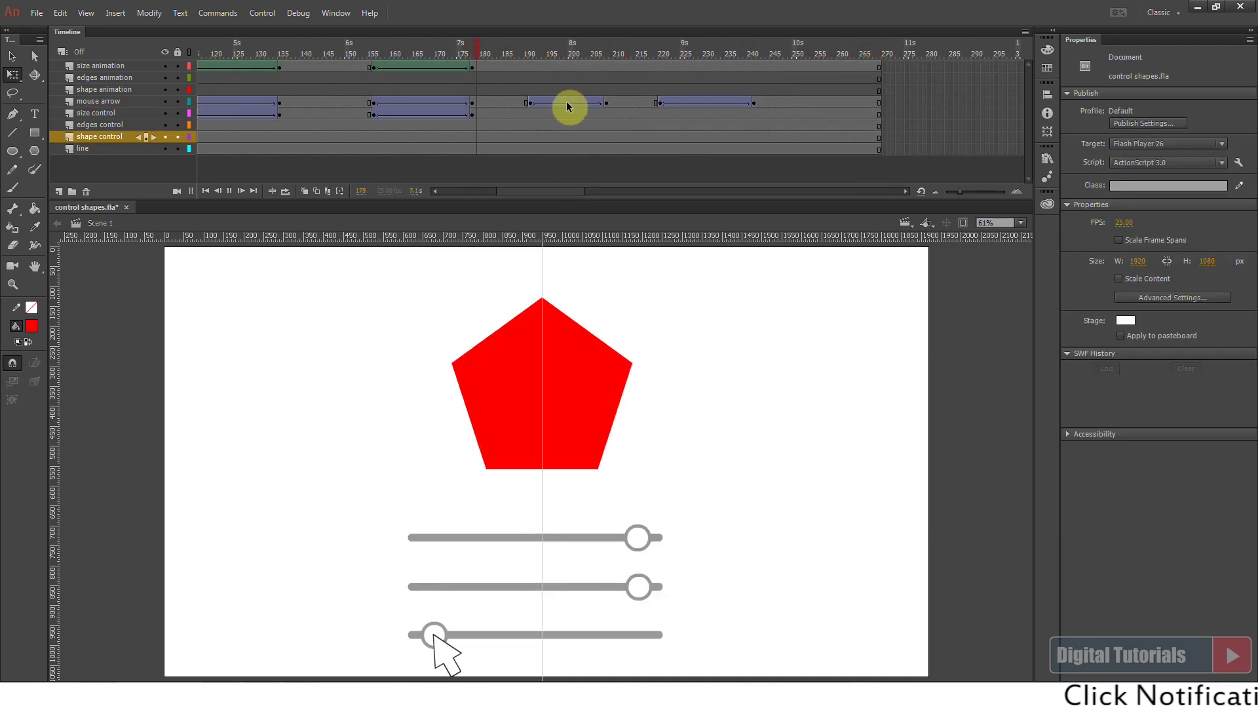
Duplicate the edges animation frames from about 52 to 73 to about frame 220 and reverse the copied frames.
{"action": "left_click_drag", "start_coordinate": [557, 192], "coordinate": [517, 180]}
{"action": "left_click_drag", "start_coordinate": [251, 82], "coordinate": [340, 81]}
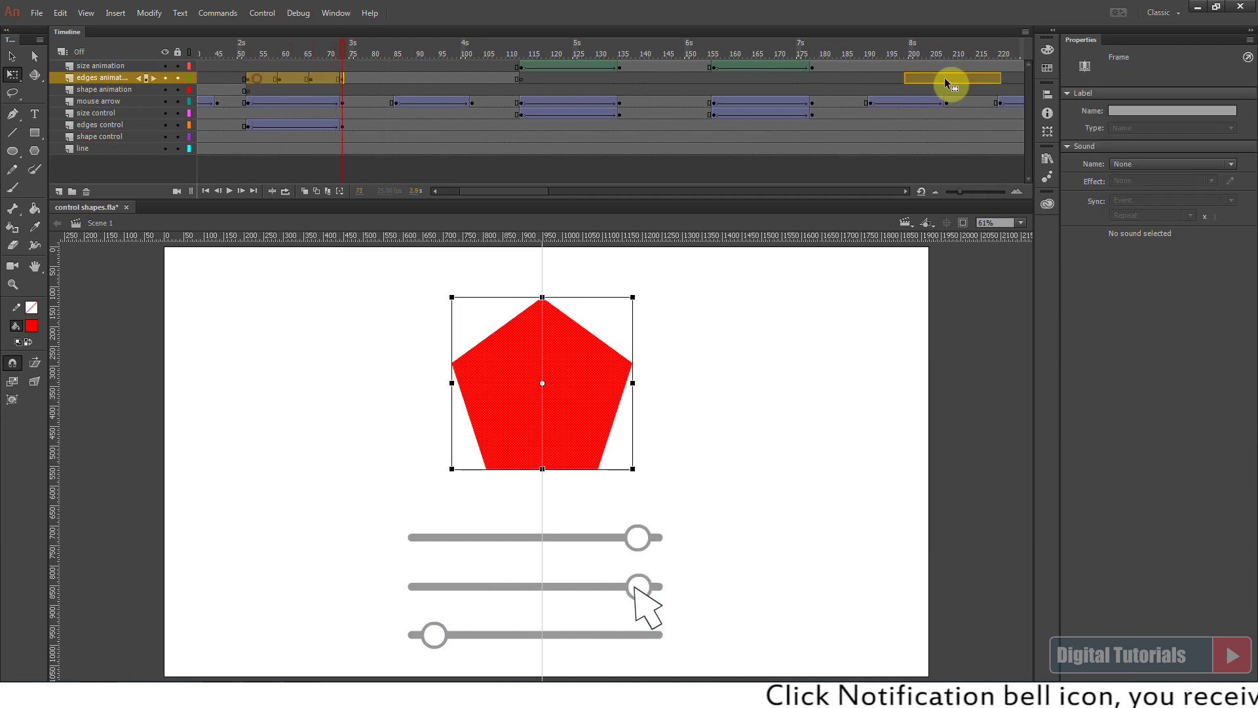
{"action": "left_click", "coordinate": [1008, 79]}
{"action": "right_click", "coordinate": [1009, 79]}
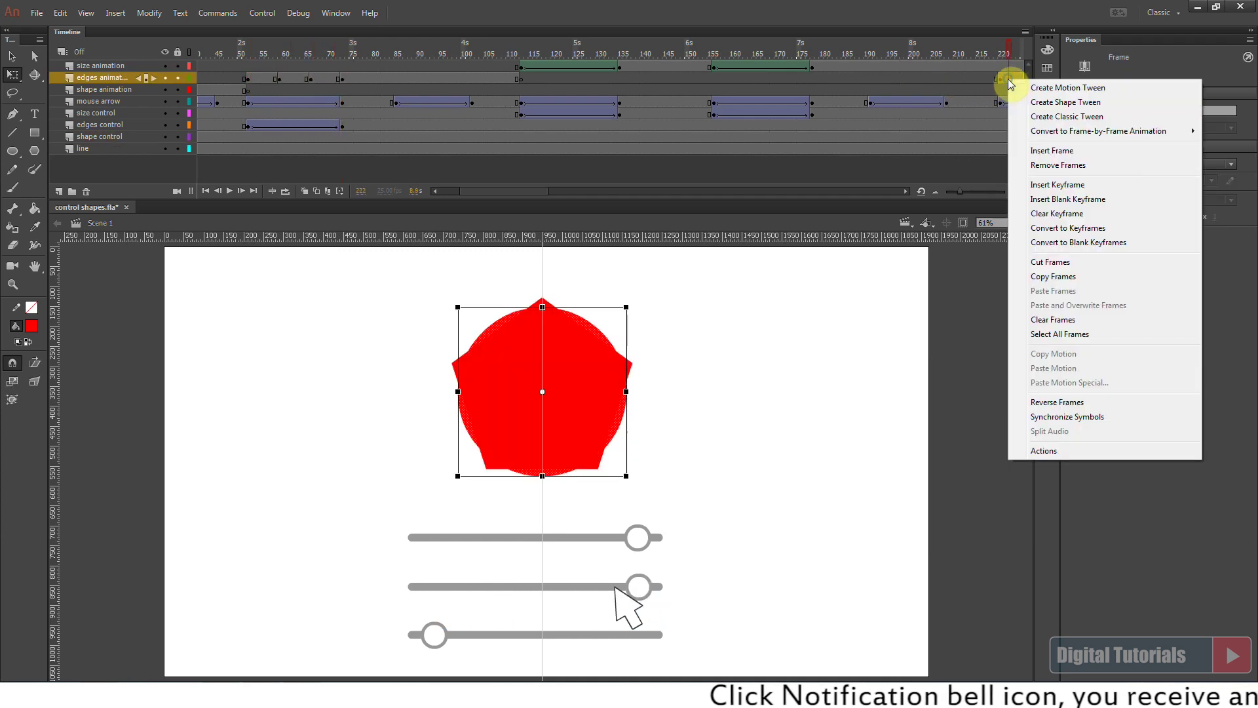
{"action": "left_click", "coordinate": [1049, 407]}
{"action": "left_click", "coordinate": [977, 46]}
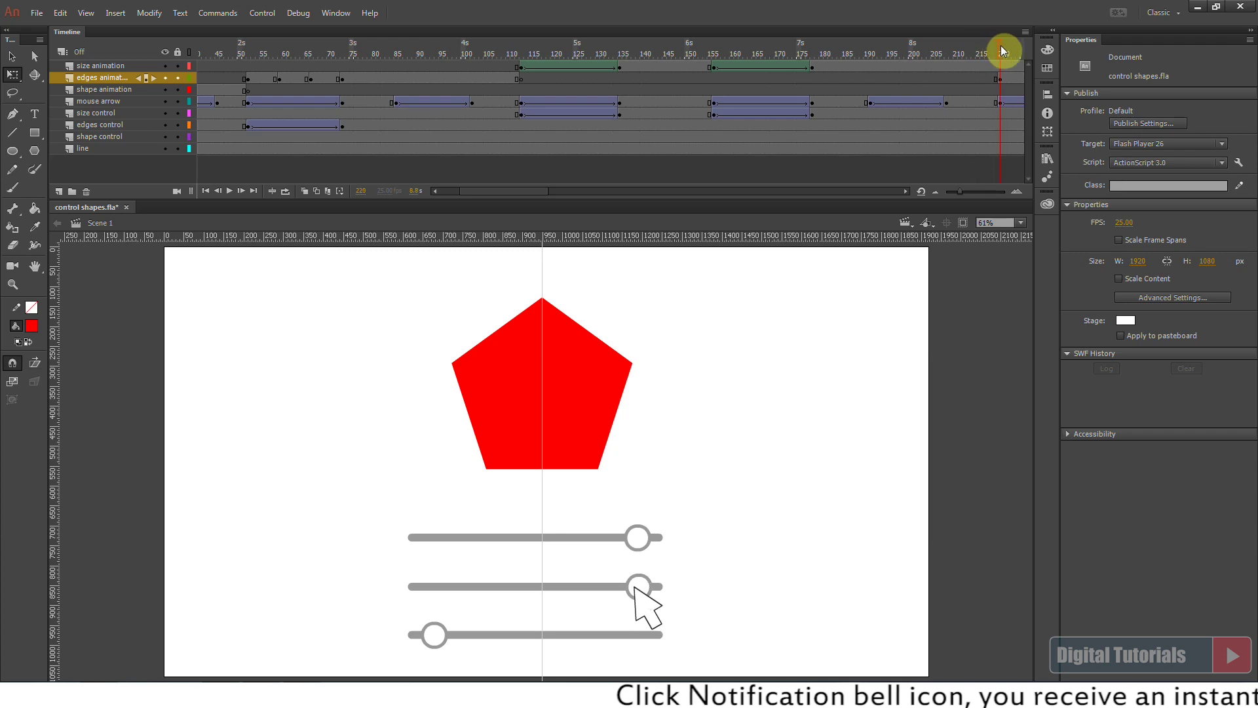
Insert a blank keyframe on the size animation layer at about frame 220 and move the copied edges keyframes earlier, ending at about frame 241.
{"action": "left_click", "coordinate": [1000, 67]}
{"action": "key", "text": "F7"}
{"action": "left_click_drag", "start_coordinate": [1001, 50], "coordinate": [706, 61]}
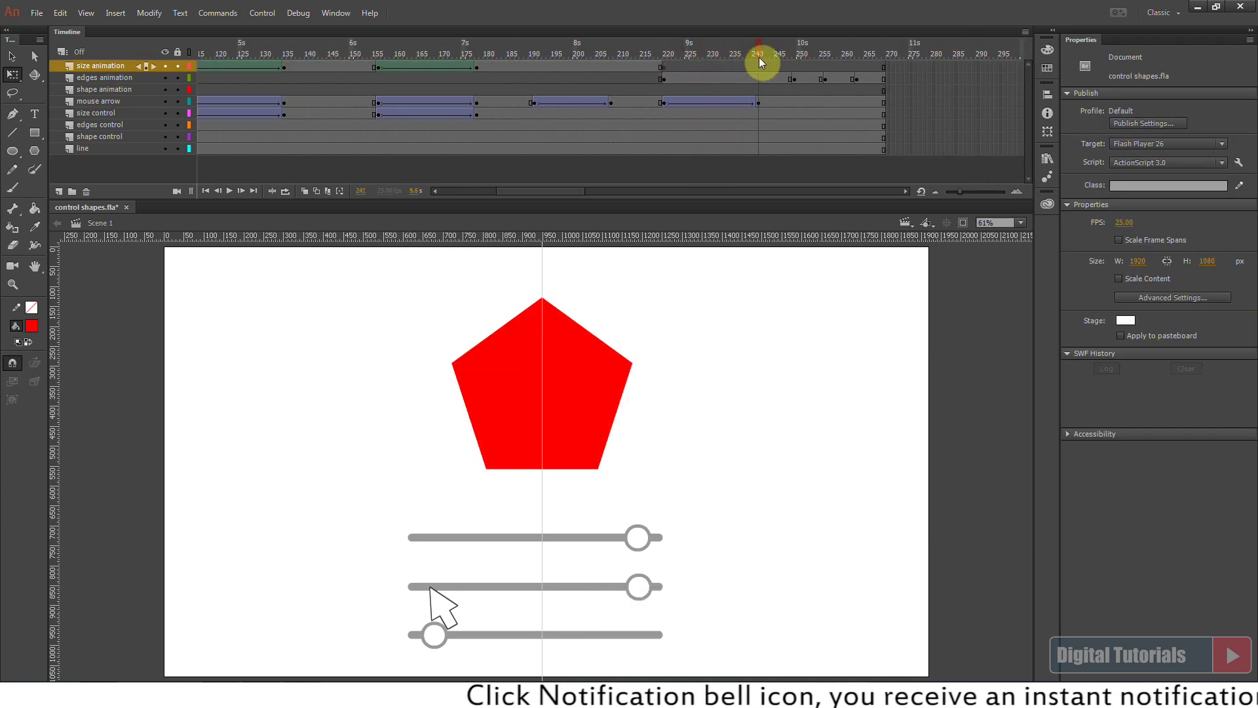
{"action": "left_click_drag", "start_coordinate": [797, 79], "coordinate": [855, 78]}
{"action": "left_click_drag", "start_coordinate": [734, 79], "coordinate": [758, 46]}
Duplicate the edges control tween to about frame 220, reverse the copied frames, and scrub through the result.
{"action": "left_click_drag", "start_coordinate": [552, 191], "coordinate": [519, 189]}
{"action": "left_click", "coordinate": [635, 585]}
{"action": "left_click_drag", "start_coordinate": [235, 125], "coordinate": [764, 131]}
{"action": "right_click", "coordinate": [764, 131]}
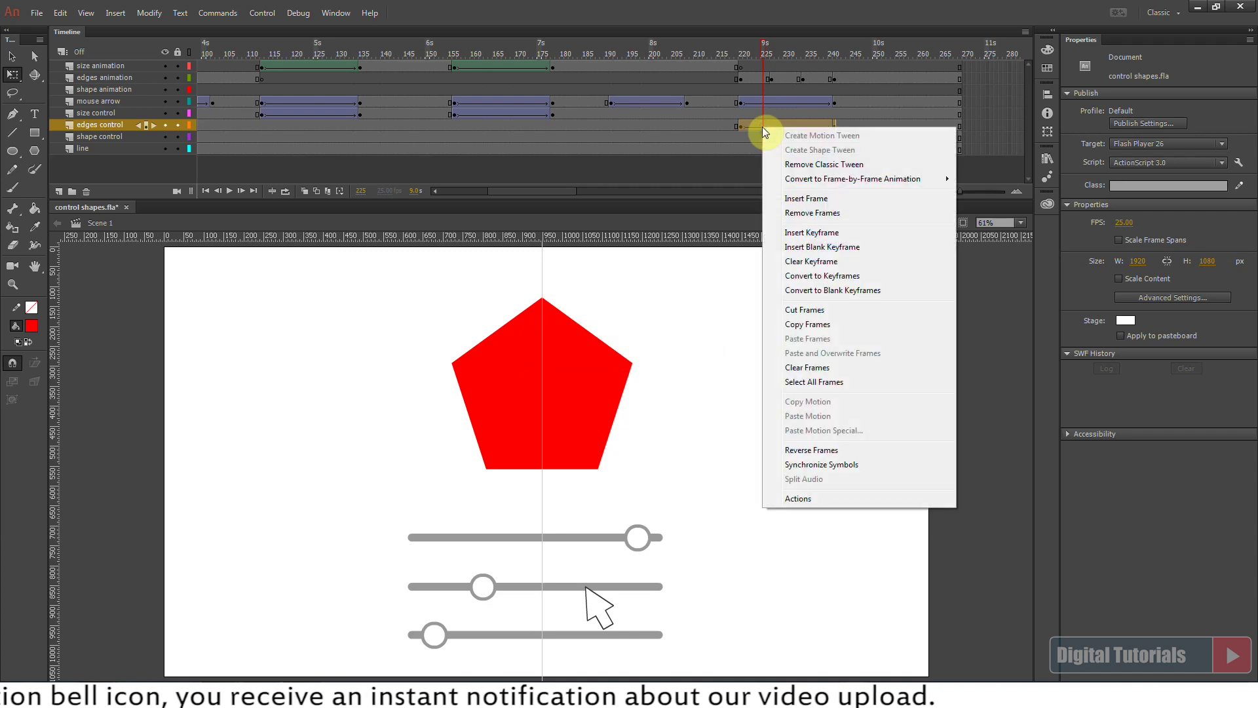
{"action": "left_click", "coordinate": [800, 443]}
{"action": "left_click", "coordinate": [765, 58]}
{"action": "left_click_drag", "start_coordinate": [764, 55], "coordinate": [903, 86]}
Duplicate the shape animation tween from frames 1 to 20 to about frame 255 and reverse the copied frames.
{"action": "left_click_drag", "start_coordinate": [549, 195], "coordinate": [481, 191]}
{"action": "left_click_drag", "start_coordinate": [199, 90], "coordinate": [870, 90]}
{"action": "right_click", "coordinate": [856, 90]}
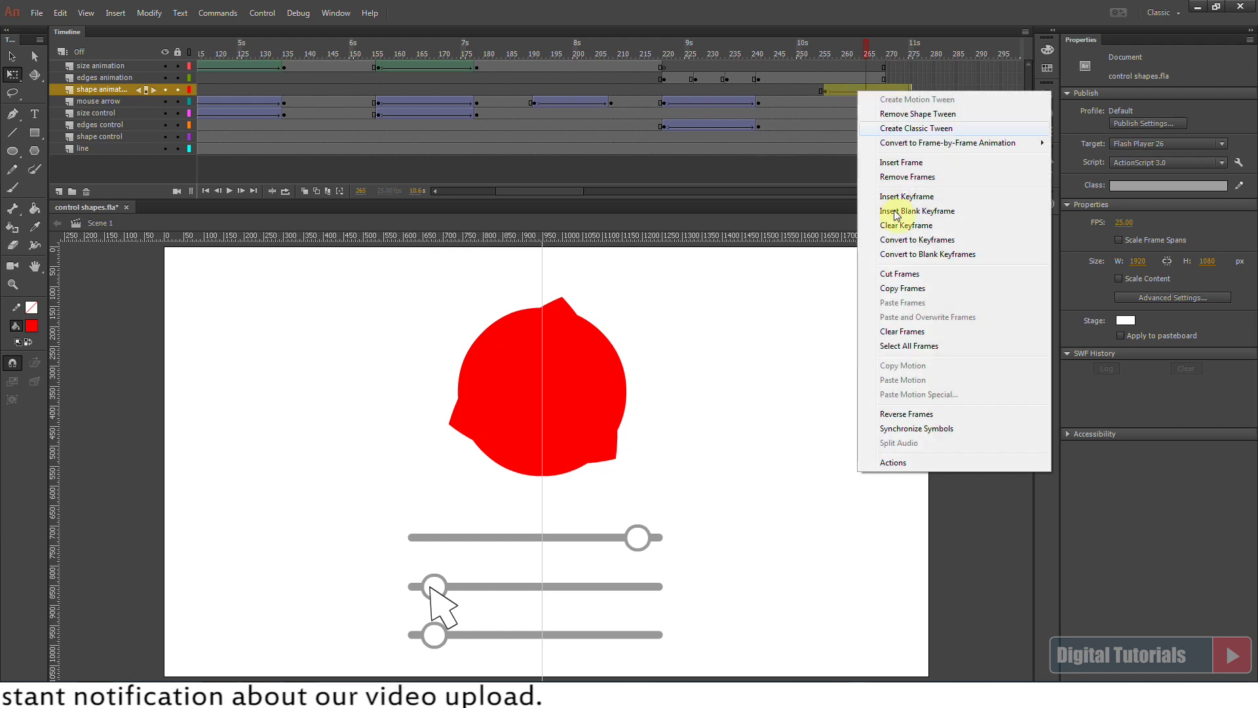
{"action": "left_click", "coordinate": [908, 414]}
Extend all layers to about frame 299 and insert a blank keyframe on the edges animation layer at about frame 255.
{"action": "left_click_drag", "start_coordinate": [956, 69], "coordinate": [1017, 182]}
{"action": "key", "text": "F5"}
{"action": "left_click", "coordinate": [825, 78]}
{"action": "key", "text": "F7"}
{"action": "left_click_drag", "start_coordinate": [793, 51], "coordinate": [910, 91]}
{"action": "mouse_move", "coordinate": [554, 201]}
{"action": "left_mouse_down"}
{"action": "mouse_move", "coordinate": [603, 191]}
{"action": "mouse_move", "coordinate": [565, 188]}
{"action": "left_mouse_up"}
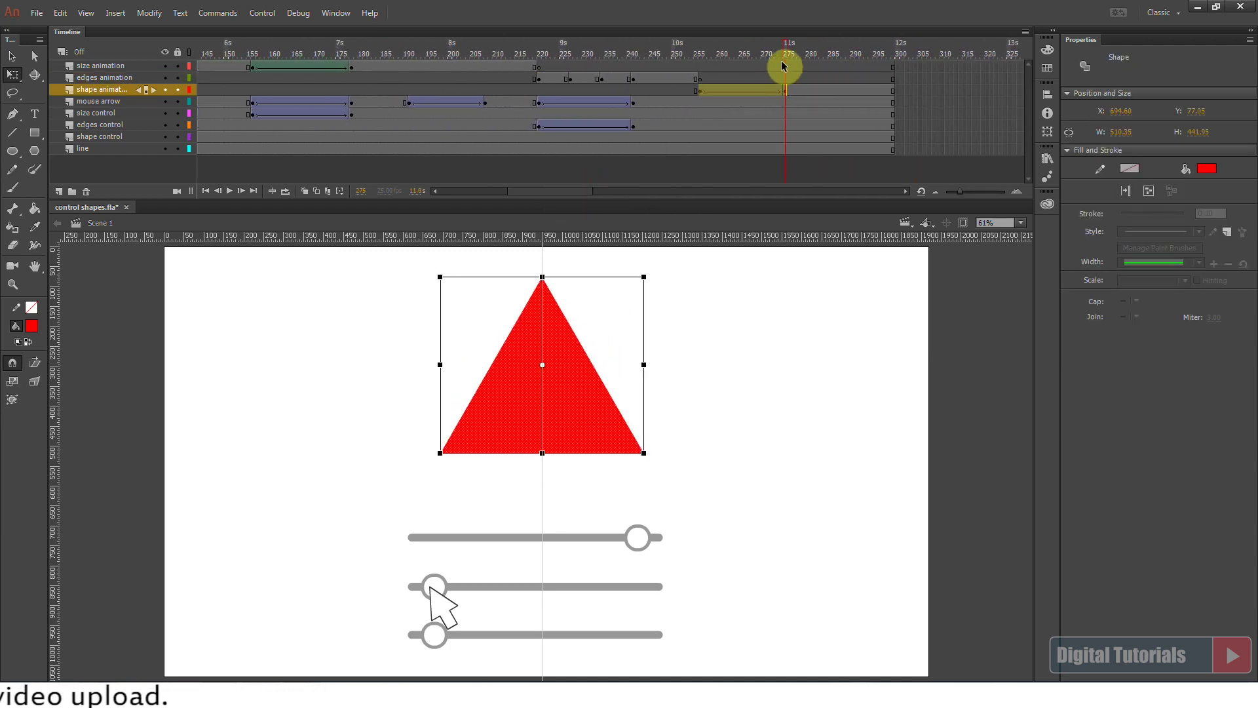
Insert frames on all layers before the copied shape animation tween to push its start to about frame 287.
{"action": "left_click_drag", "start_coordinate": [785, 53], "coordinate": [599, 73]}
{"action": "mouse_move", "coordinate": [699, 76]}
{"action": "left_mouse_down"}
{"action": "mouse_move", "coordinate": [760, 84]}
{"action": "mouse_move", "coordinate": [725, 80]}
{"action": "mouse_move", "coordinate": [705, 97]}
{"action": "left_mouse_up"}
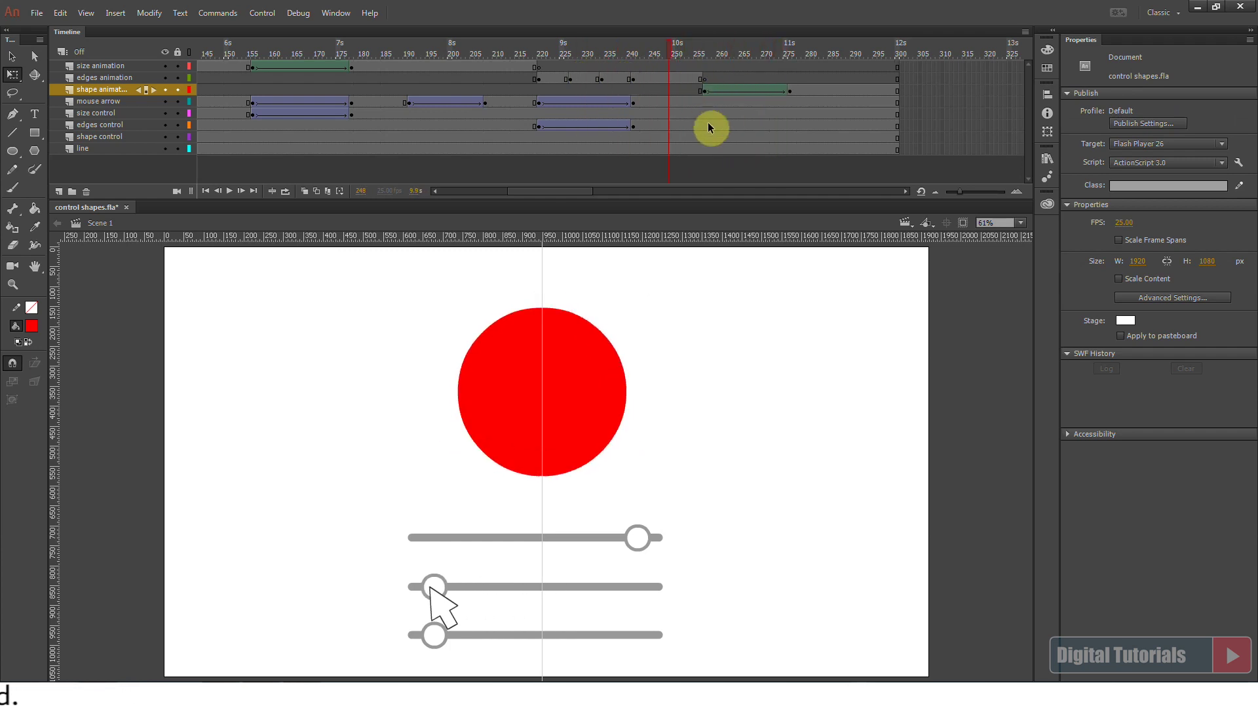
{"action": "key", "text": "Return"}
Duplicate the first two mouse arrow tweens from frames 1 to 45 to about frame 255 and reverse the copied frames.
{"action": "left_click_drag", "start_coordinate": [568, 190], "coordinate": [493, 190]}
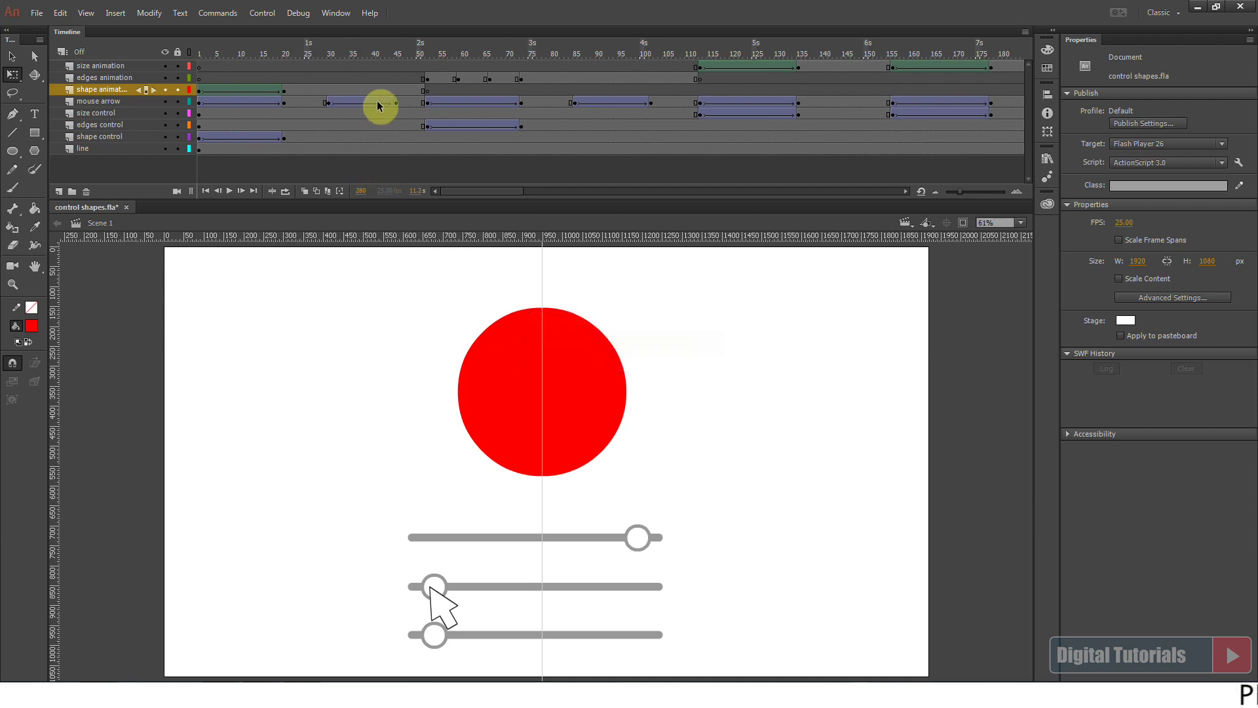
{"action": "left_click", "coordinate": [399, 104]}
{"action": "left_click_drag", "start_coordinate": [402, 103], "coordinate": [210, 105]}
{"action": "left_click_drag", "start_coordinate": [365, 101], "coordinate": [934, 101]}
{"action": "left_click_drag", "start_coordinate": [847, 98], "coordinate": [934, 100]}
{"action": "right_click", "coordinate": [843, 108]}
{"action": "left_click", "coordinate": [853, 101]}
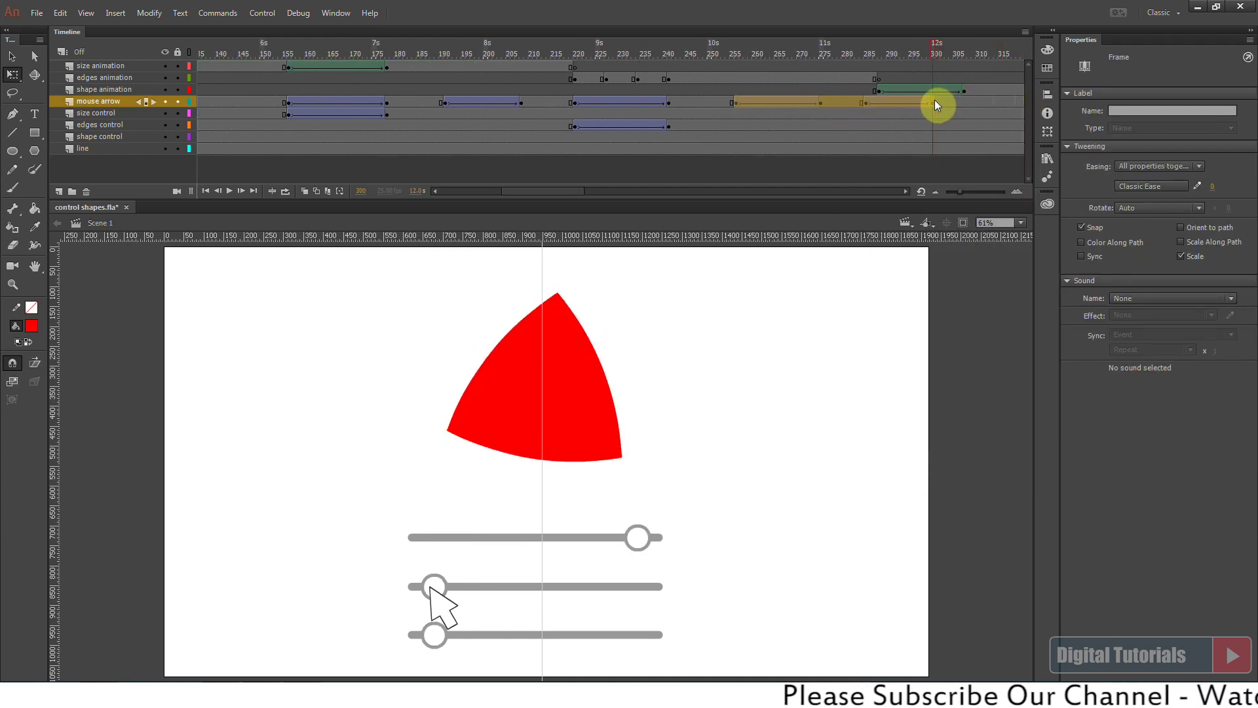
{"action": "right_click", "coordinate": [923, 100]}
{"action": "left_click", "coordinate": [964, 424]}
Move the edges animation blank keyframe and the reversed shape animation tween to about frame 280, aligned with the last mouse arrow tween.
{"action": "left_click_drag", "start_coordinate": [729, 55], "coordinate": [963, 90]}
{"action": "left_click", "coordinate": [880, 79]}
{"action": "left_click_drag", "start_coordinate": [879, 79], "coordinate": [73, 121]}
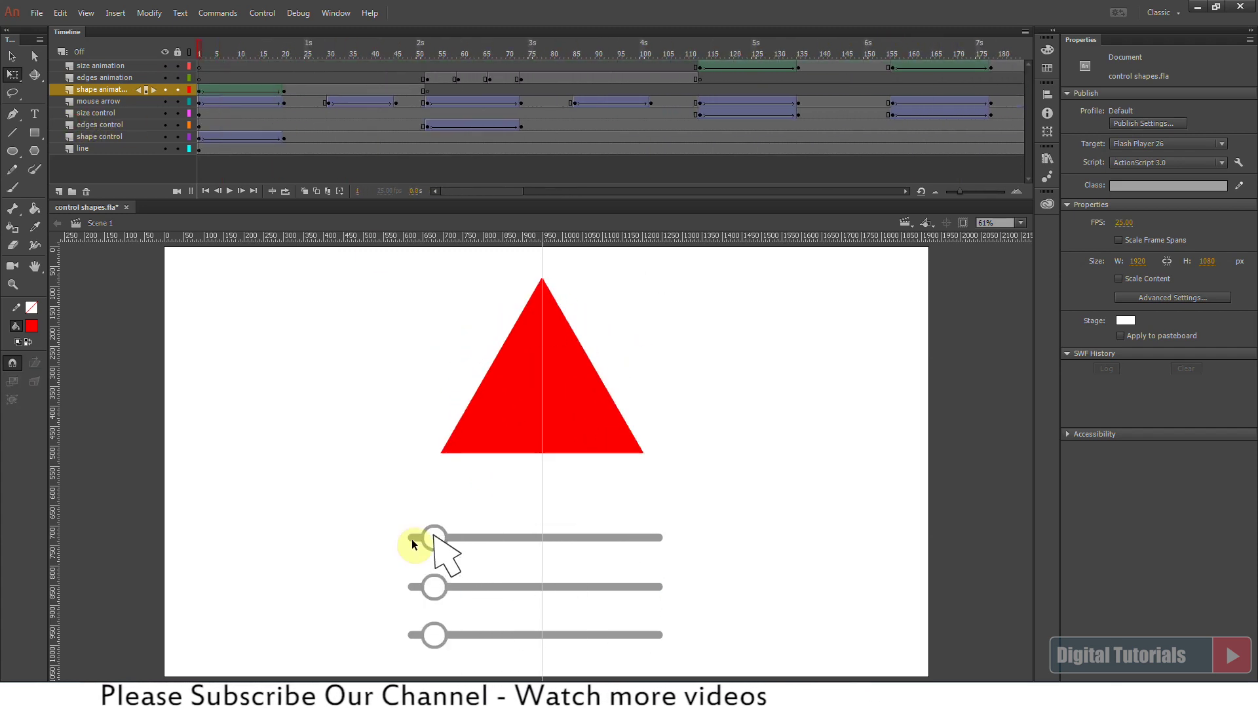
Duplicate the shape control tween from frames 1 to 20 to about frame 280 and reverse the copied frames.
{"action": "left_click", "coordinate": [430, 529]}
{"action": "left_click_drag", "start_coordinate": [196, 137], "coordinate": [830, 136]}
{"action": "right_click", "coordinate": [831, 136]}
{"action": "left_click", "coordinate": [880, 459]}
Play and scrub the timeline to its end at about frame 330 to review the complete slider animation.
{"action": "left_click_drag", "start_coordinate": [808, 51], "coordinate": [785, 52]}
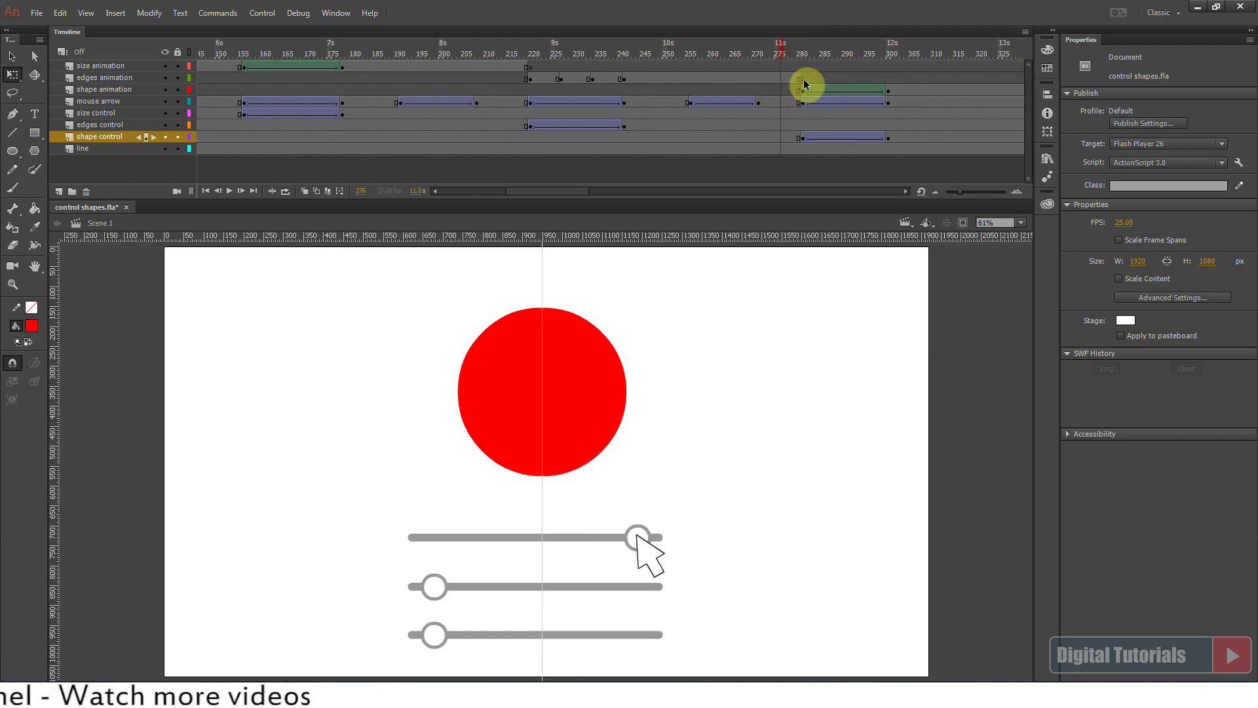
{"action": "key", "text": "Return"}
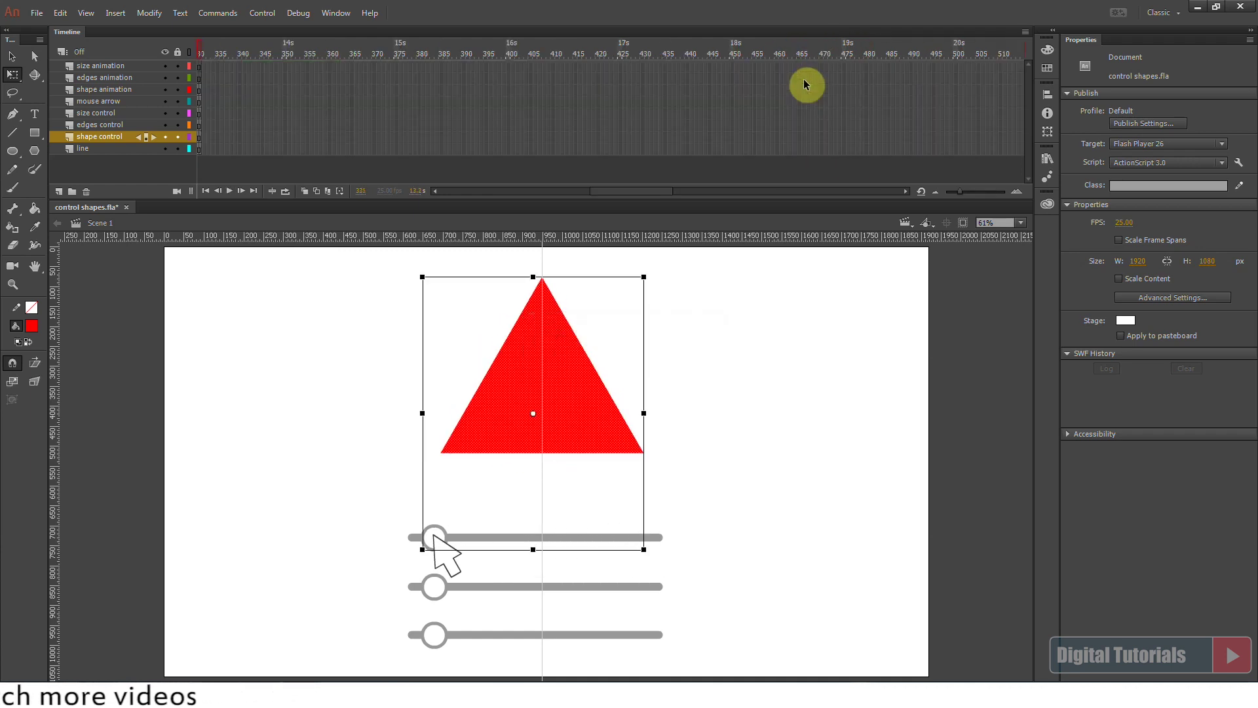
{"action": "left_click_drag", "start_coordinate": [206, 50], "coordinate": [497, 88]}
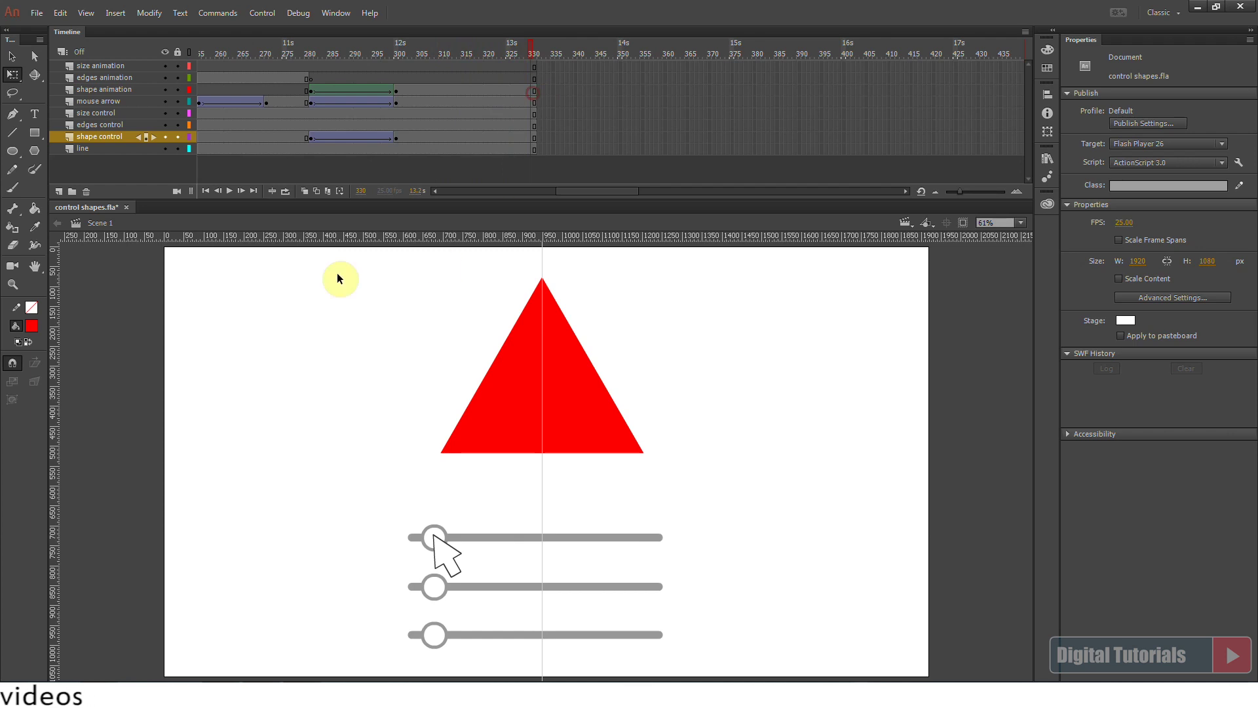
{"action": "left_click", "coordinate": [227, 191]}
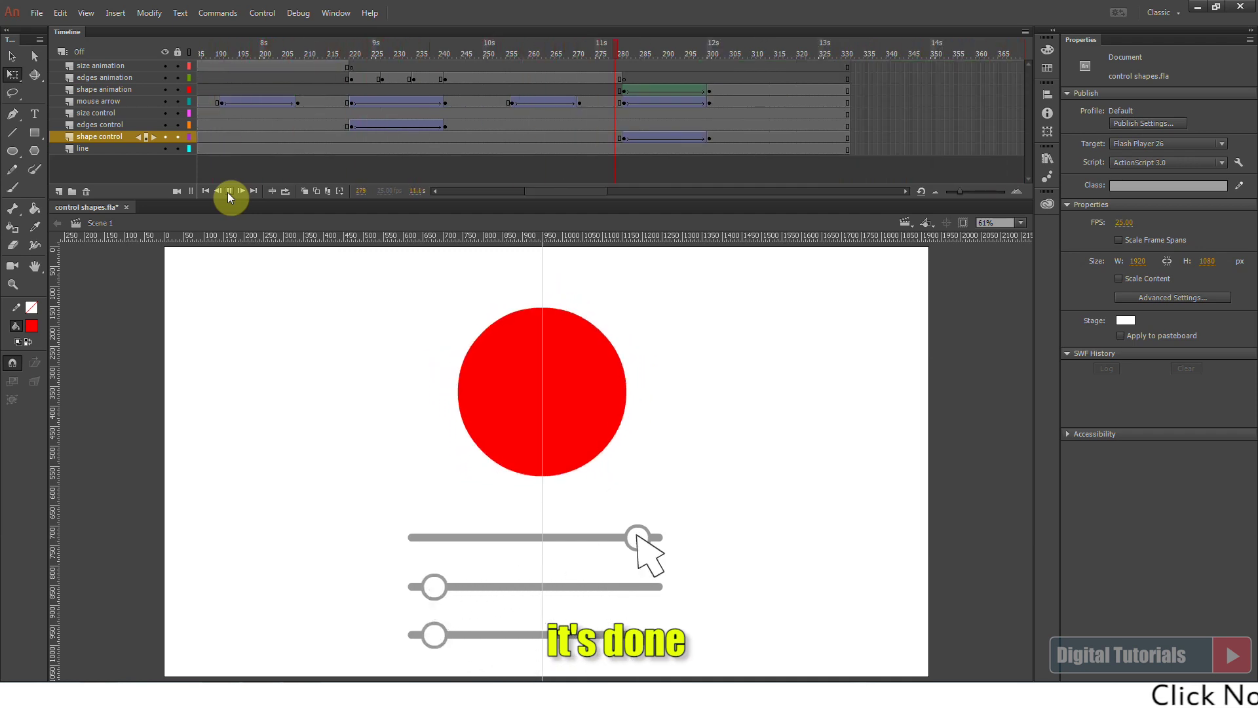
{"action": "left_click_drag", "start_coordinate": [849, 49], "coordinate": [908, 95]}
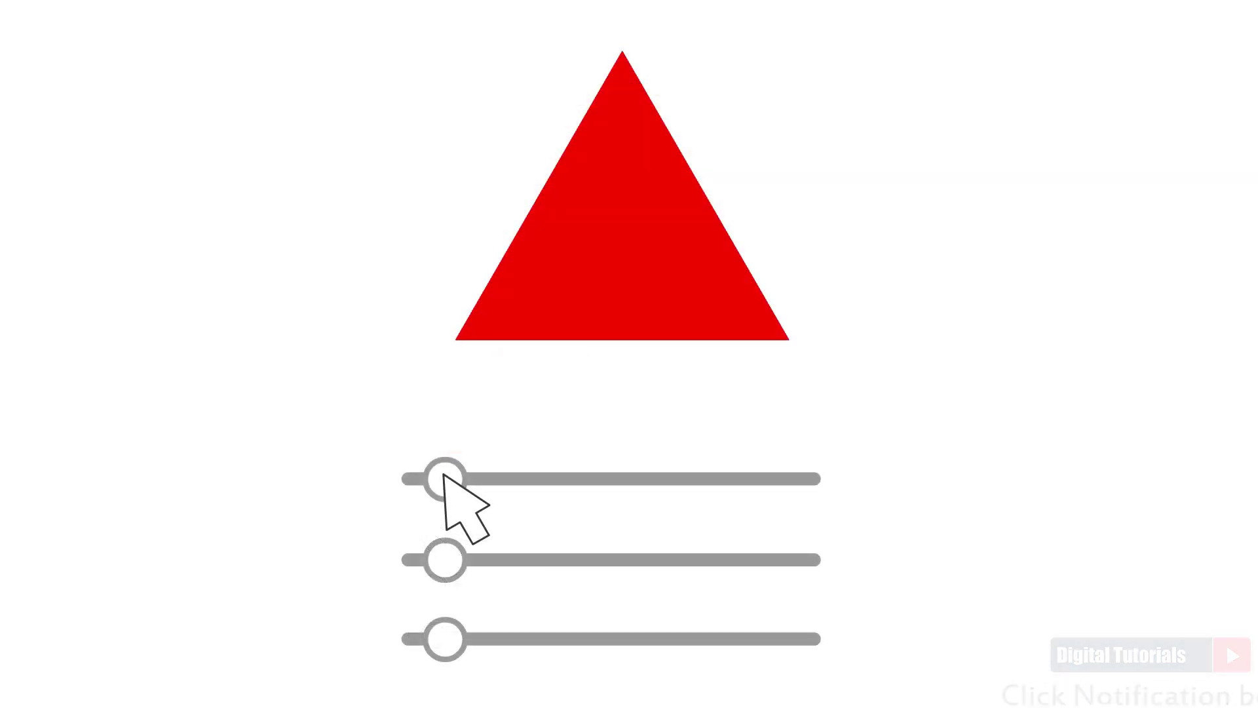